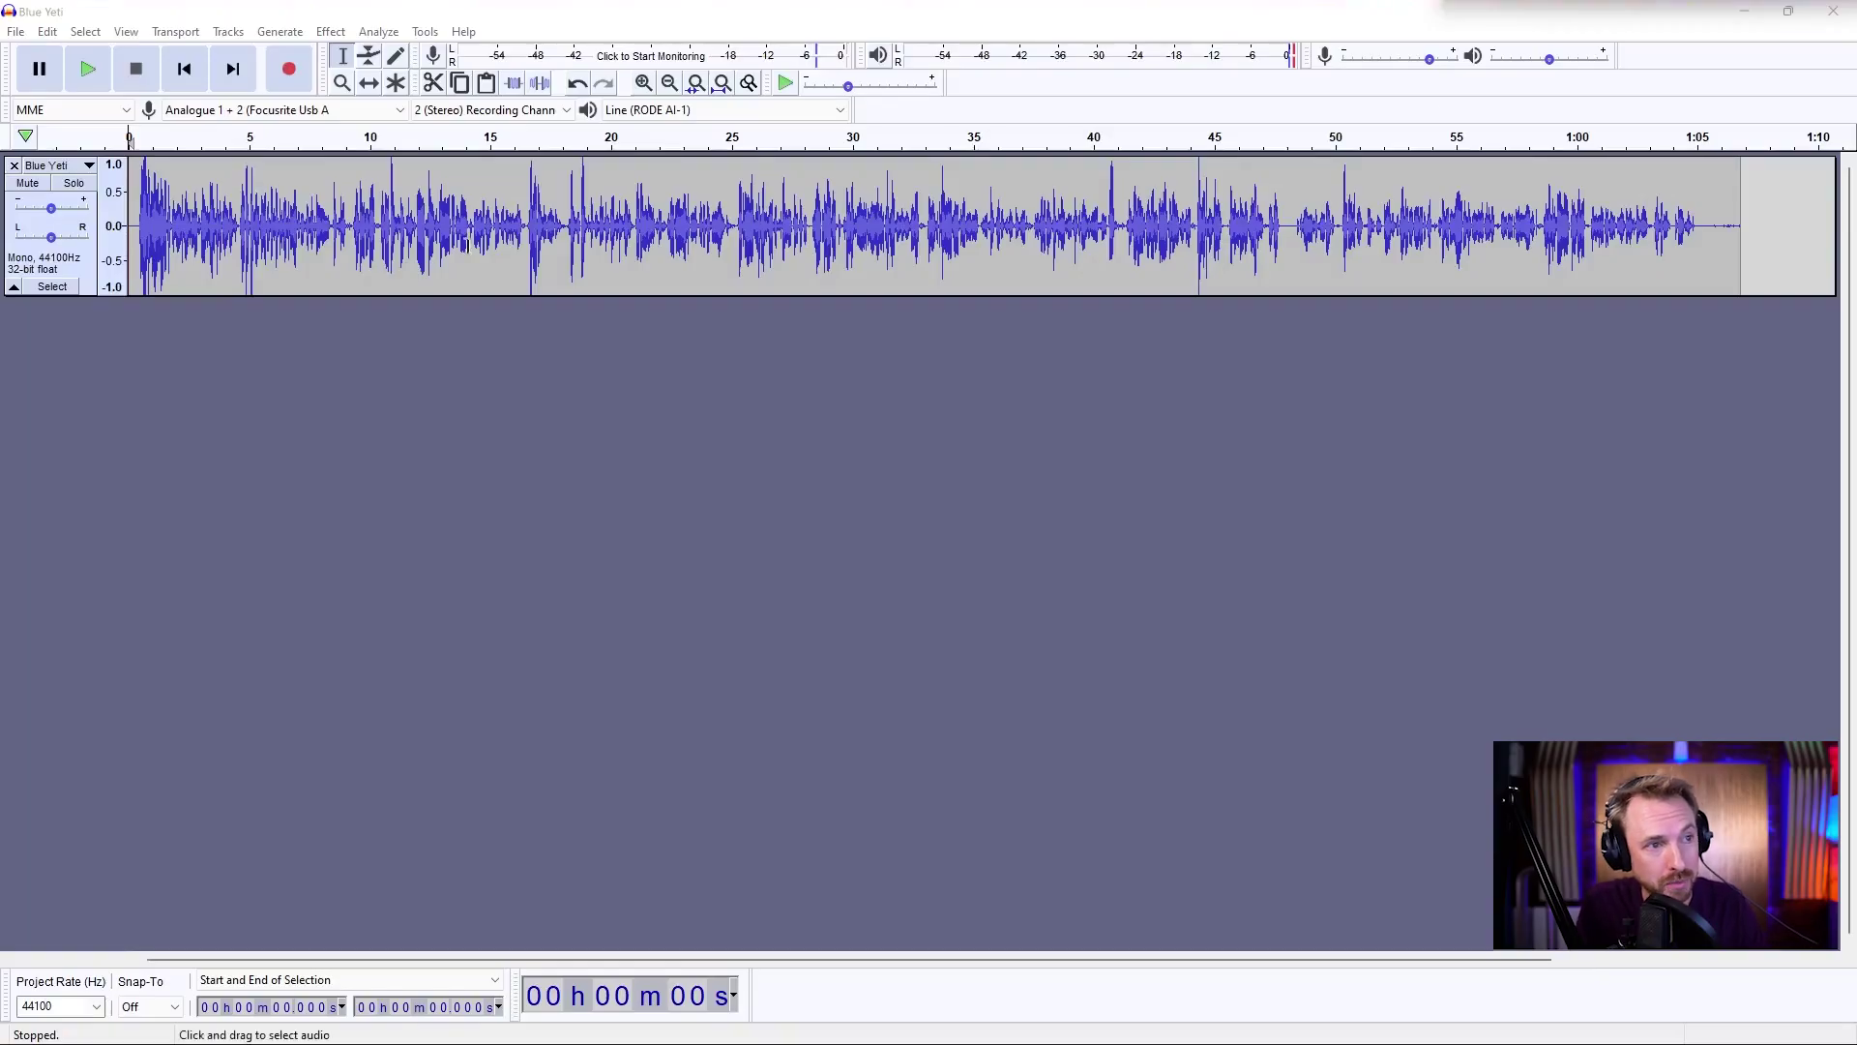
Step: Play back part of the raw Blue Yeti recording, stop it, and bring up the Effect menu
click(136, 138)
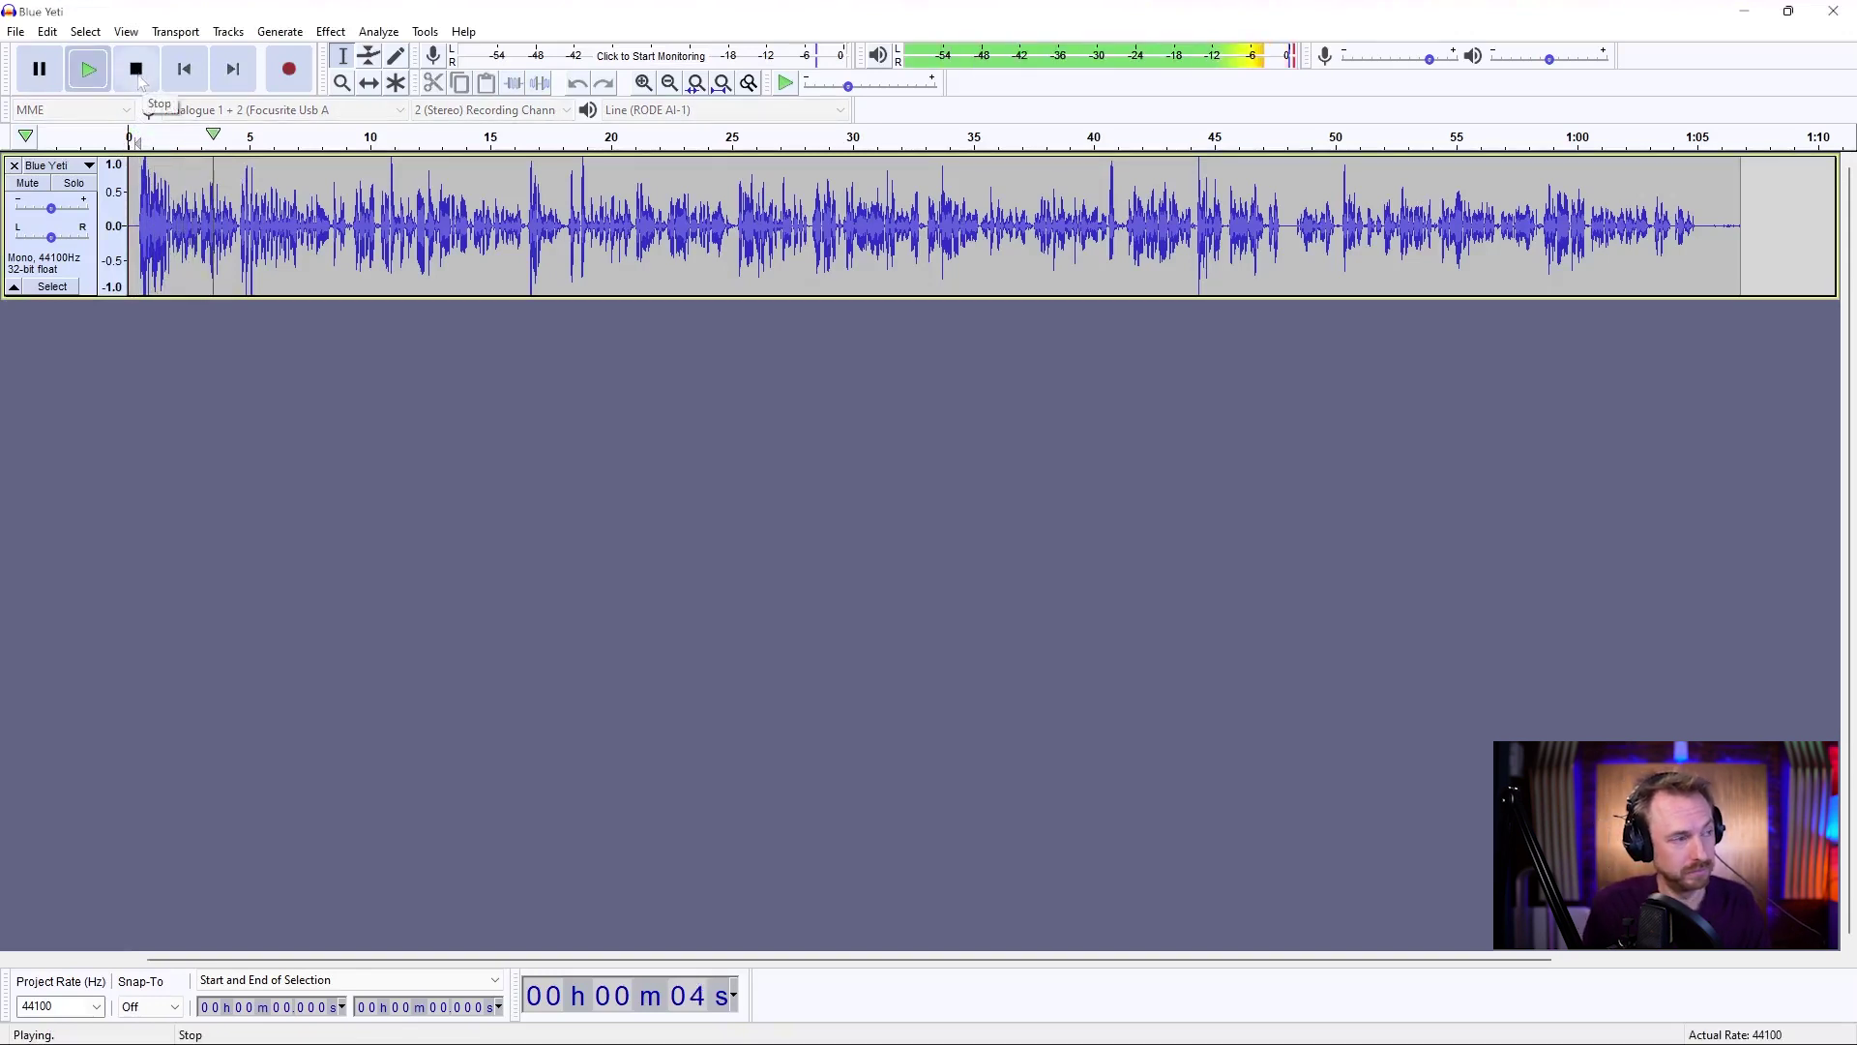
click(140, 82)
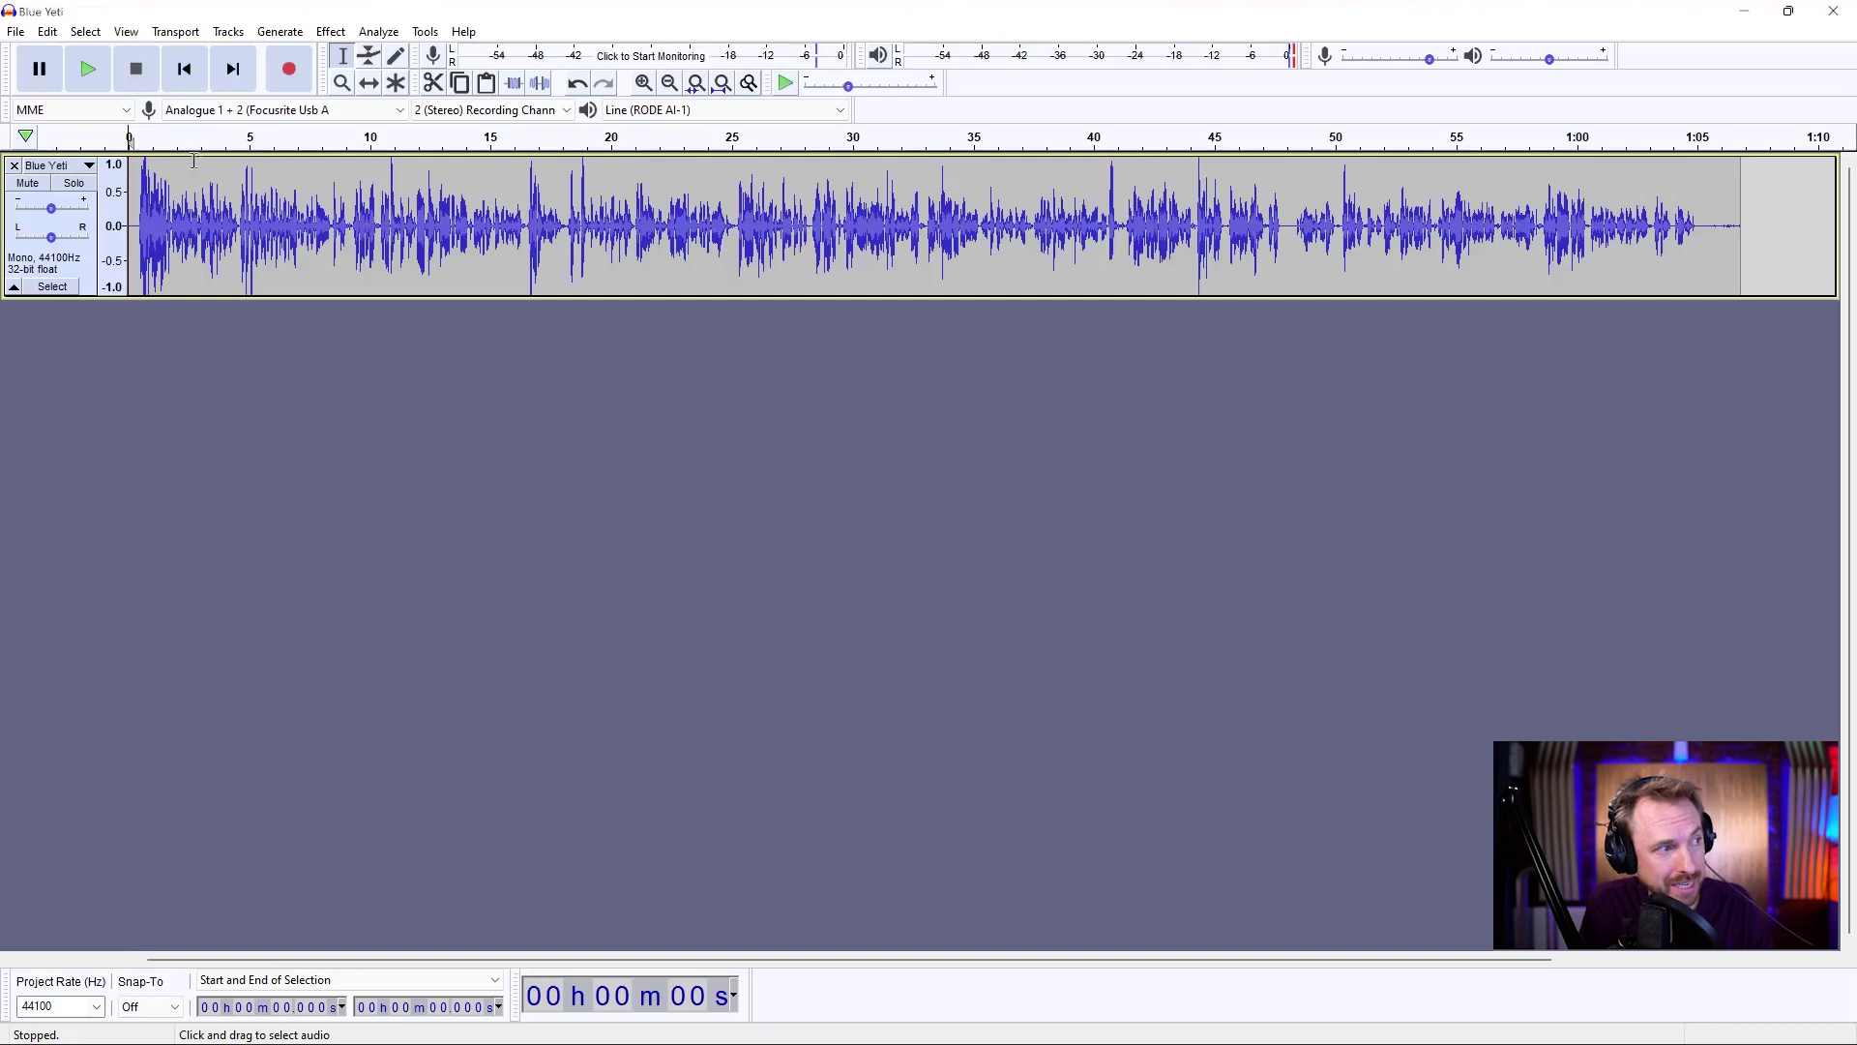
click(326, 35)
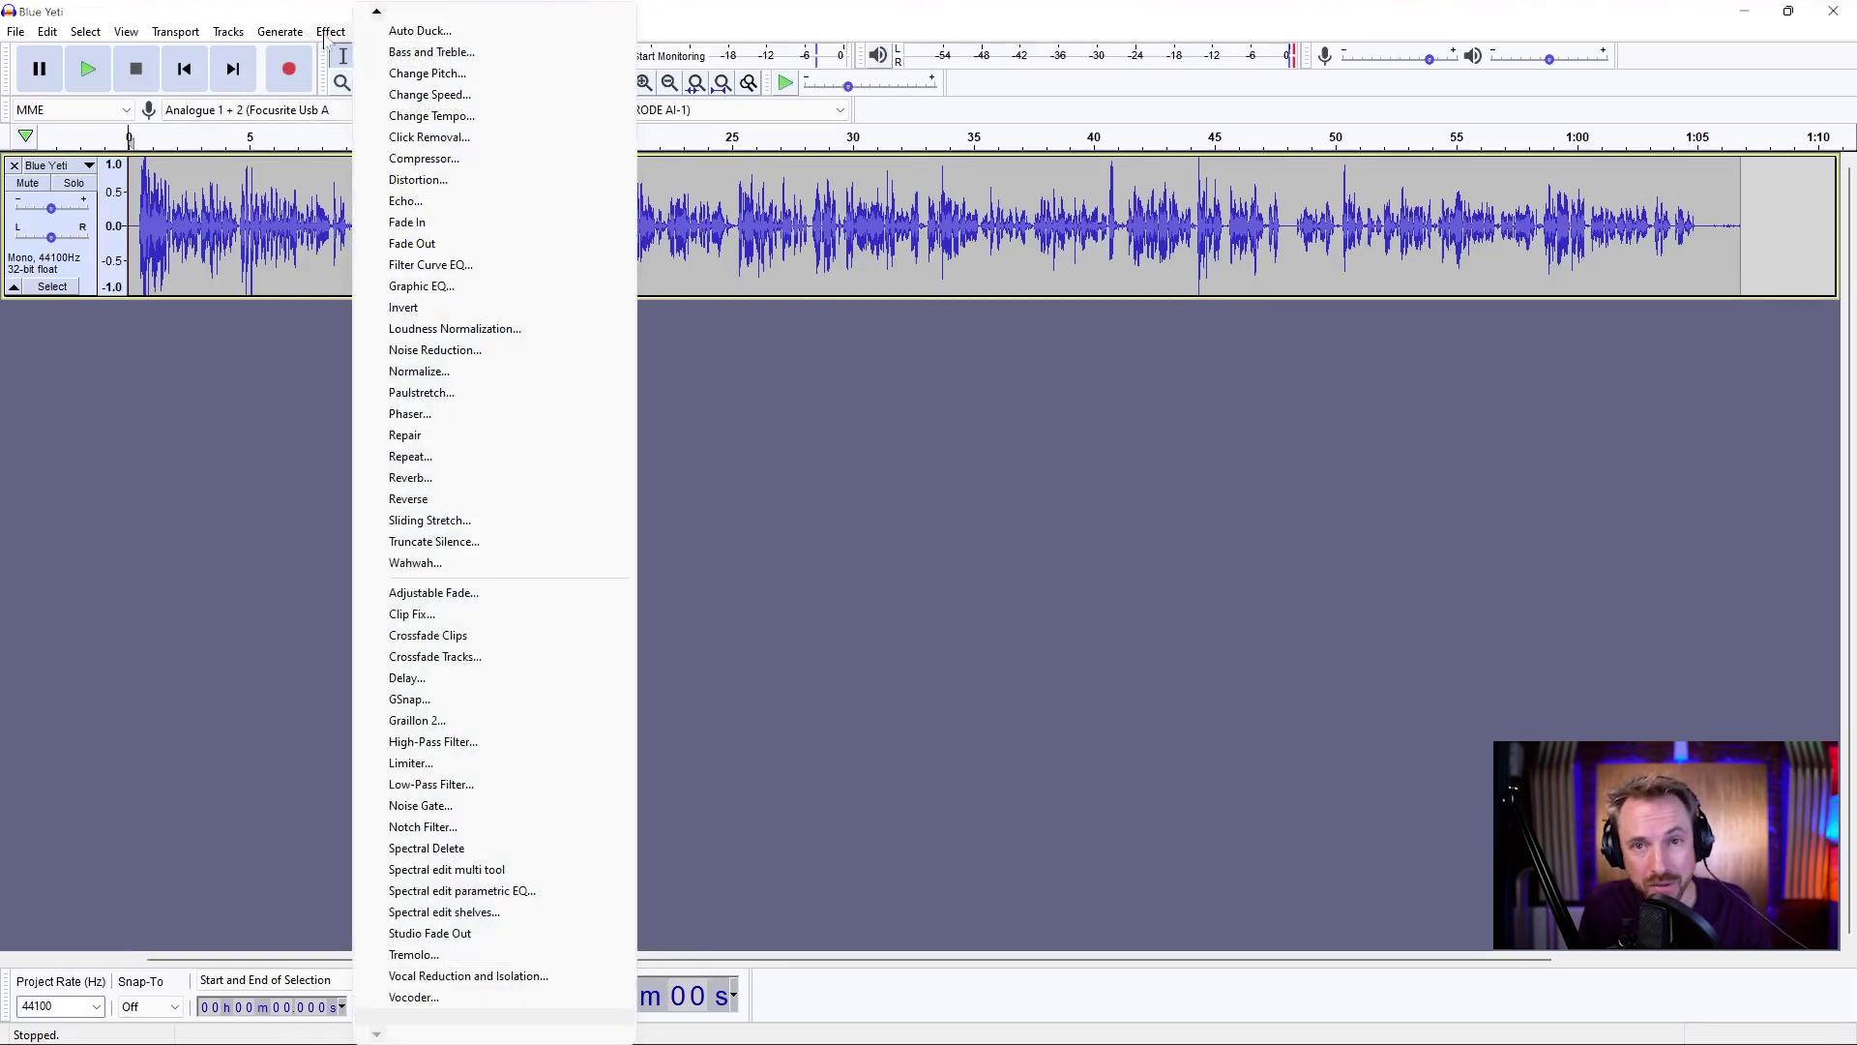
Step: Select all of the audio and open the Filter Curve EQ effect
key(Escape)
key(ctrl+a)
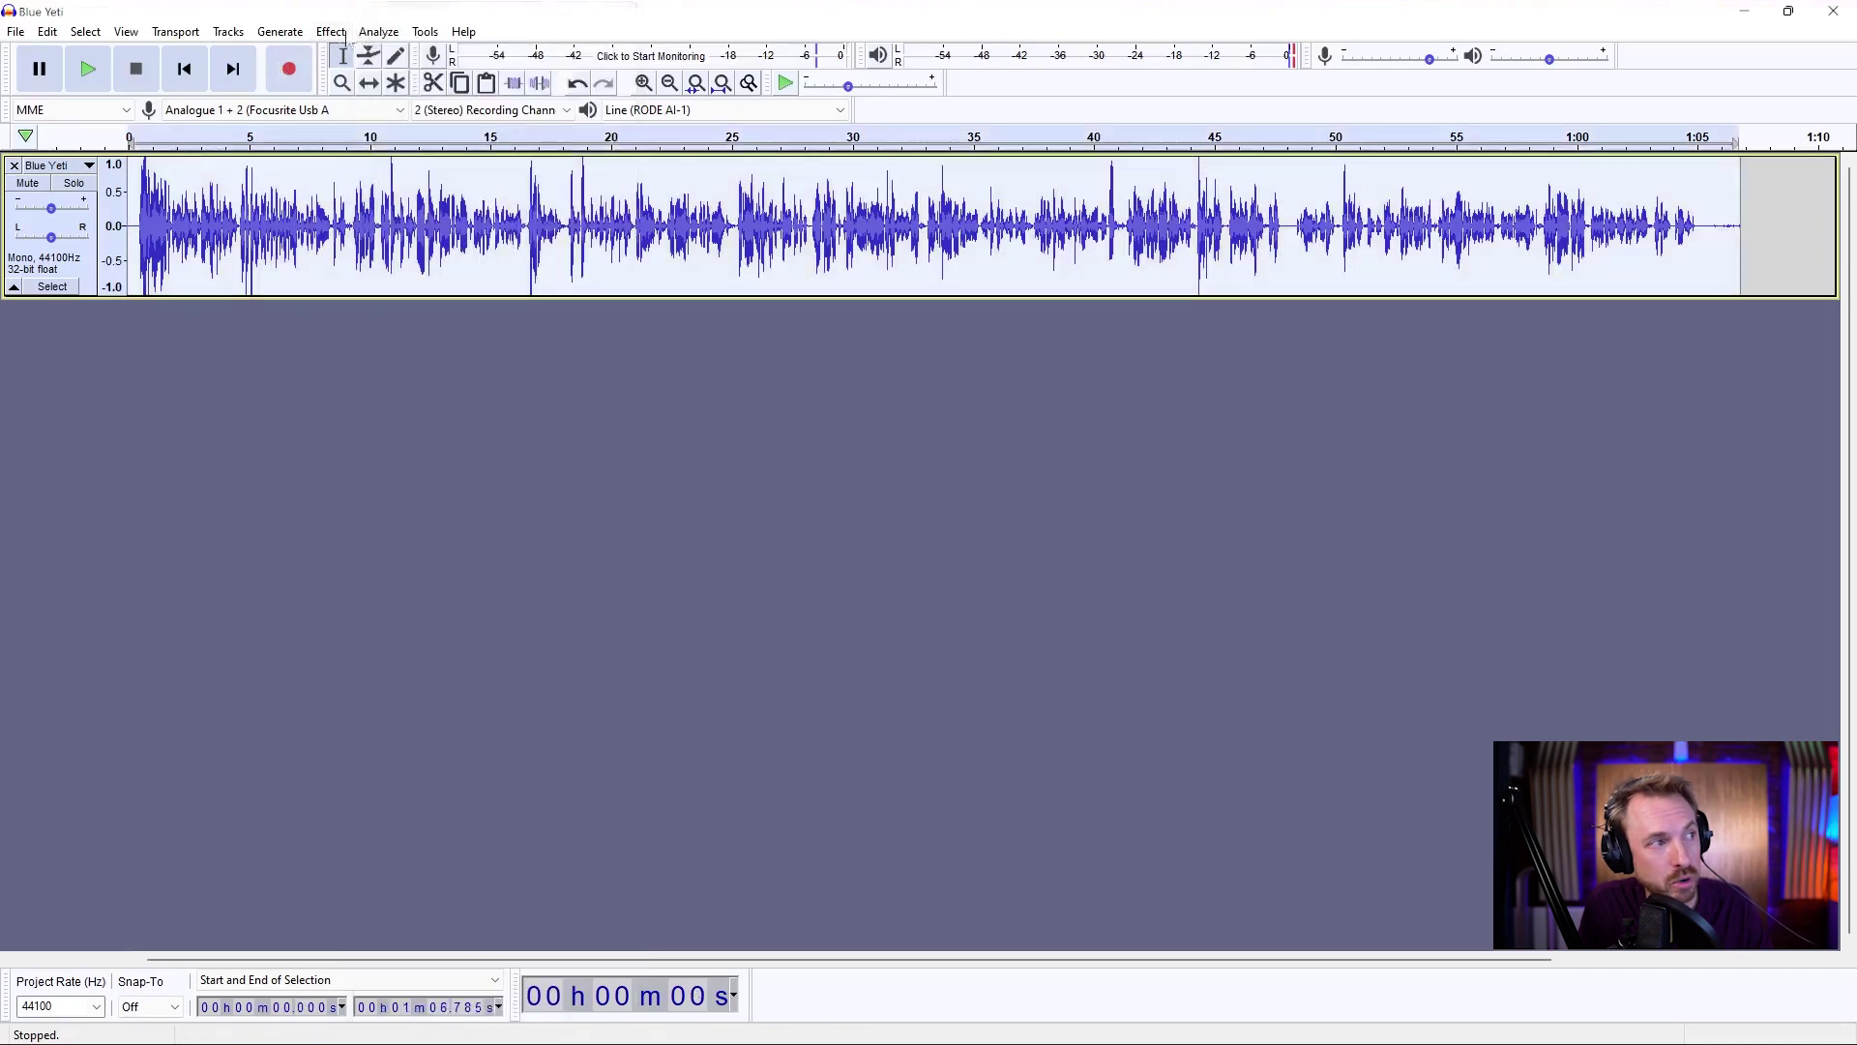
click(330, 31)
click(431, 264)
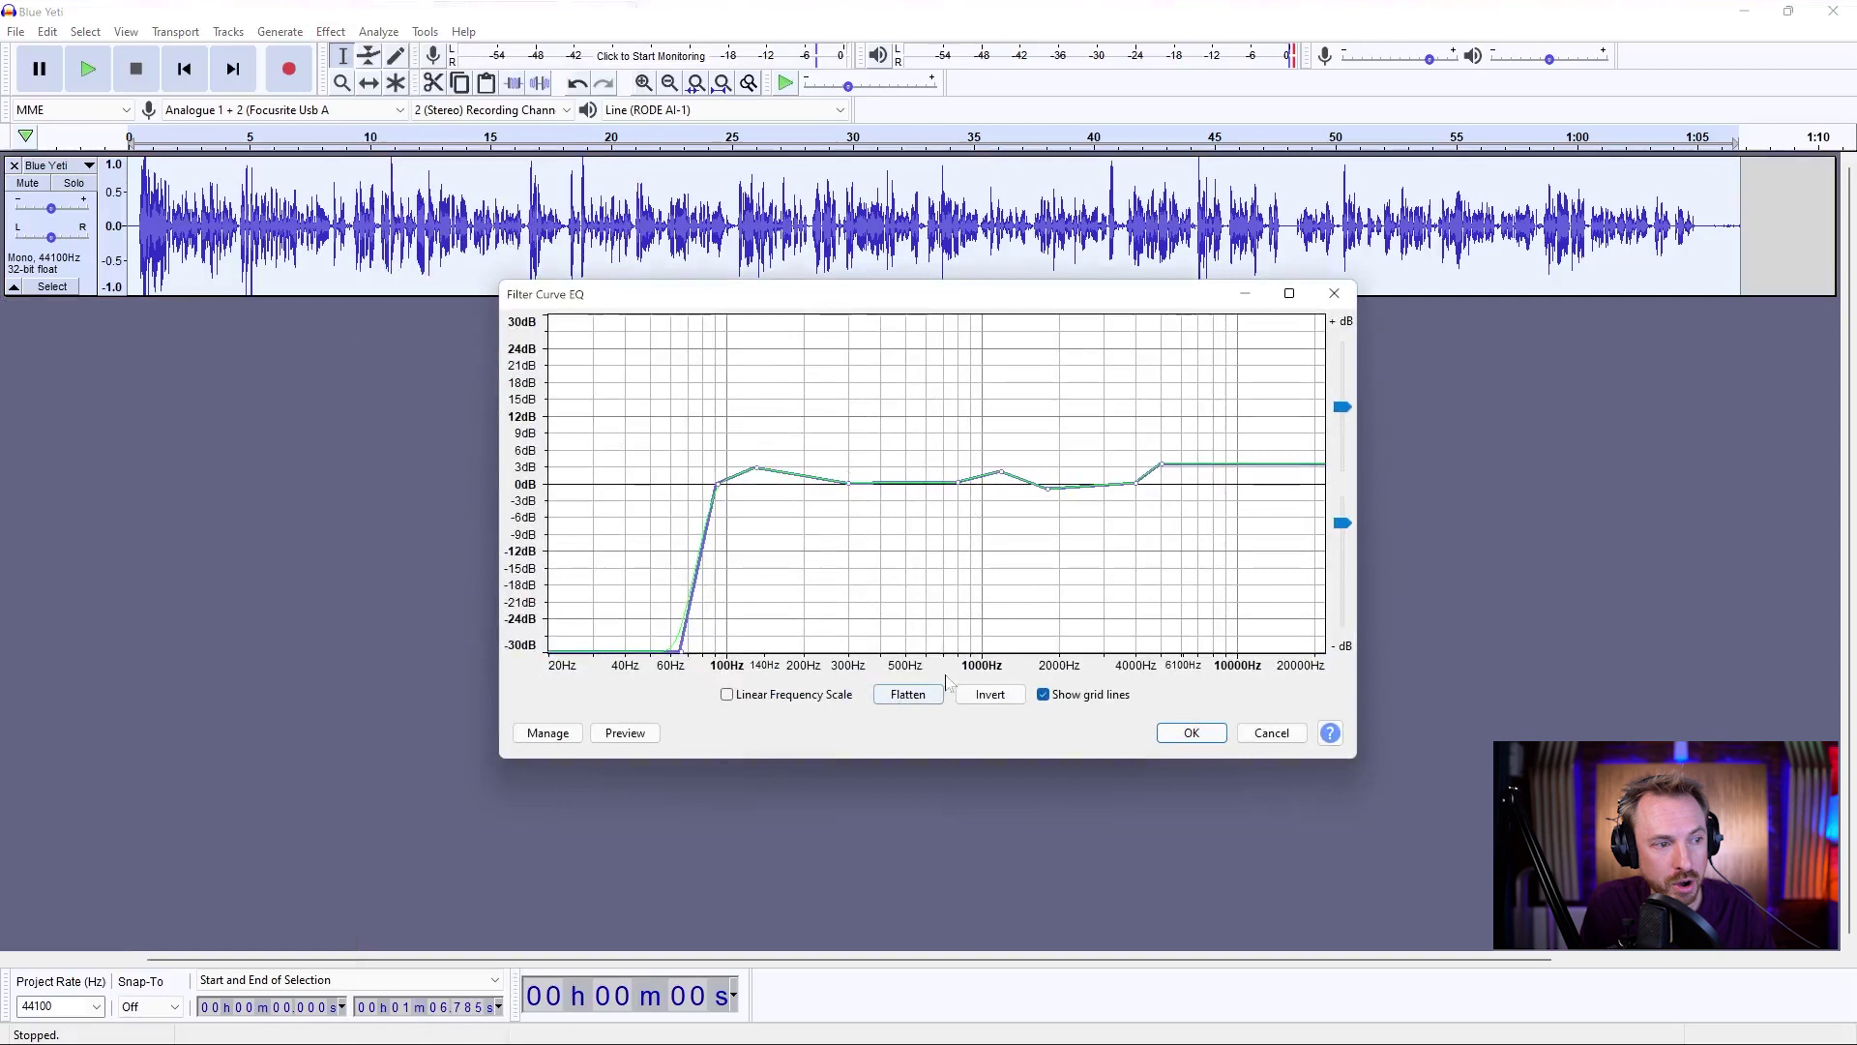
Step: Flatten the EQ curve and draw a steep cut to -30 dB below about 100 Hz
click(919, 695)
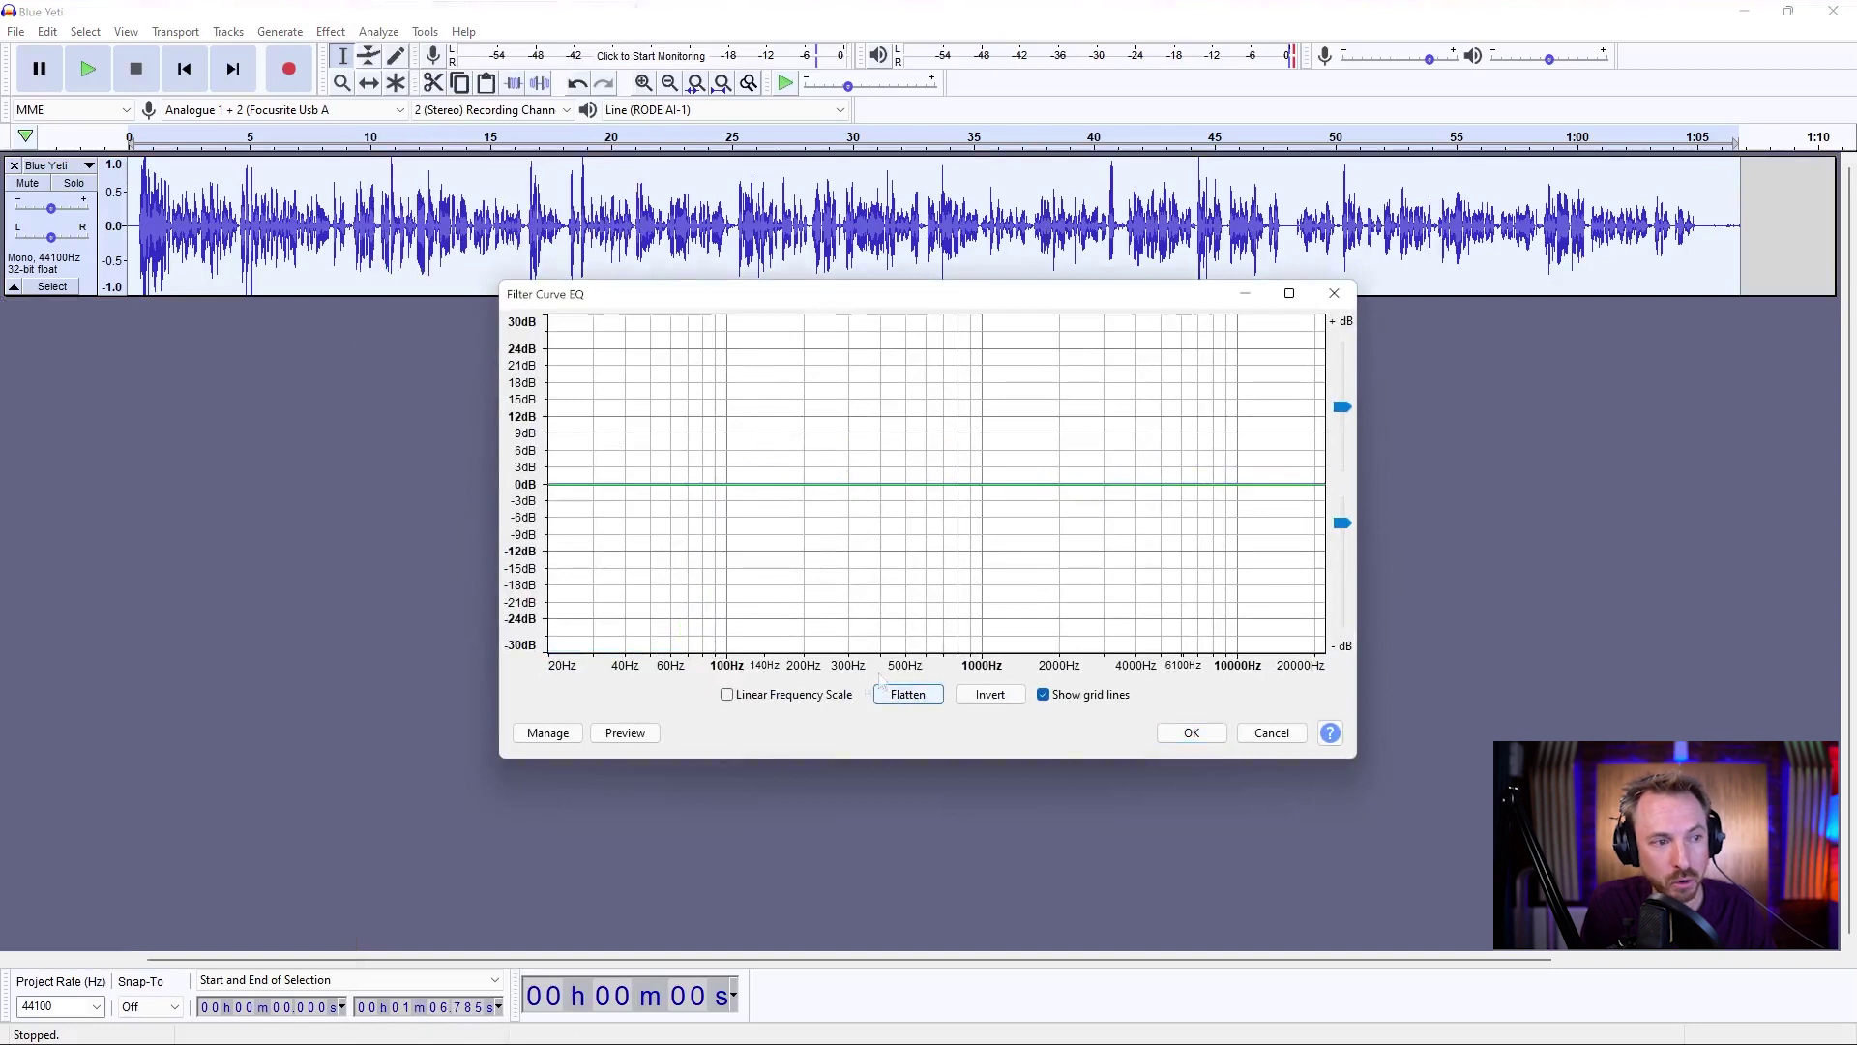
click(734, 485)
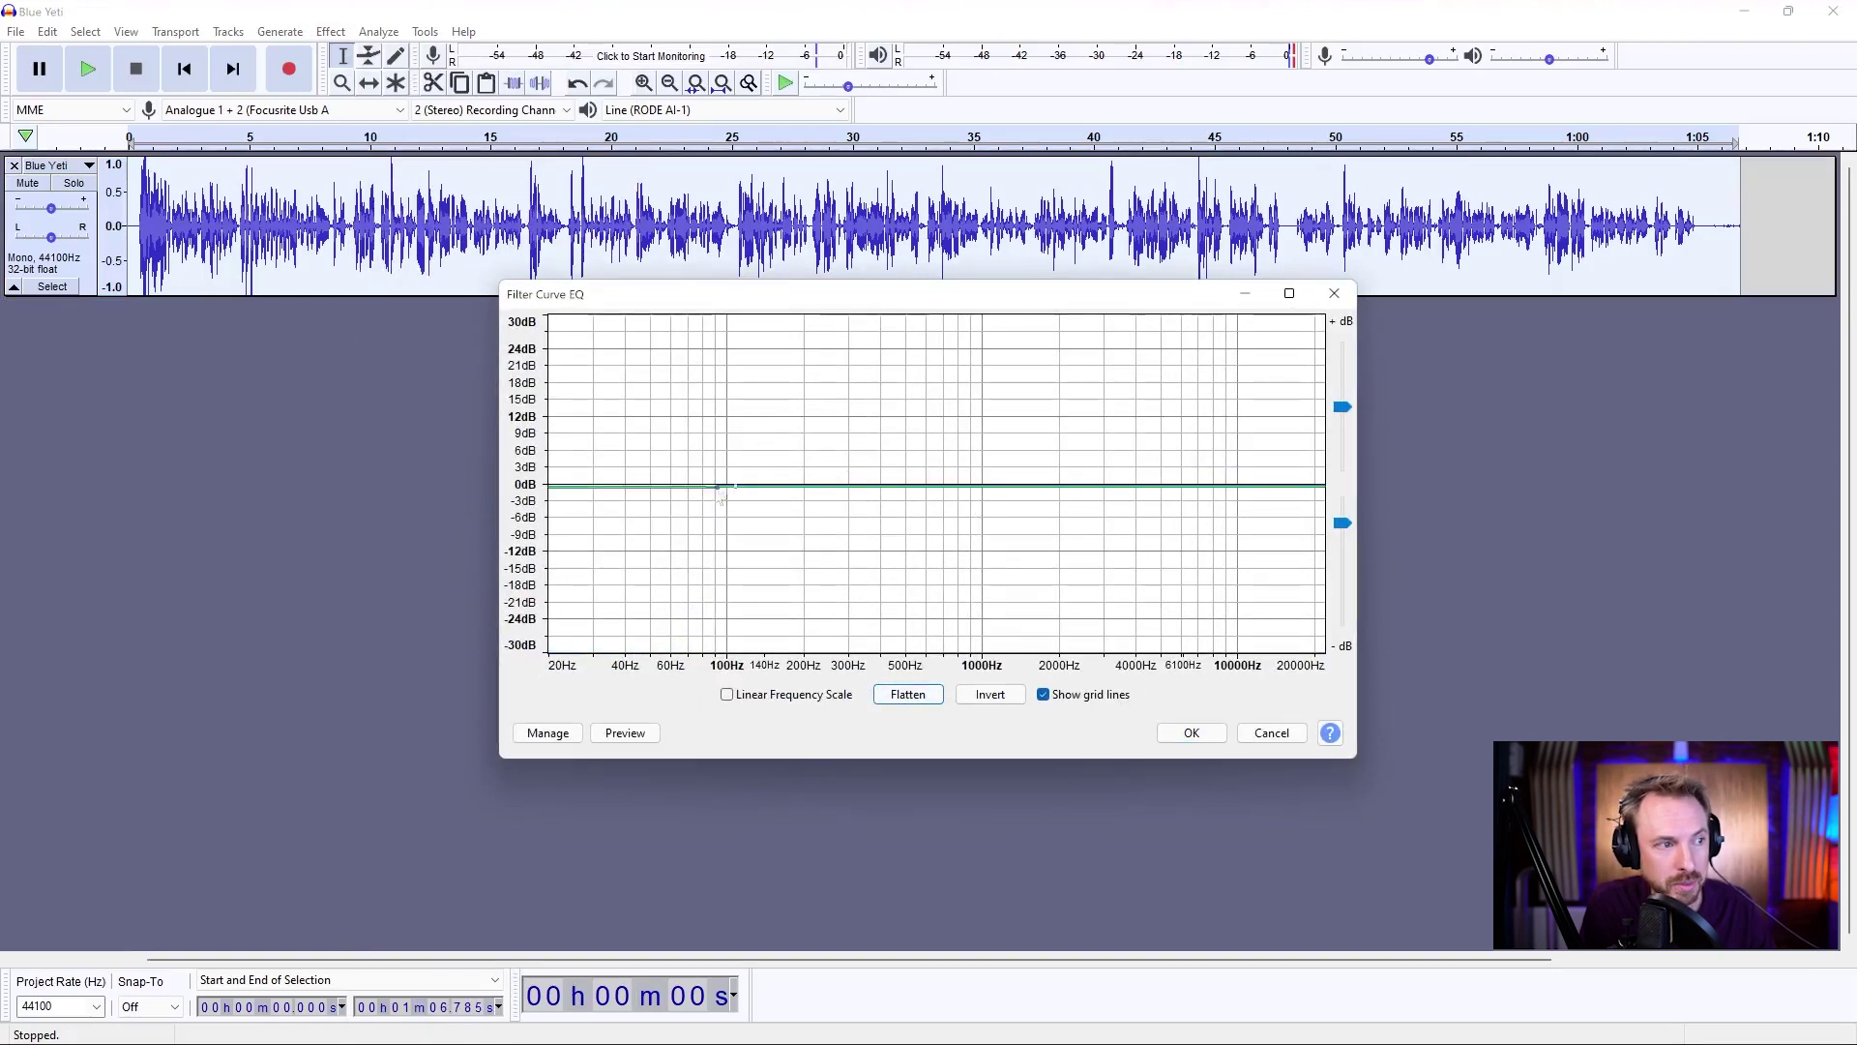
drag(716, 490, 718, 650)
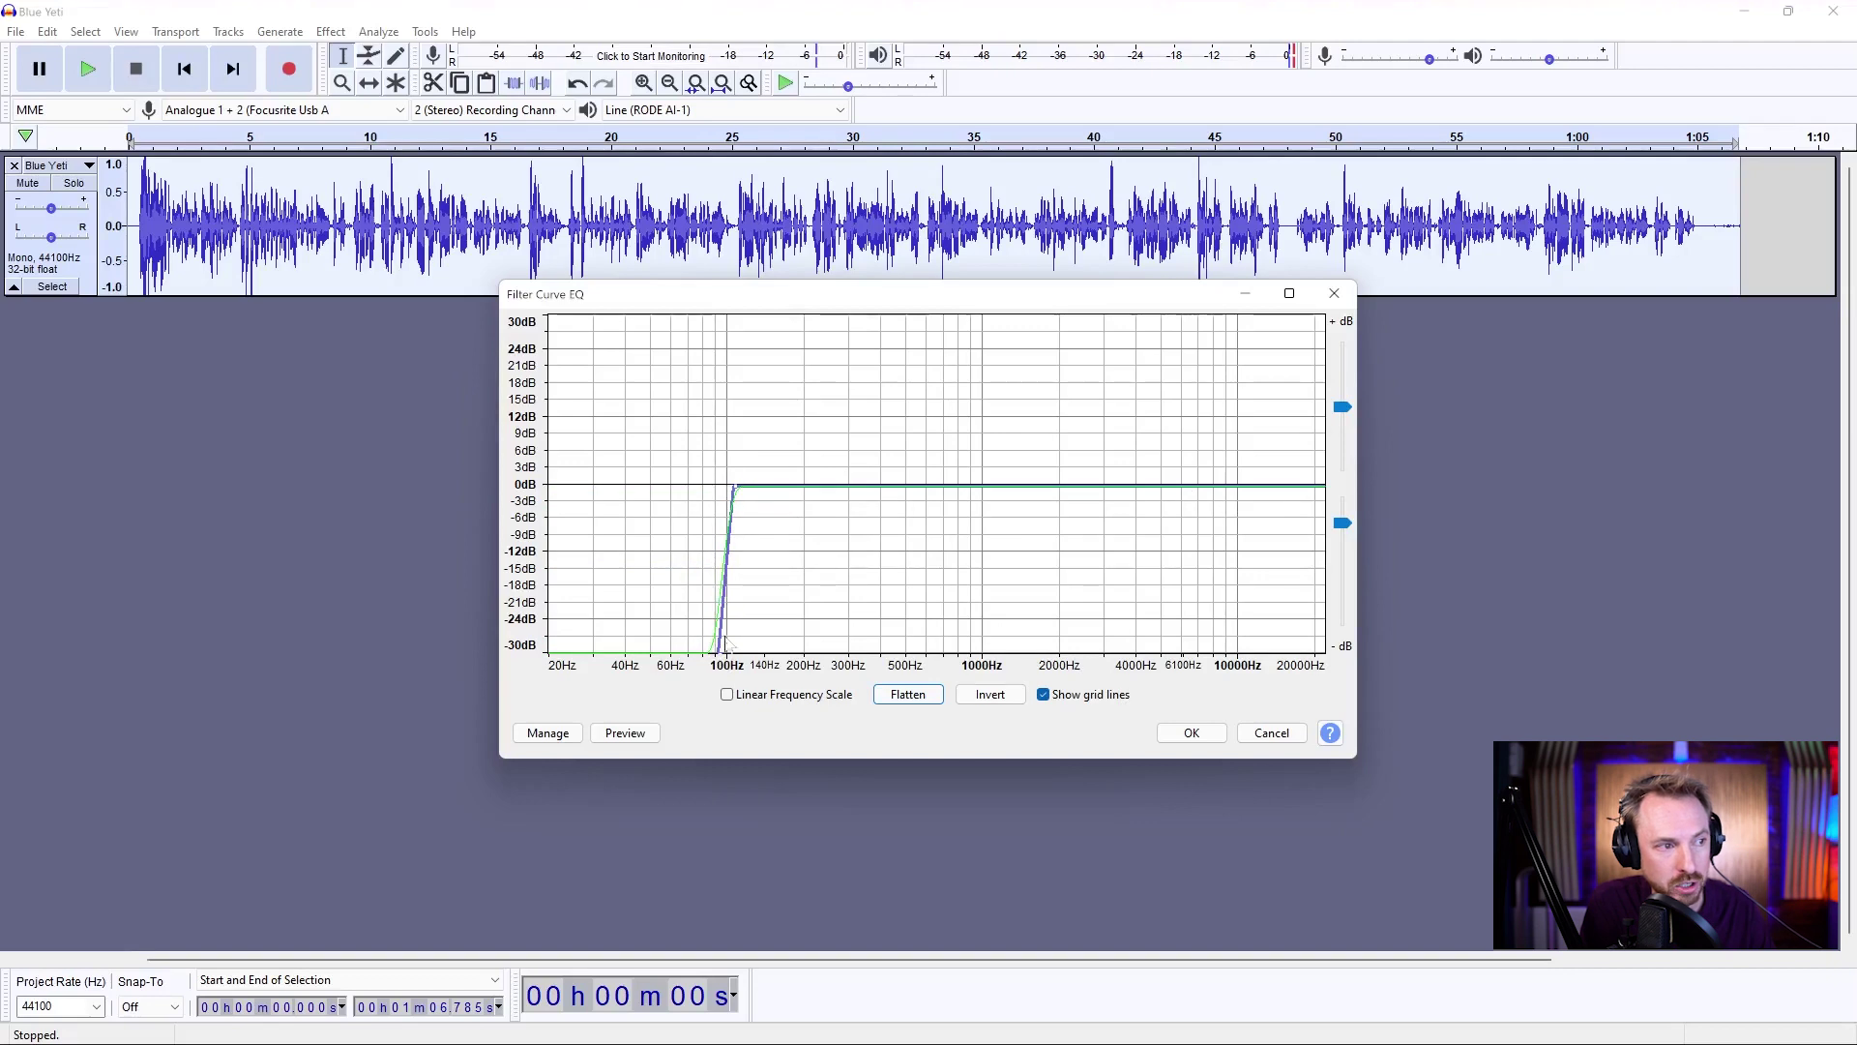
key(space)
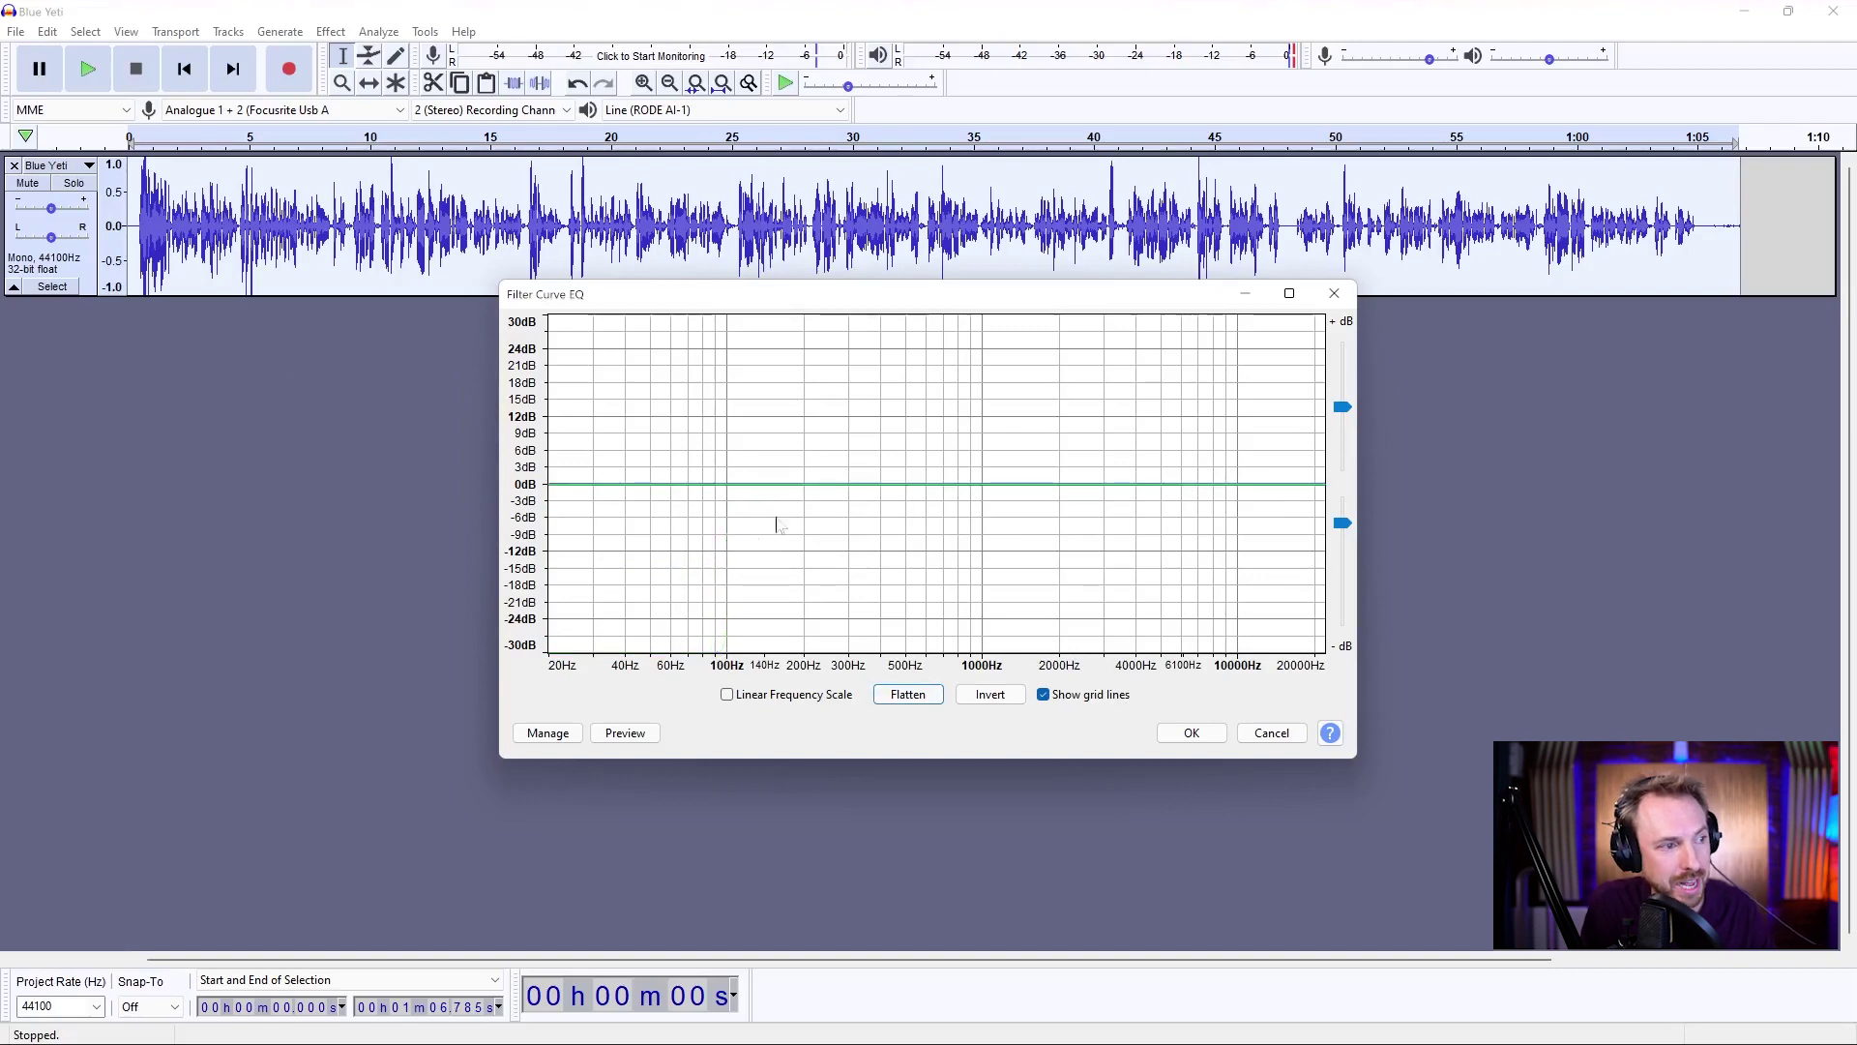
click(736, 483)
drag(726, 491, 722, 654)
Step: Raise the highs to a roughly +6 dB shelf above about 8000 Hz, previewing between edits
click(624, 737)
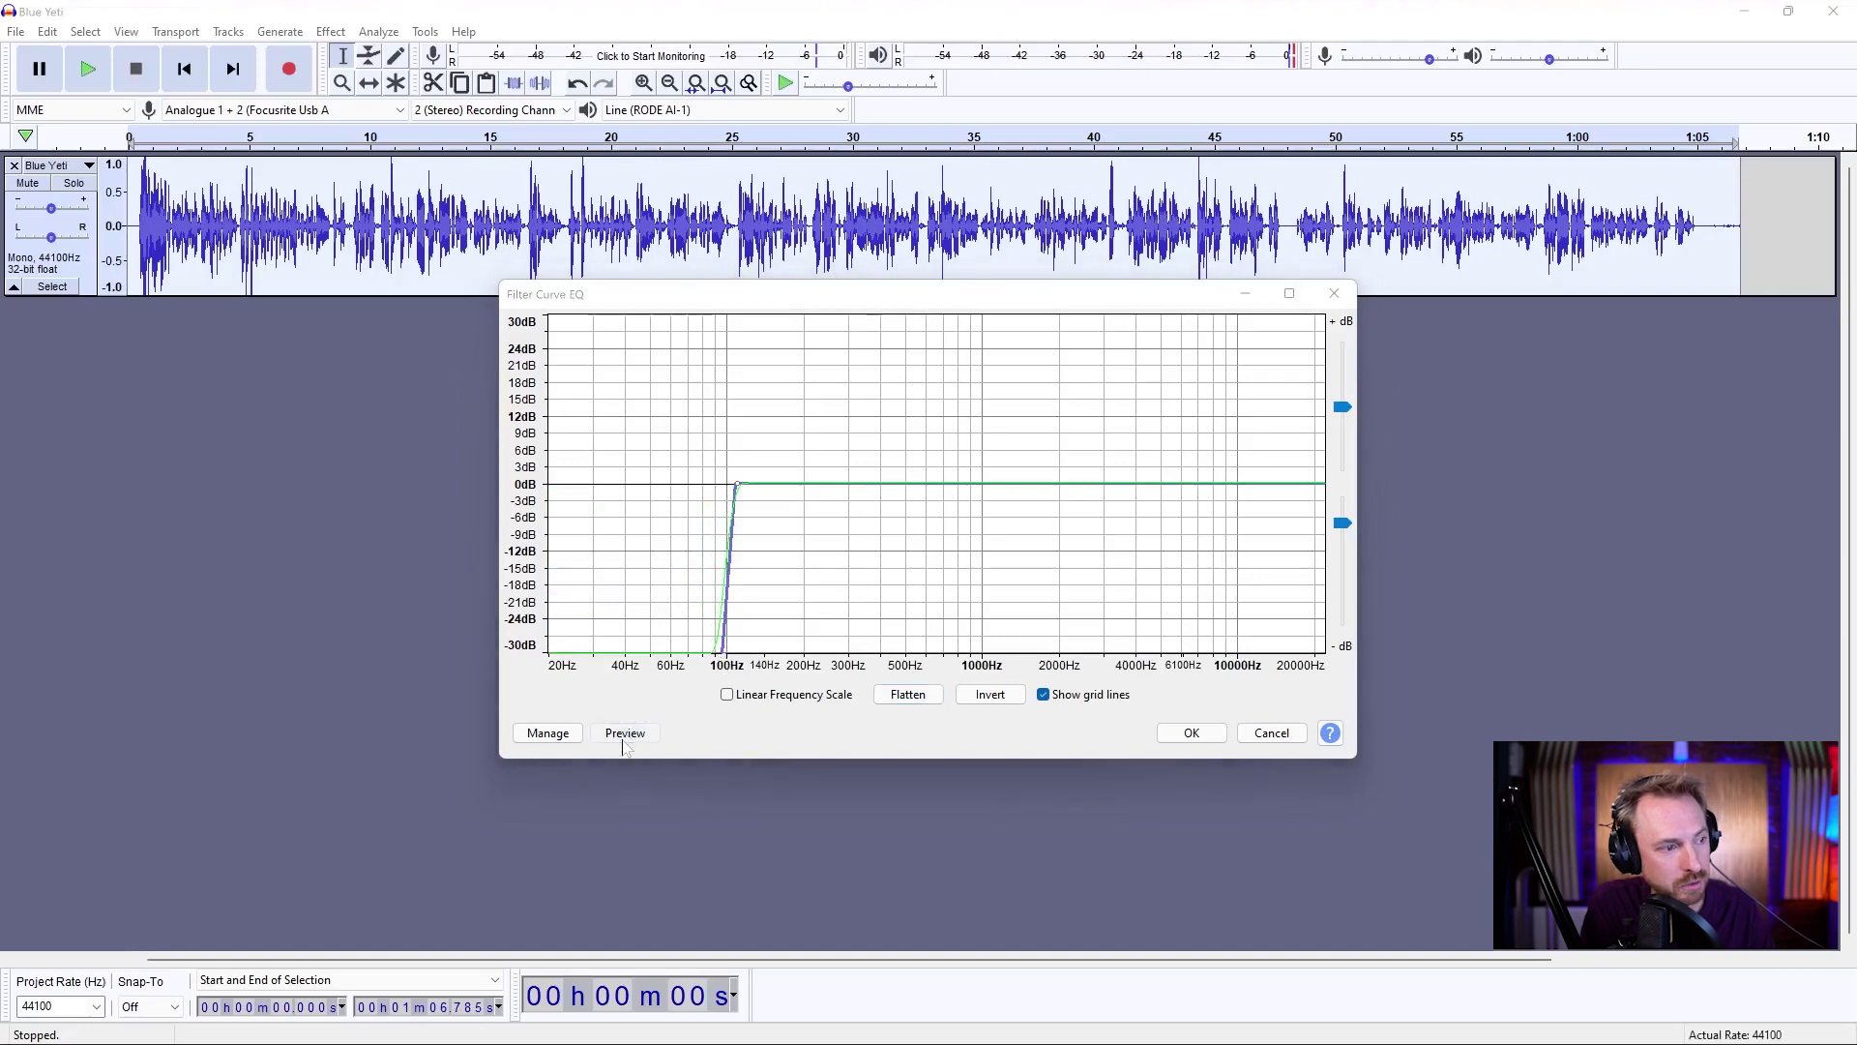
click(956, 592)
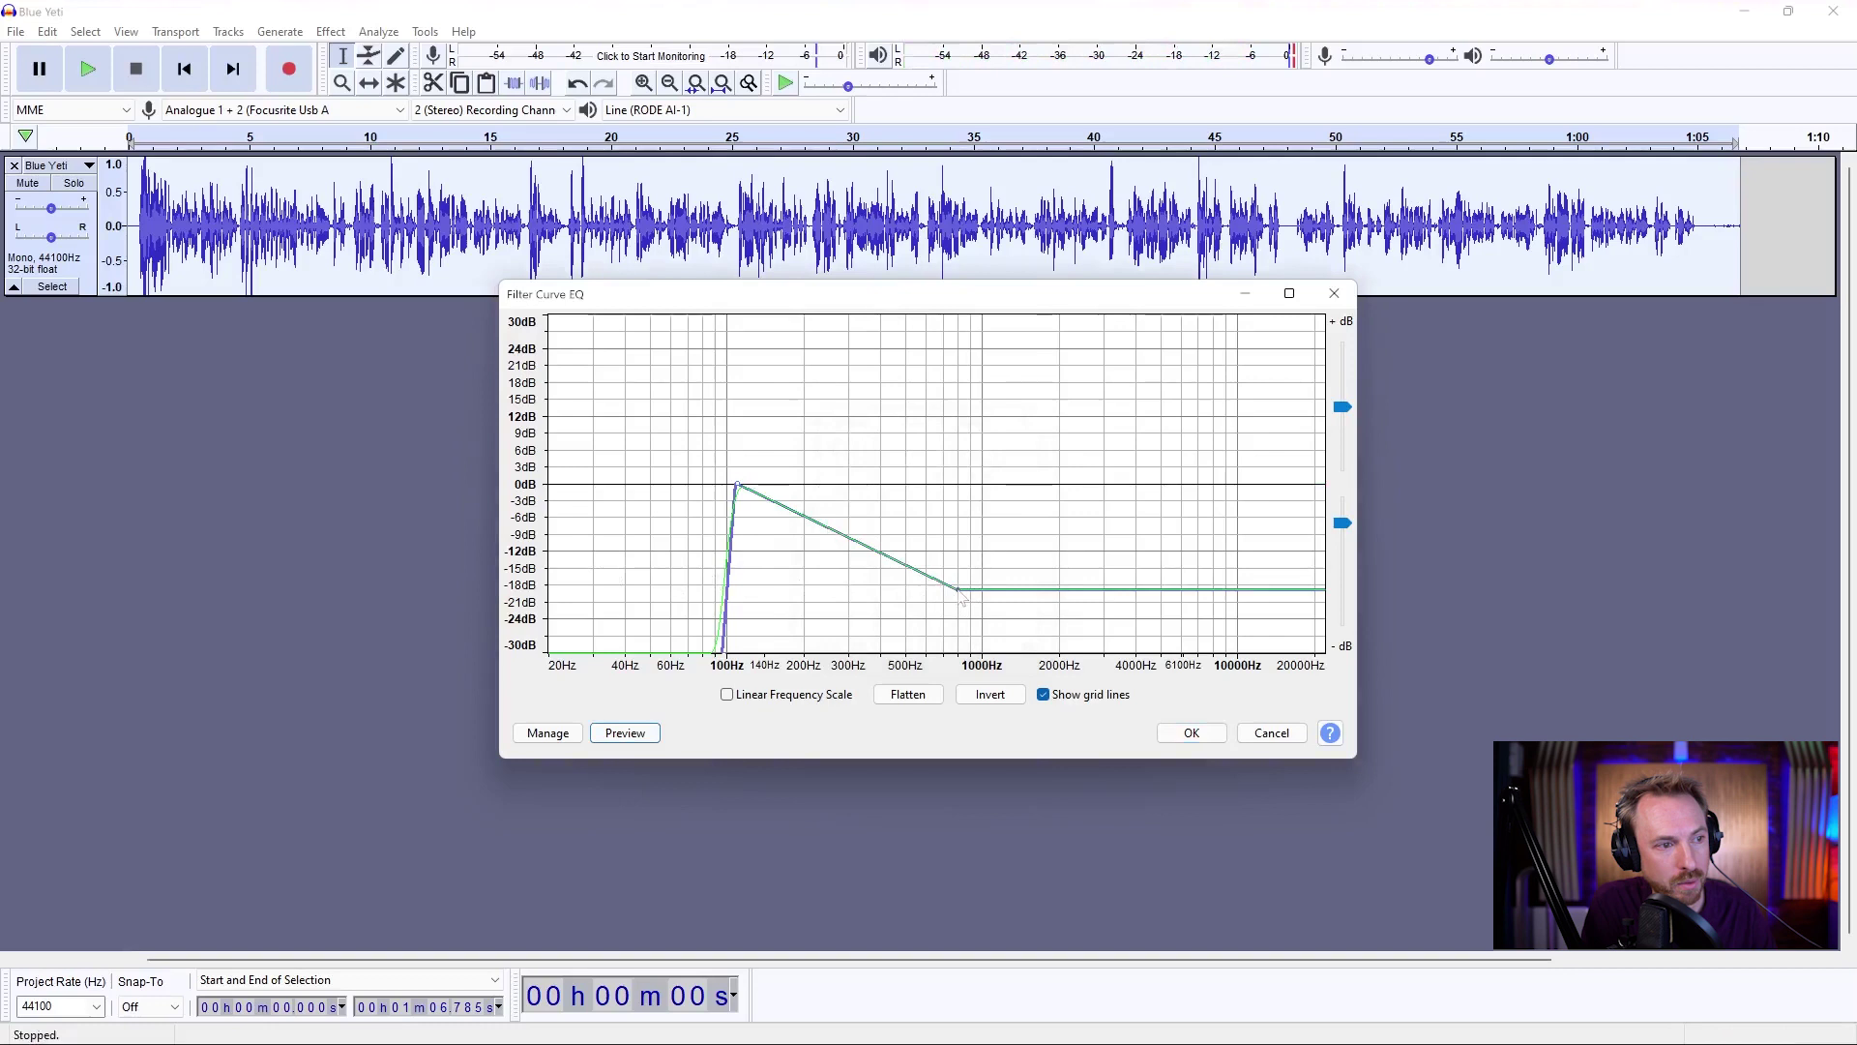
drag(962, 598, 1211, 466)
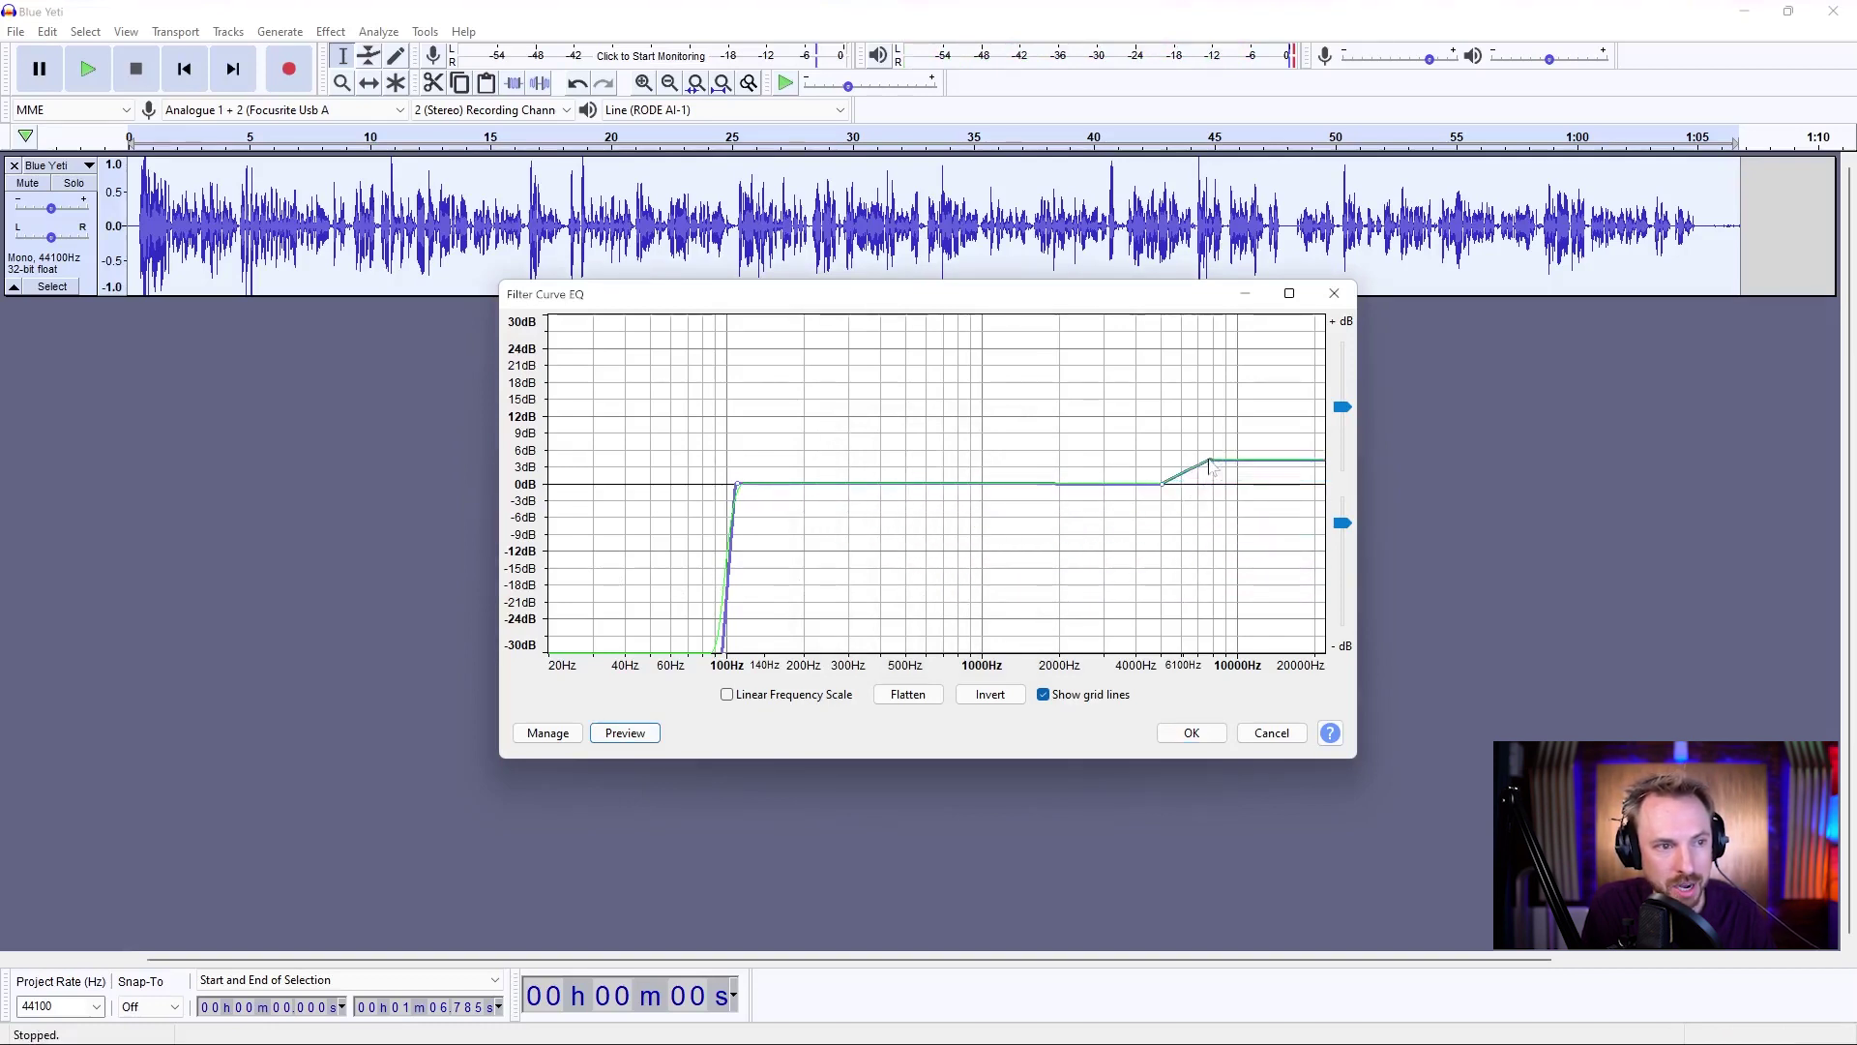
click(625, 733)
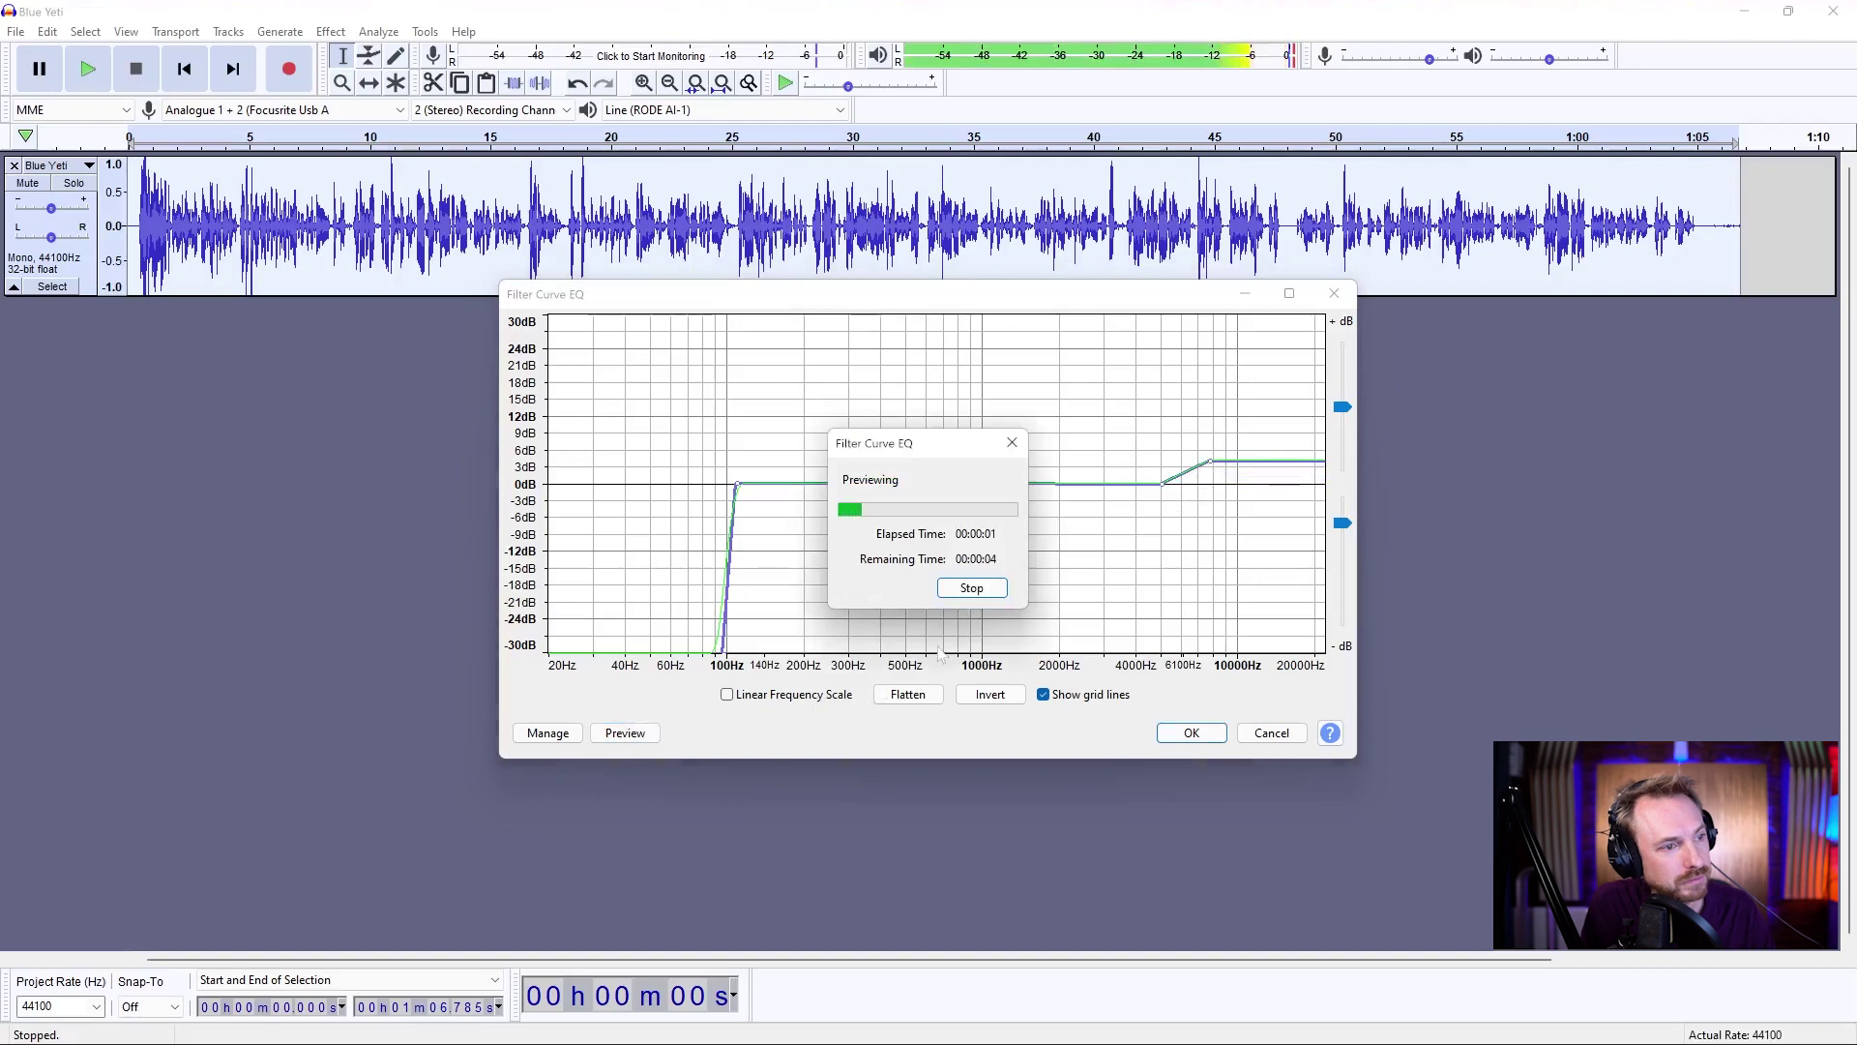
click(972, 588)
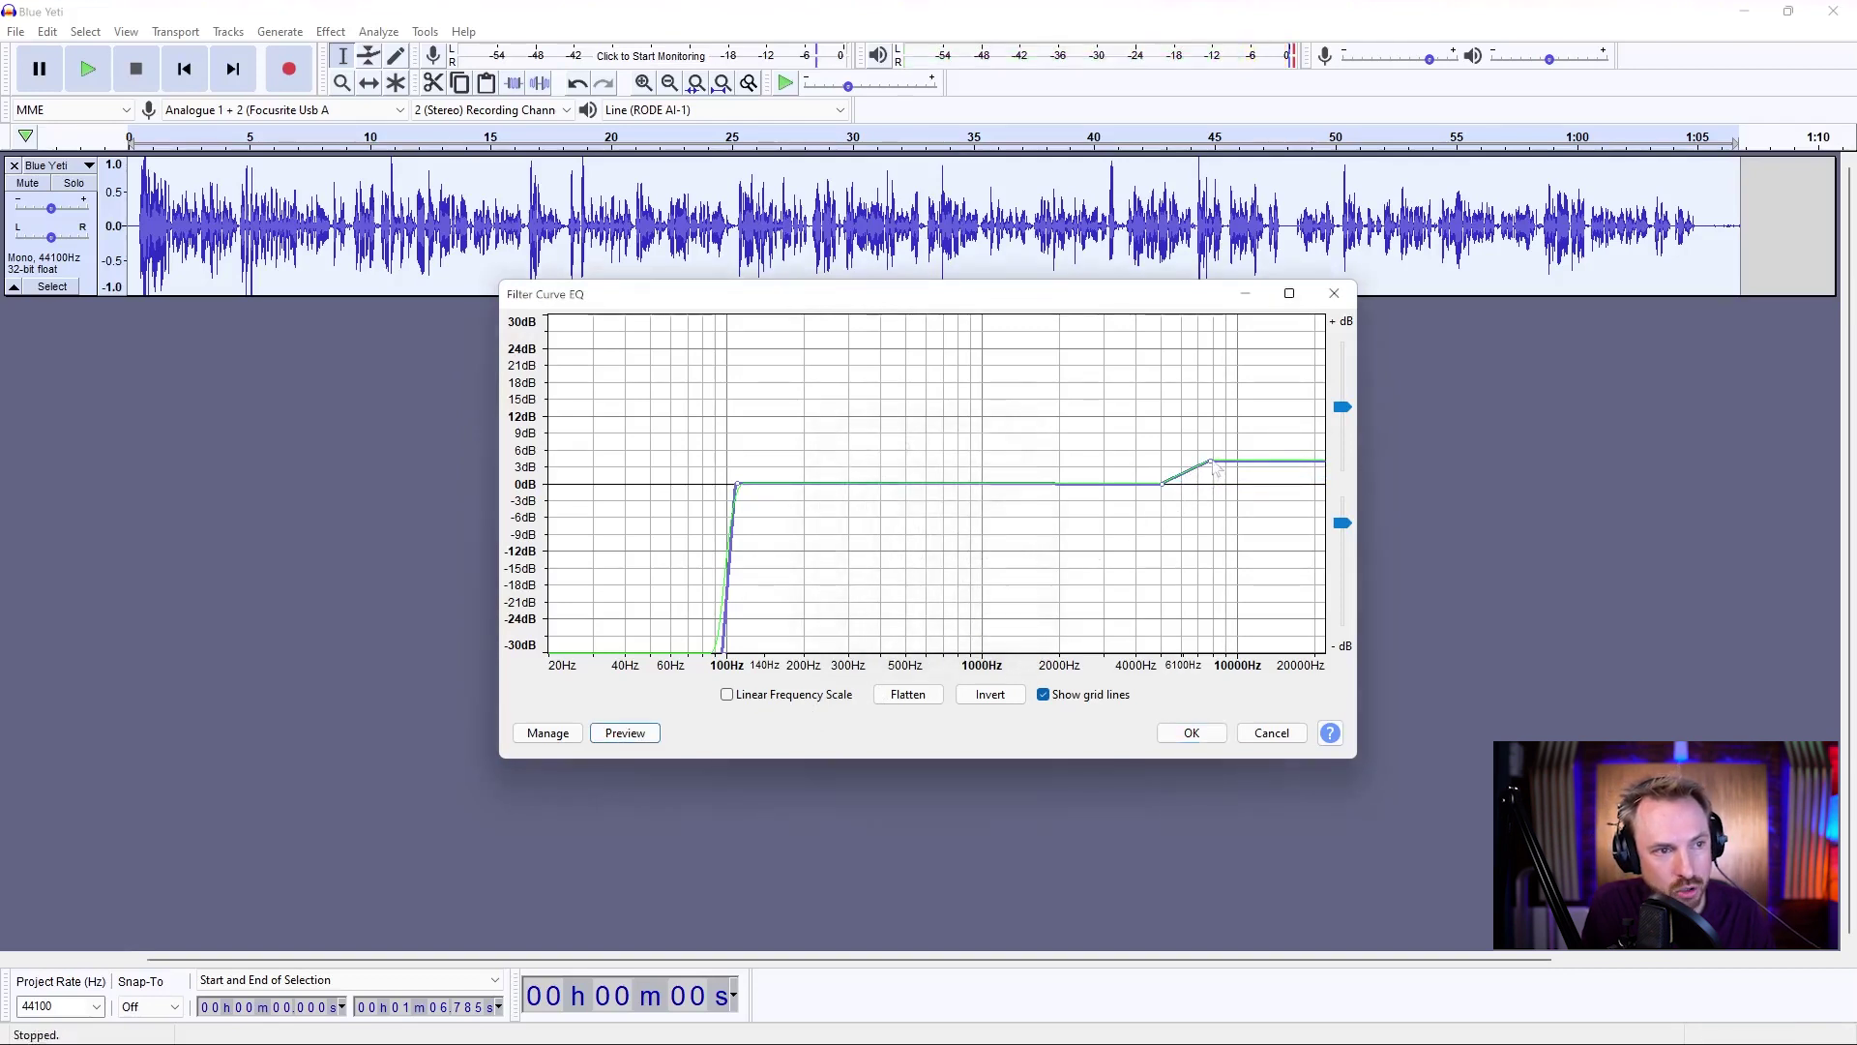
drag(1212, 464, 1220, 457)
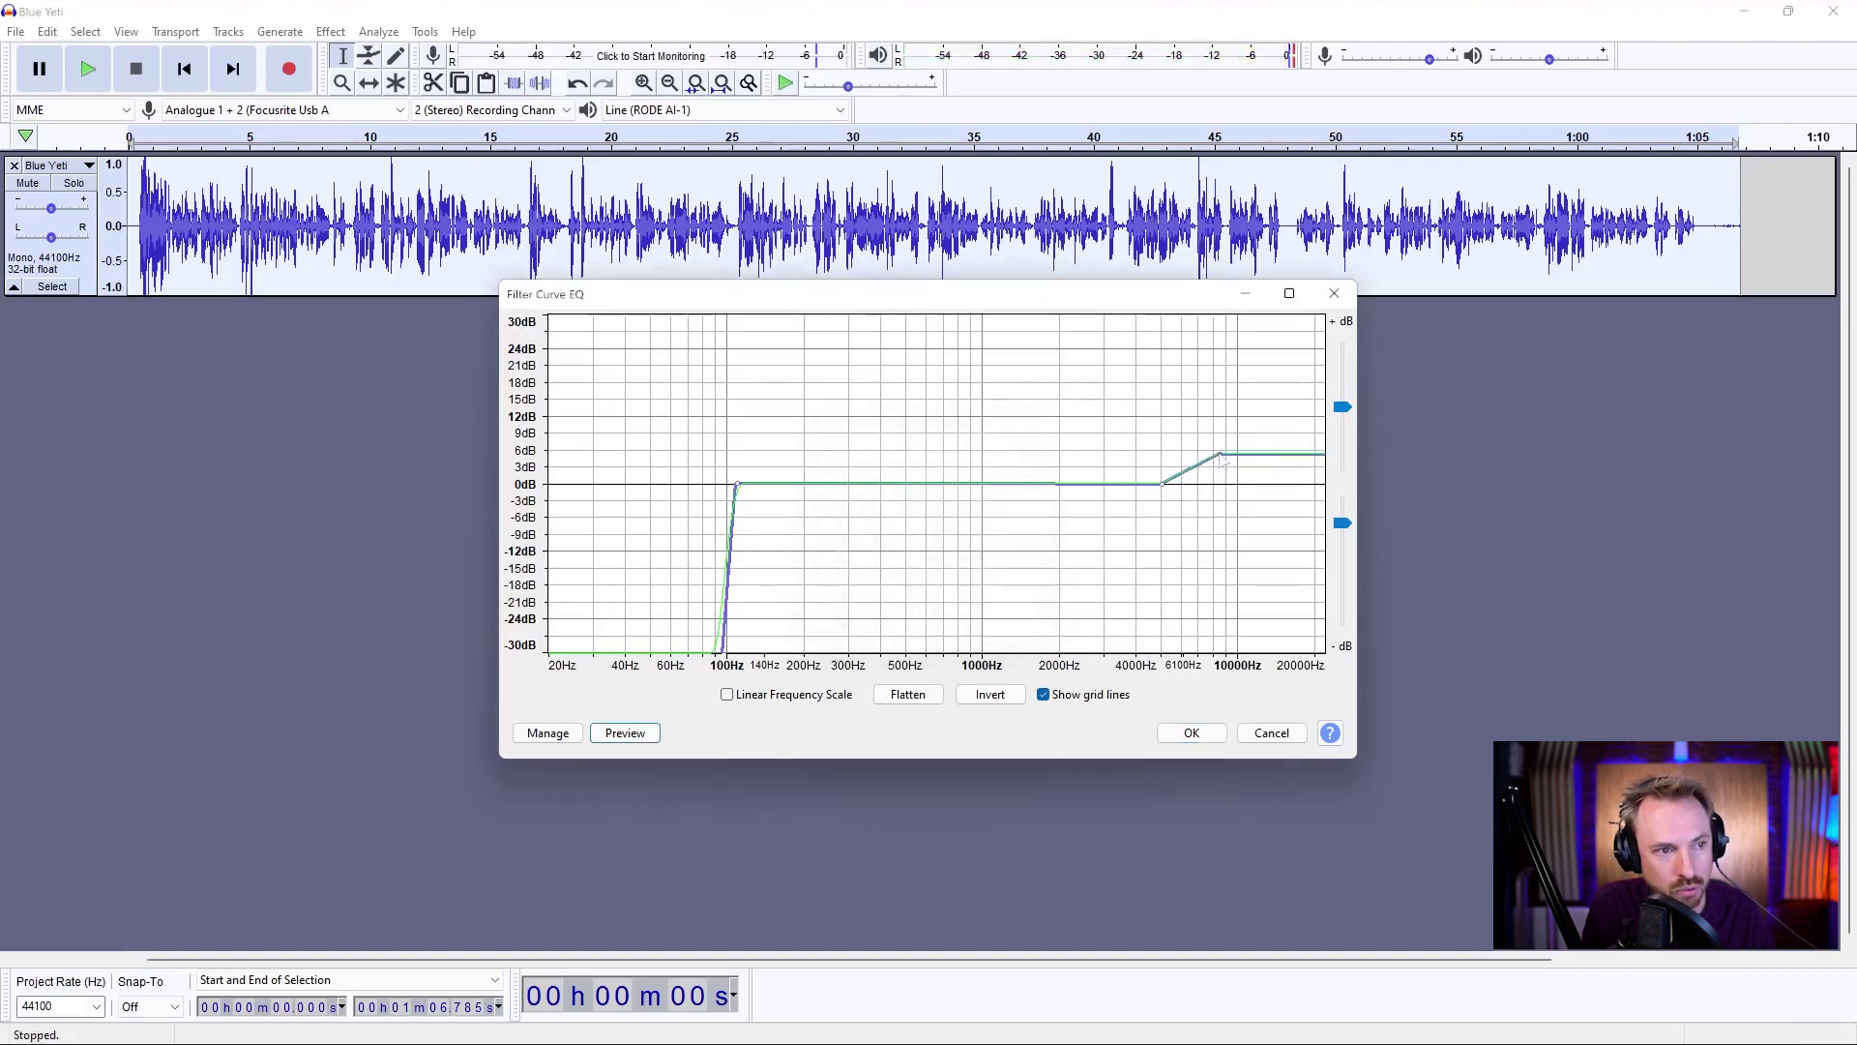
click(628, 735)
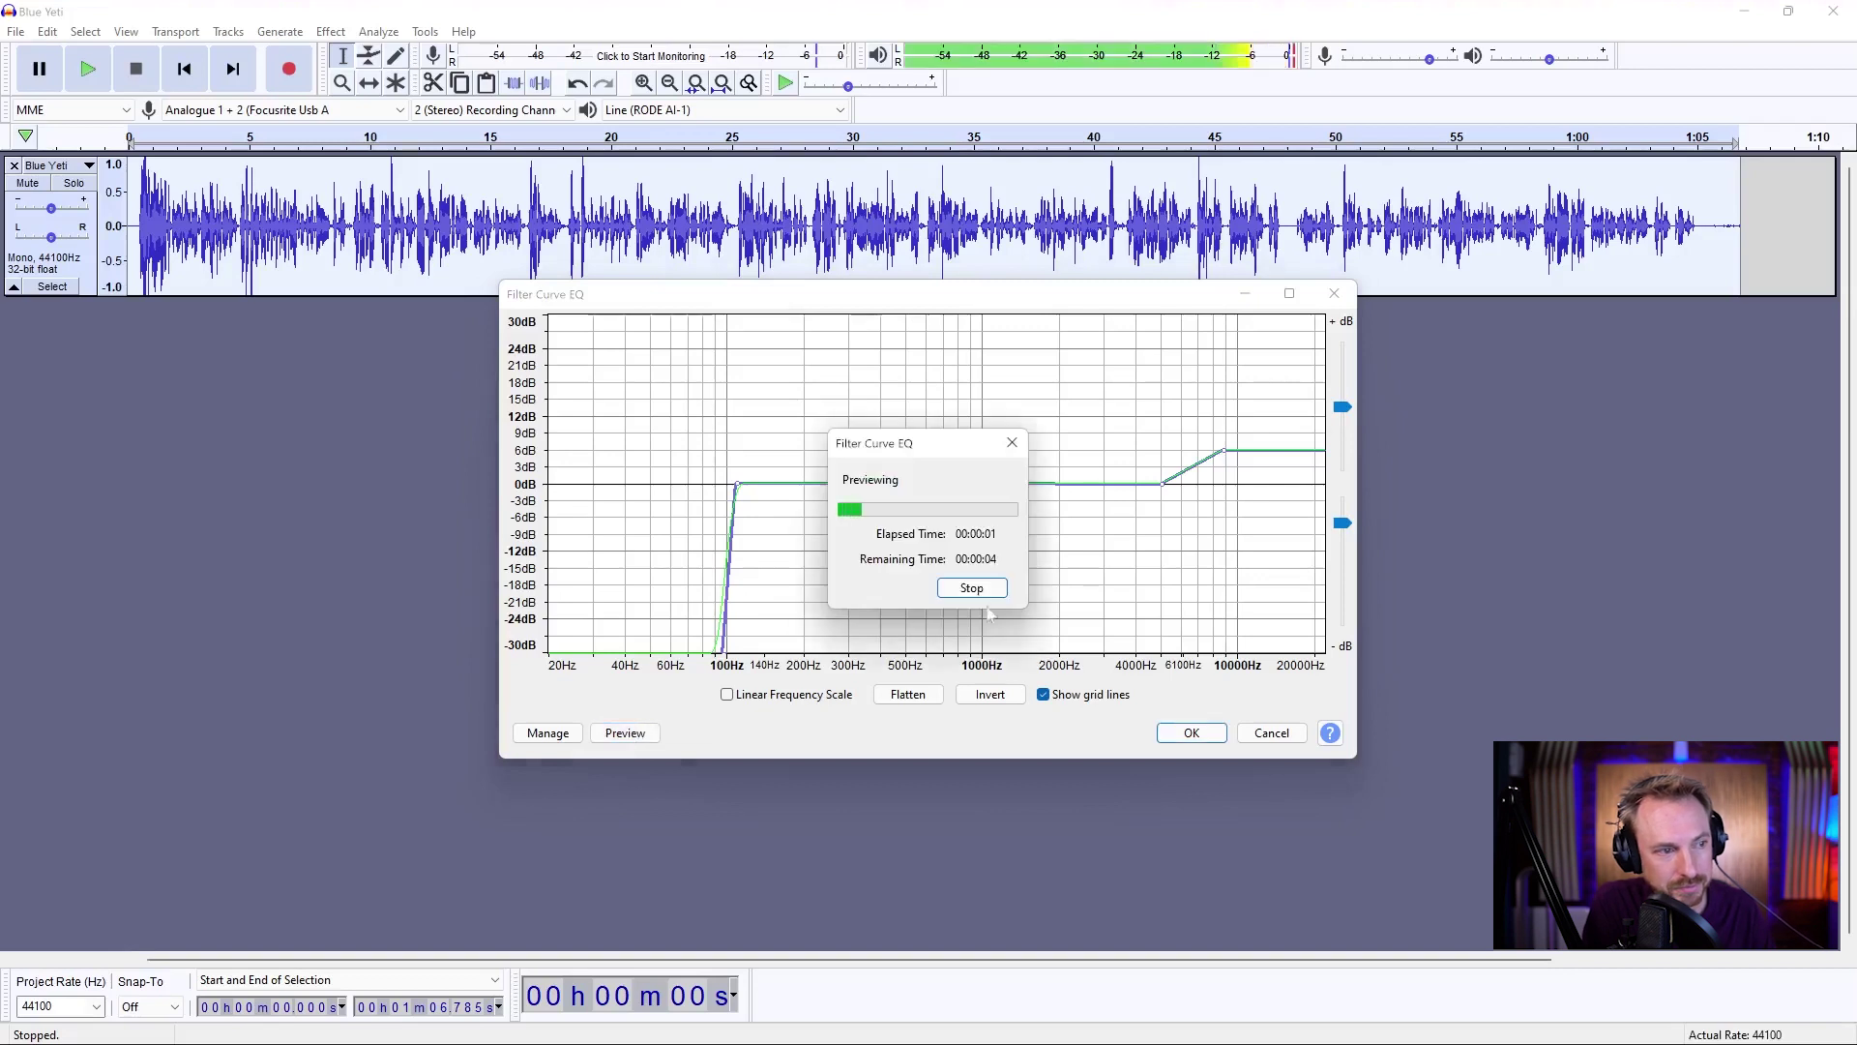
click(975, 589)
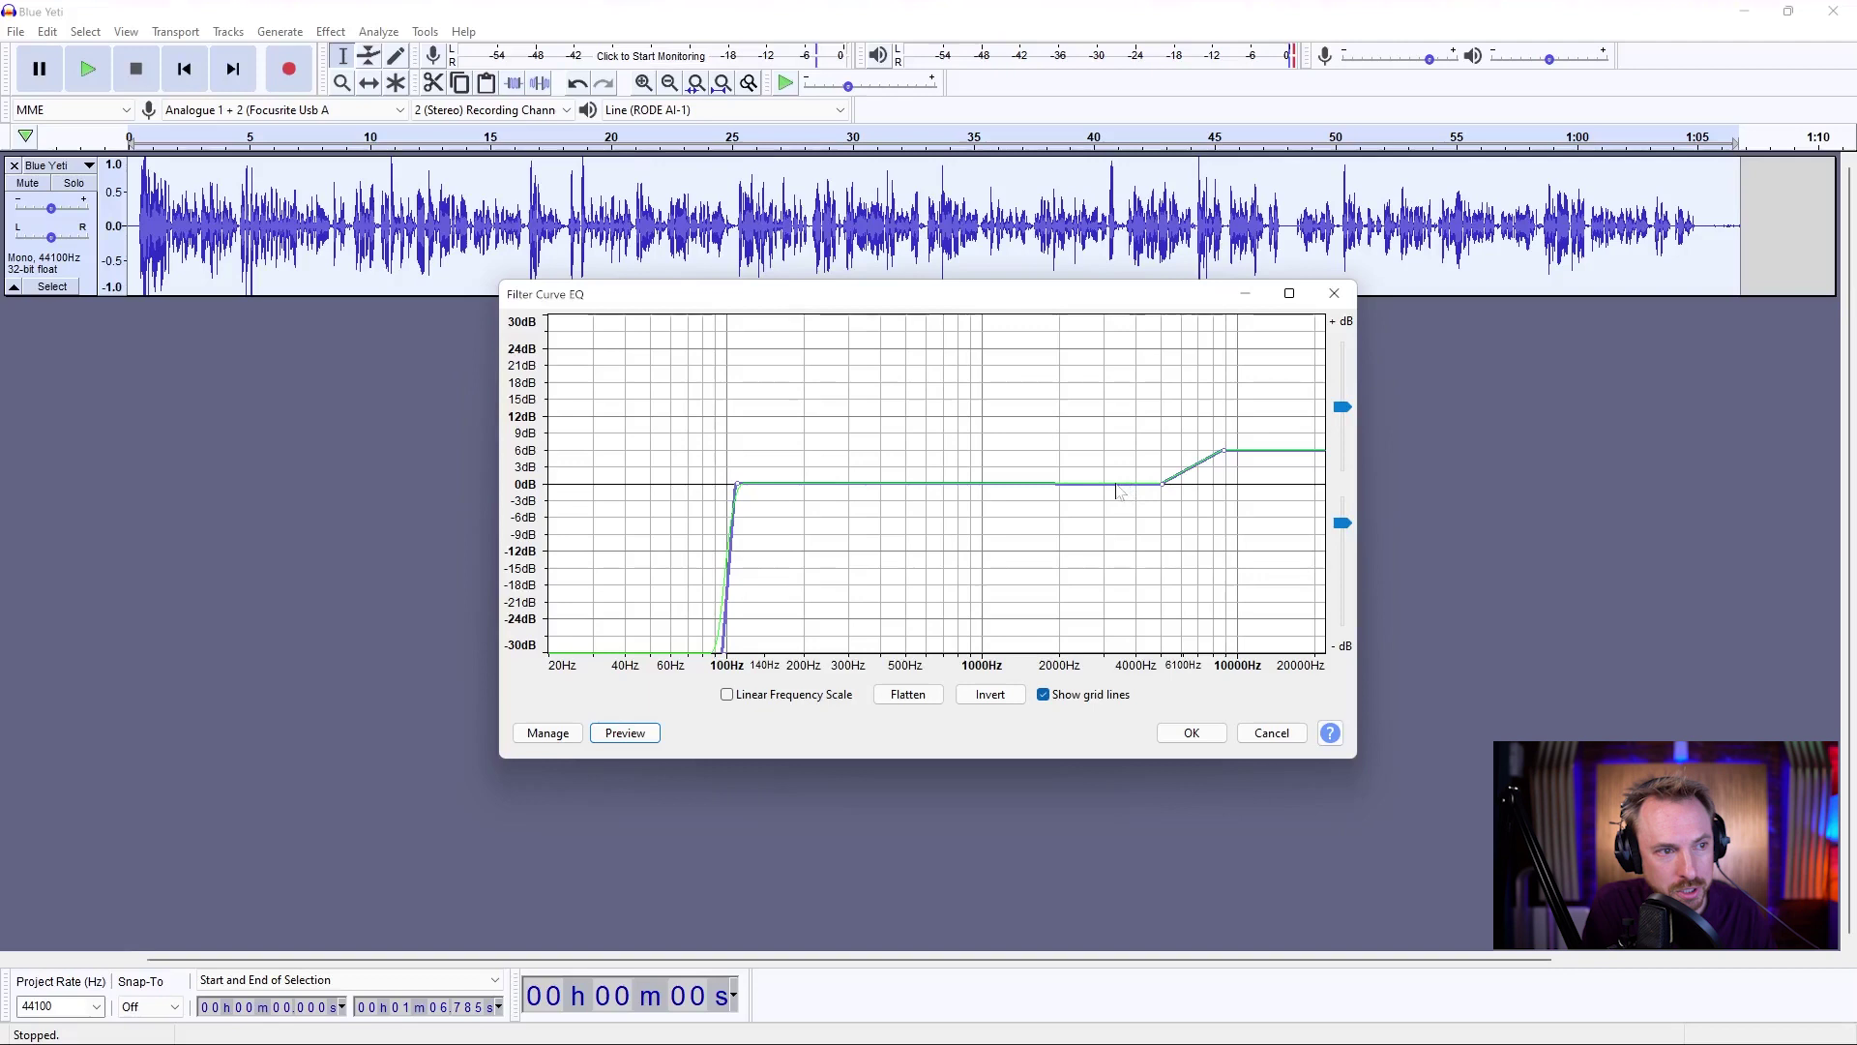
Step: Add a bump near 3000 Hz and a slight lift near 140 Hz, previewing the curve
click(1102, 486)
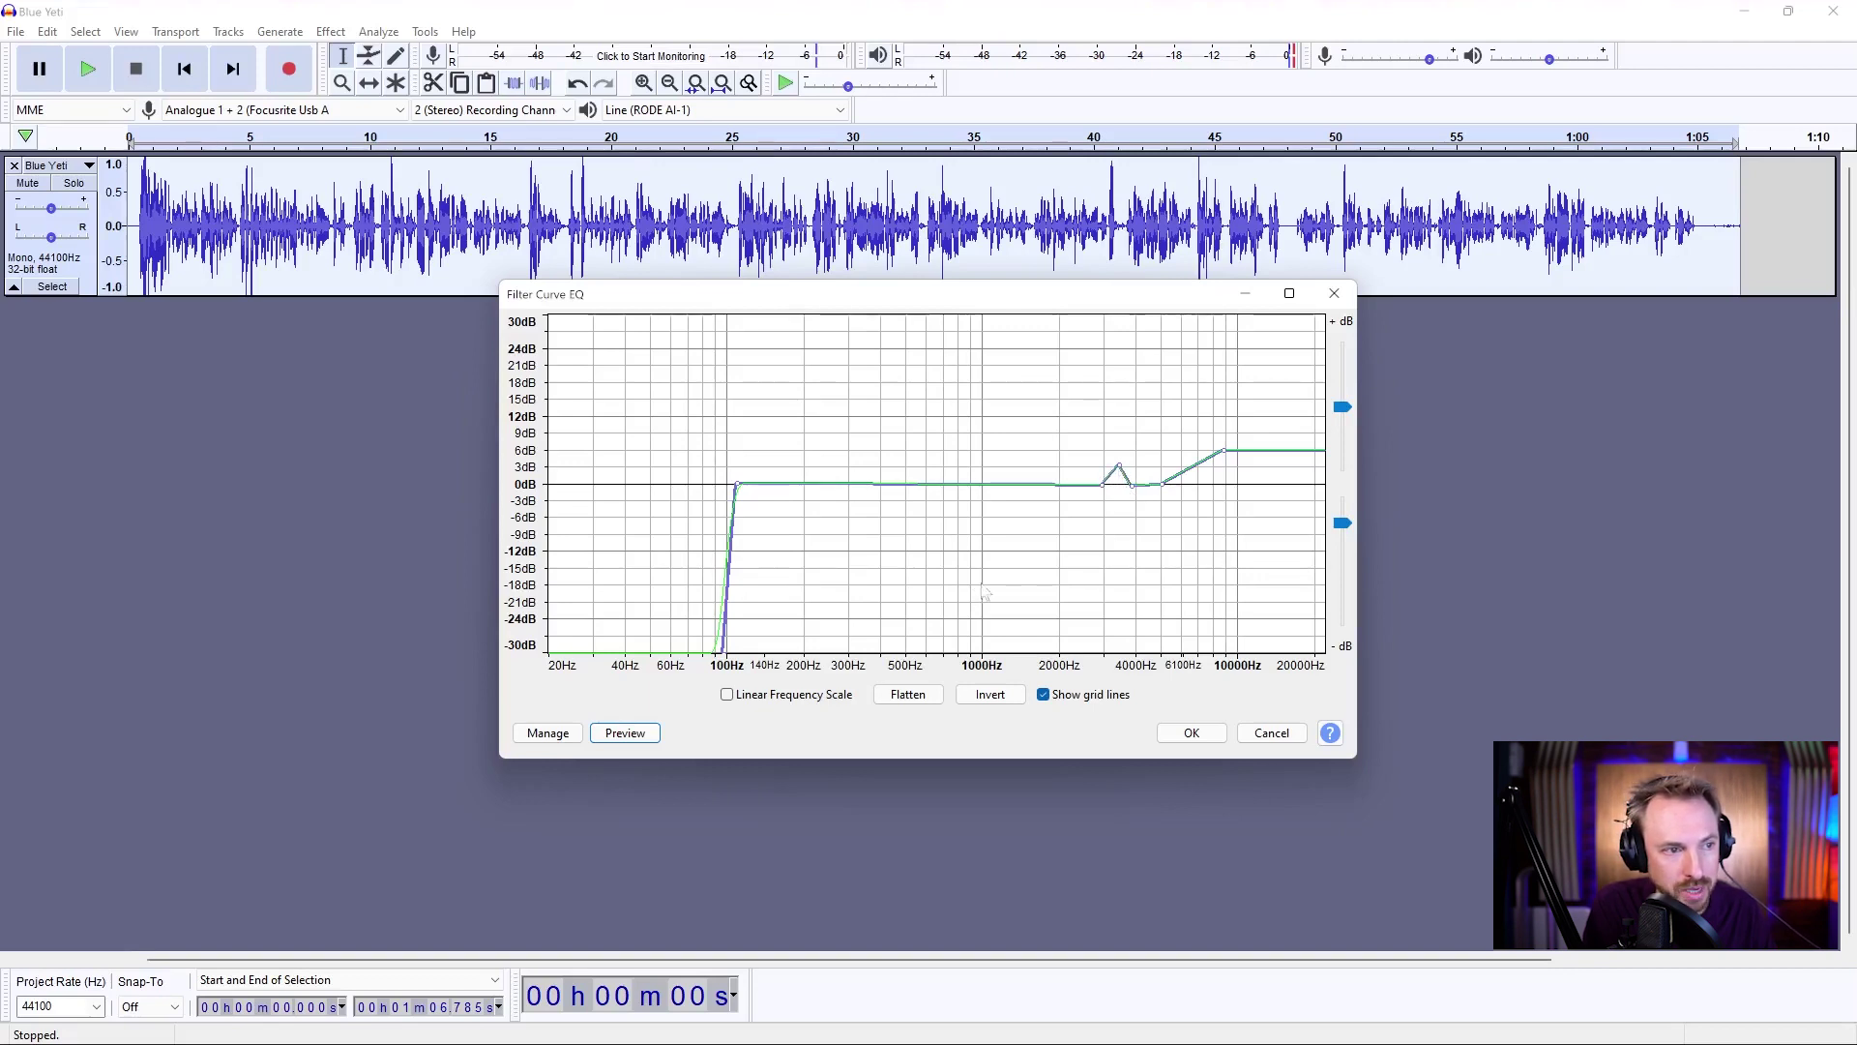
click(650, 735)
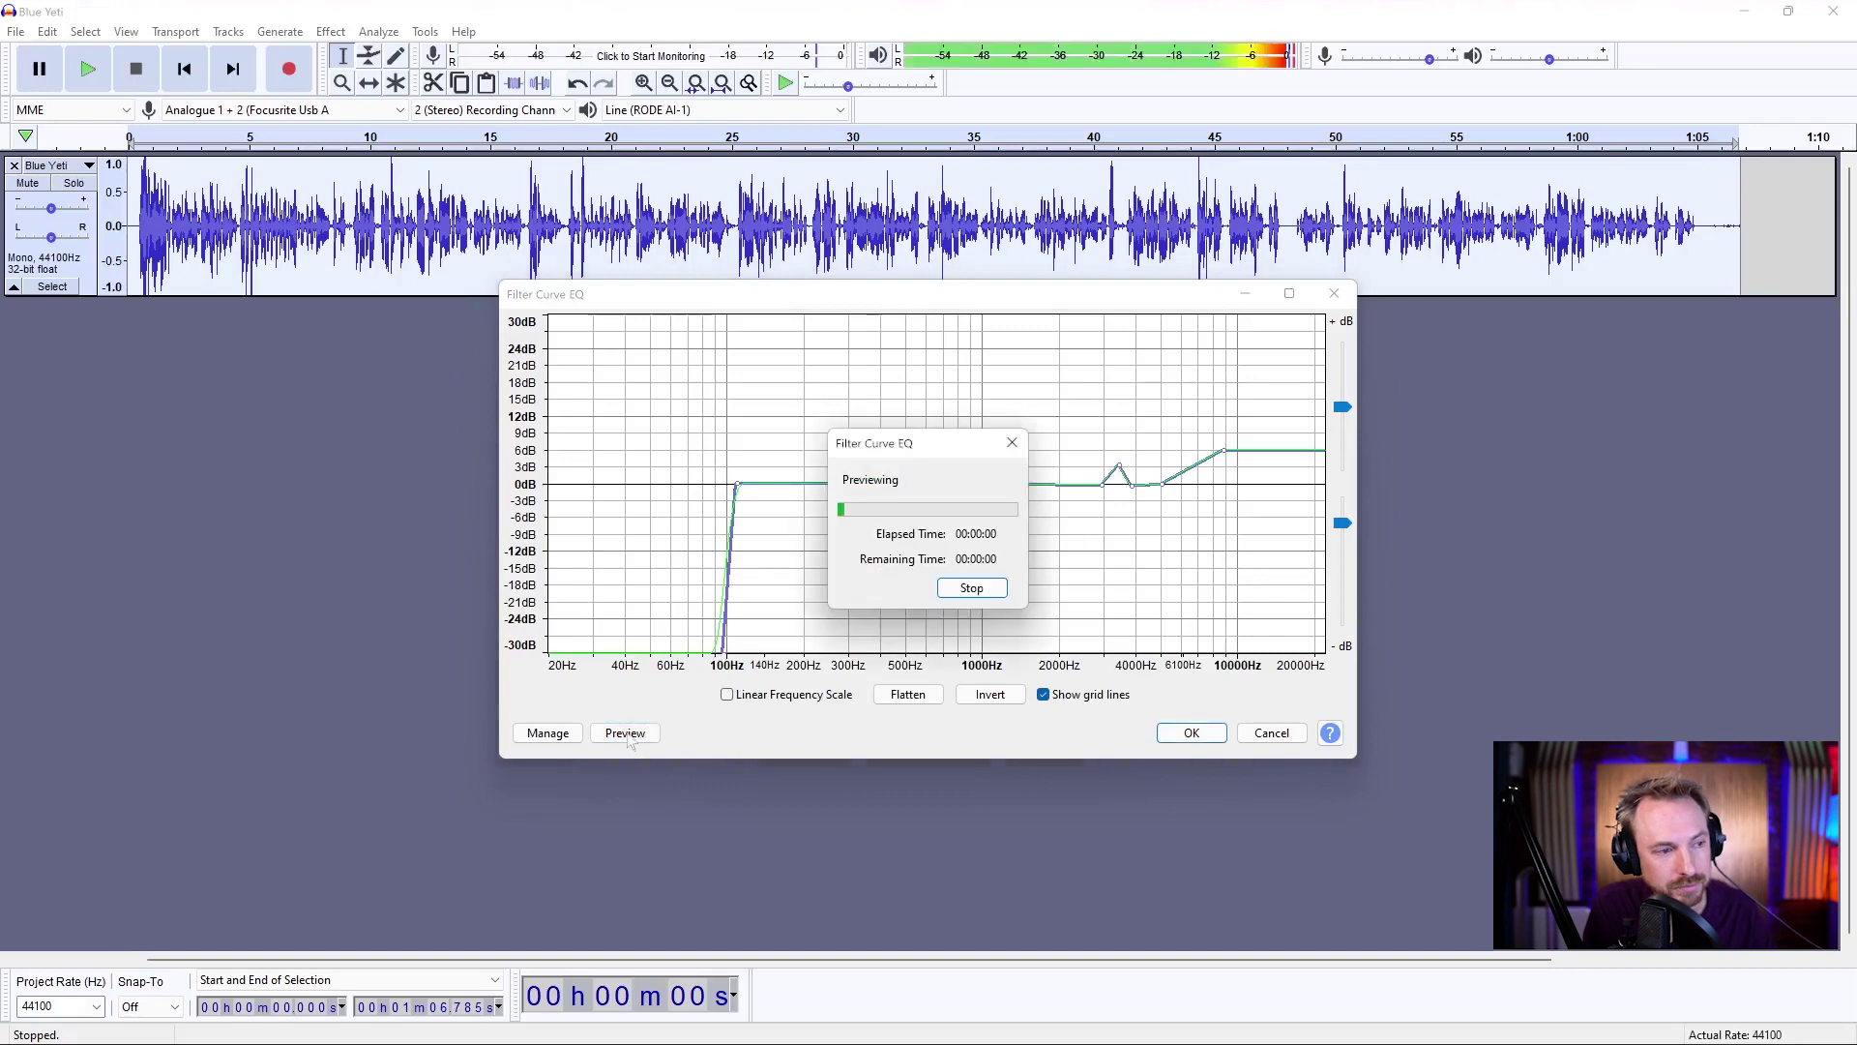
click(971, 587)
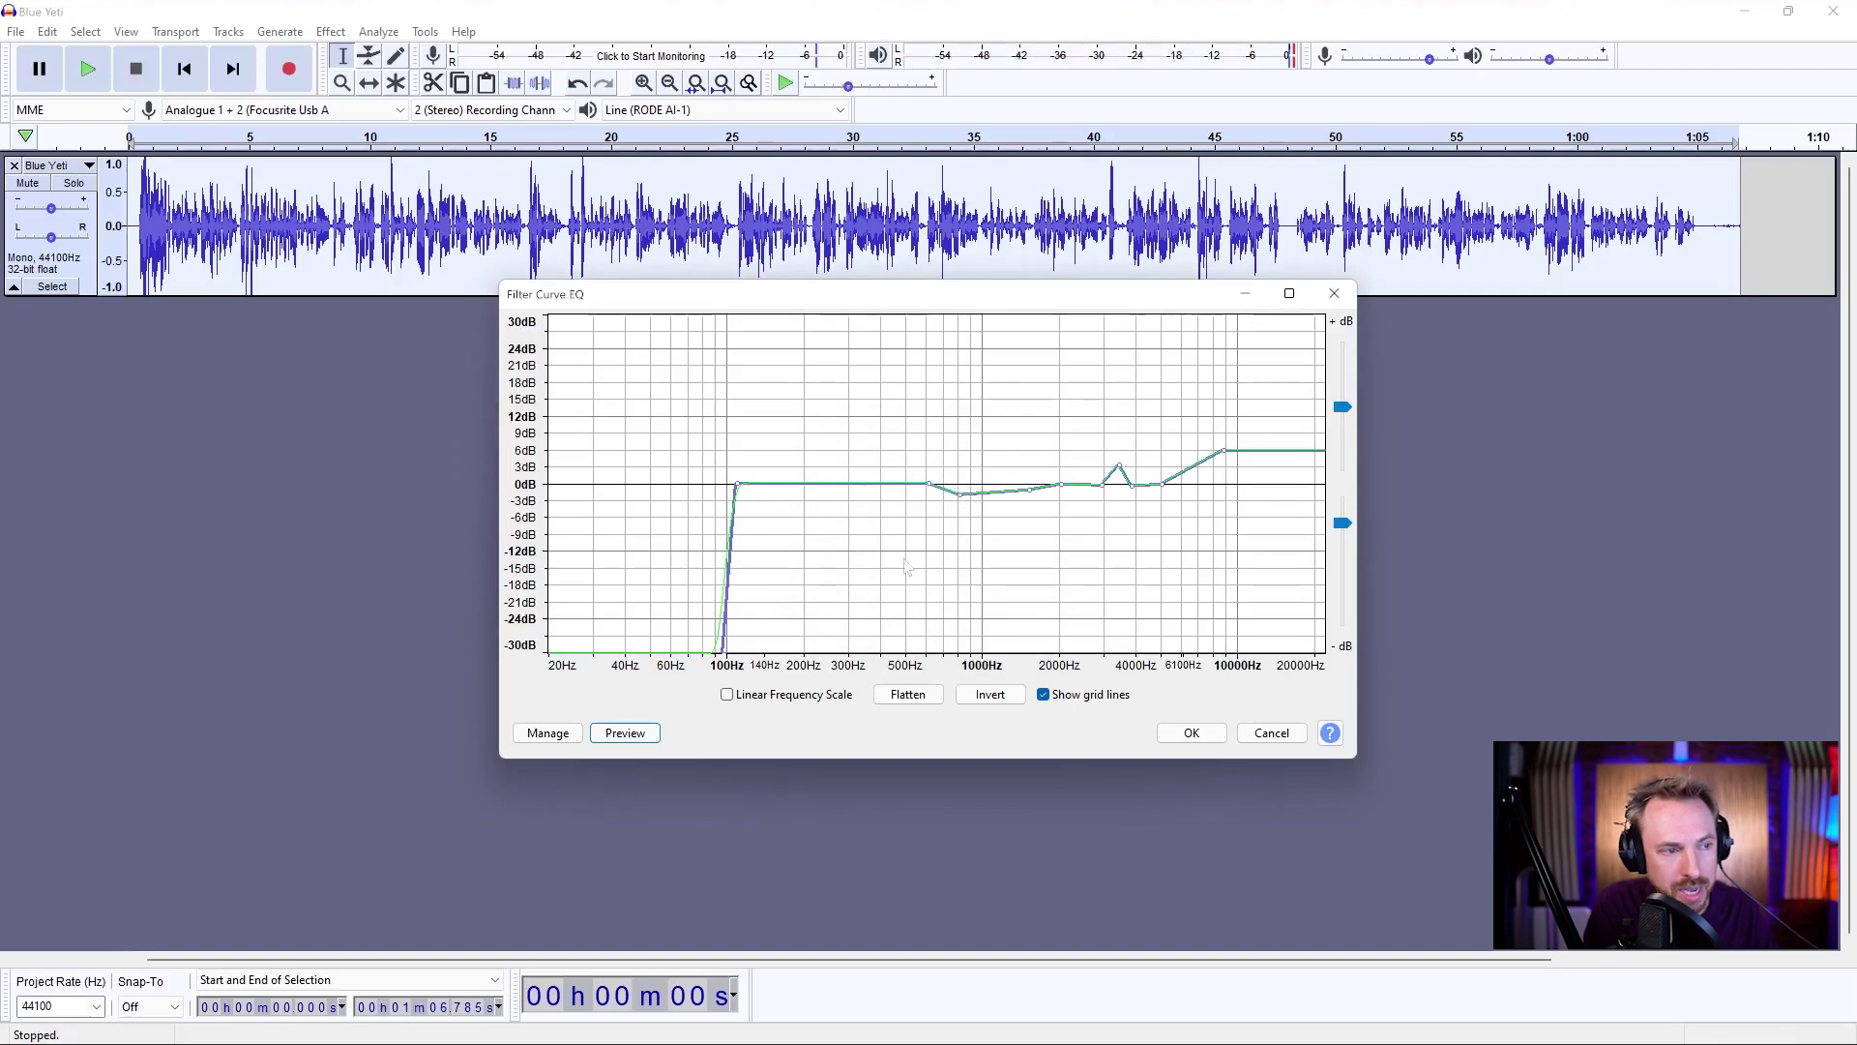
click(654, 734)
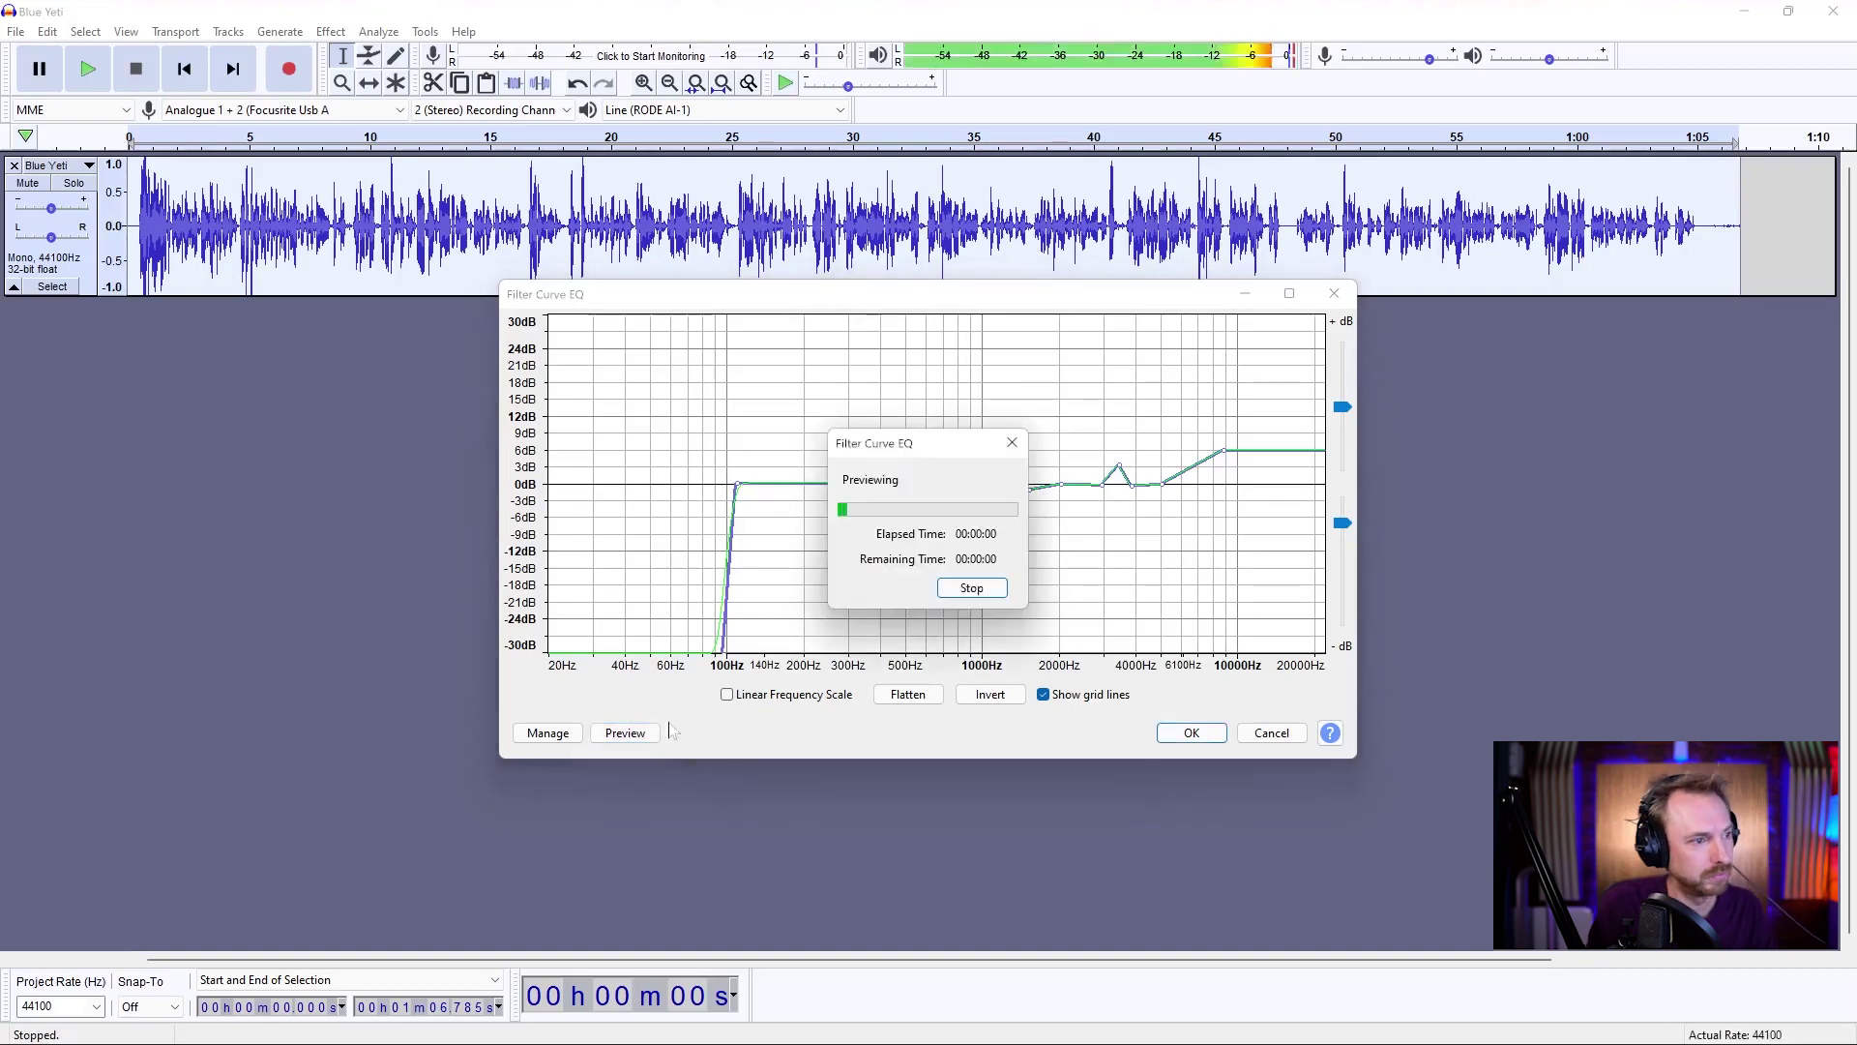
click(952, 590)
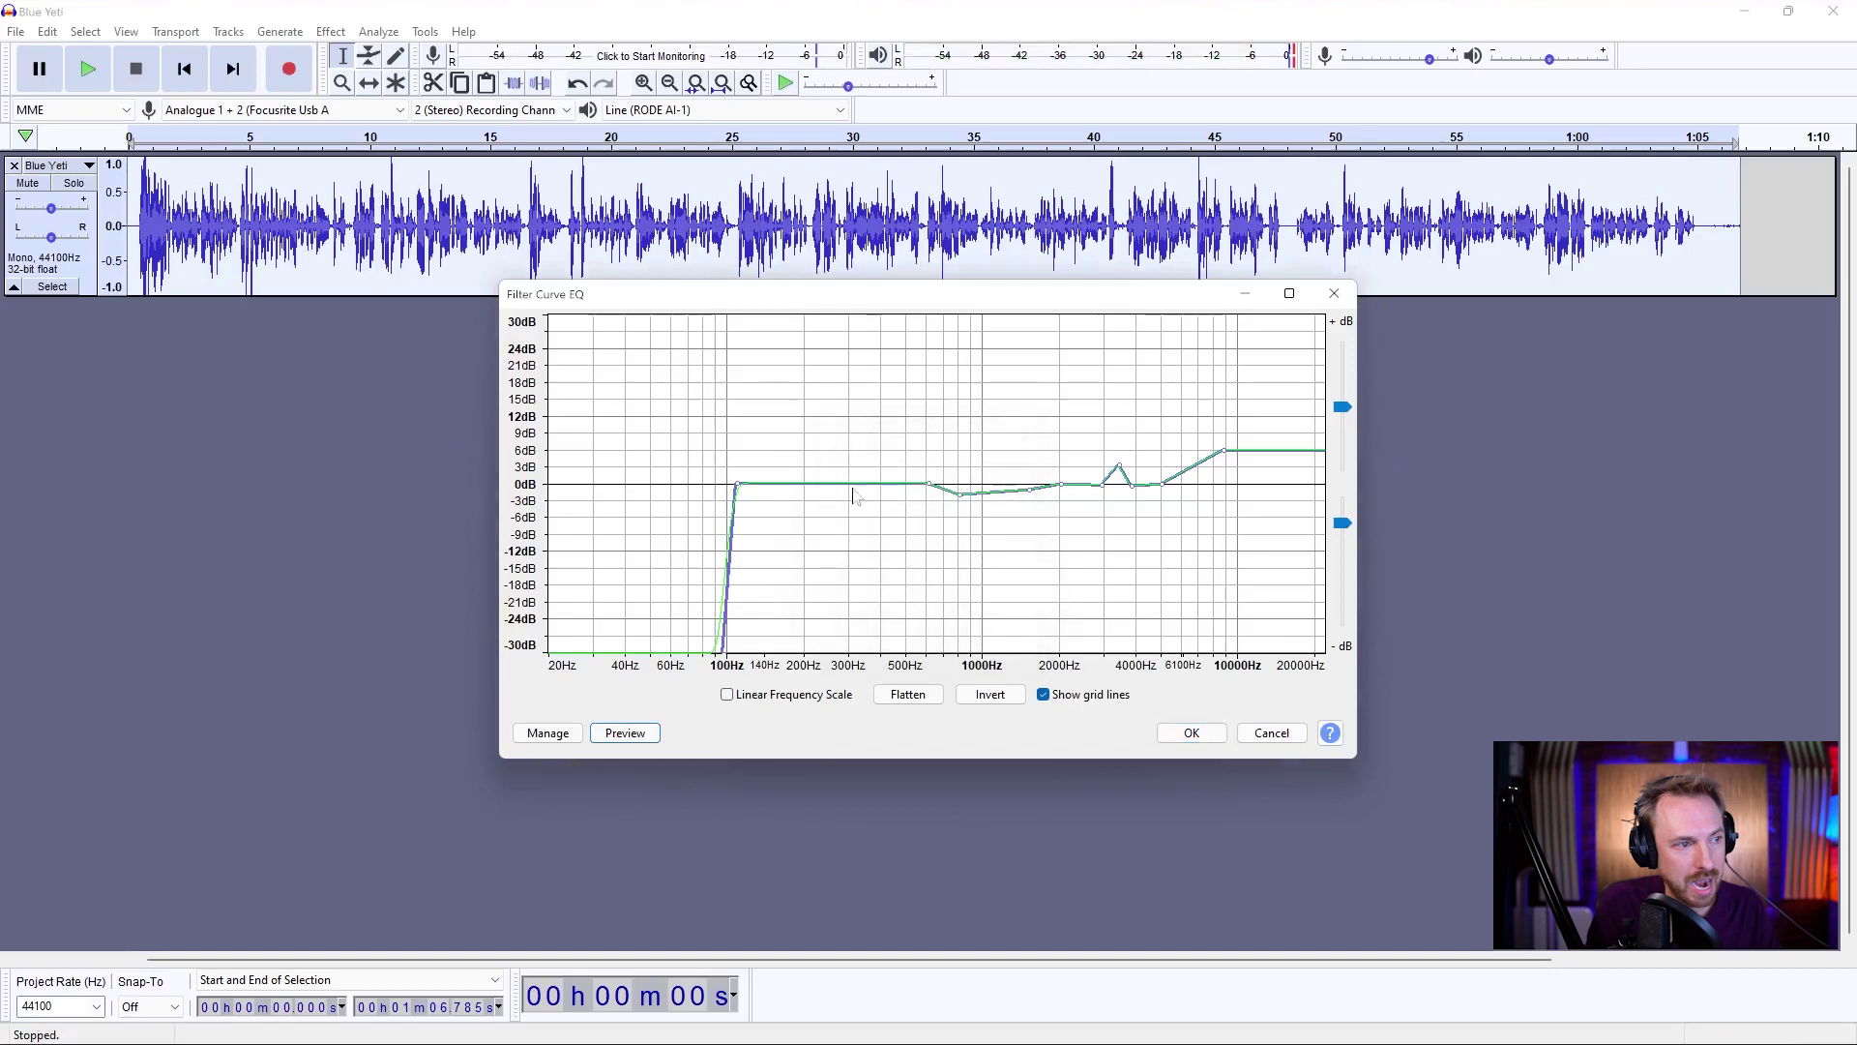
drag(793, 494, 782, 478)
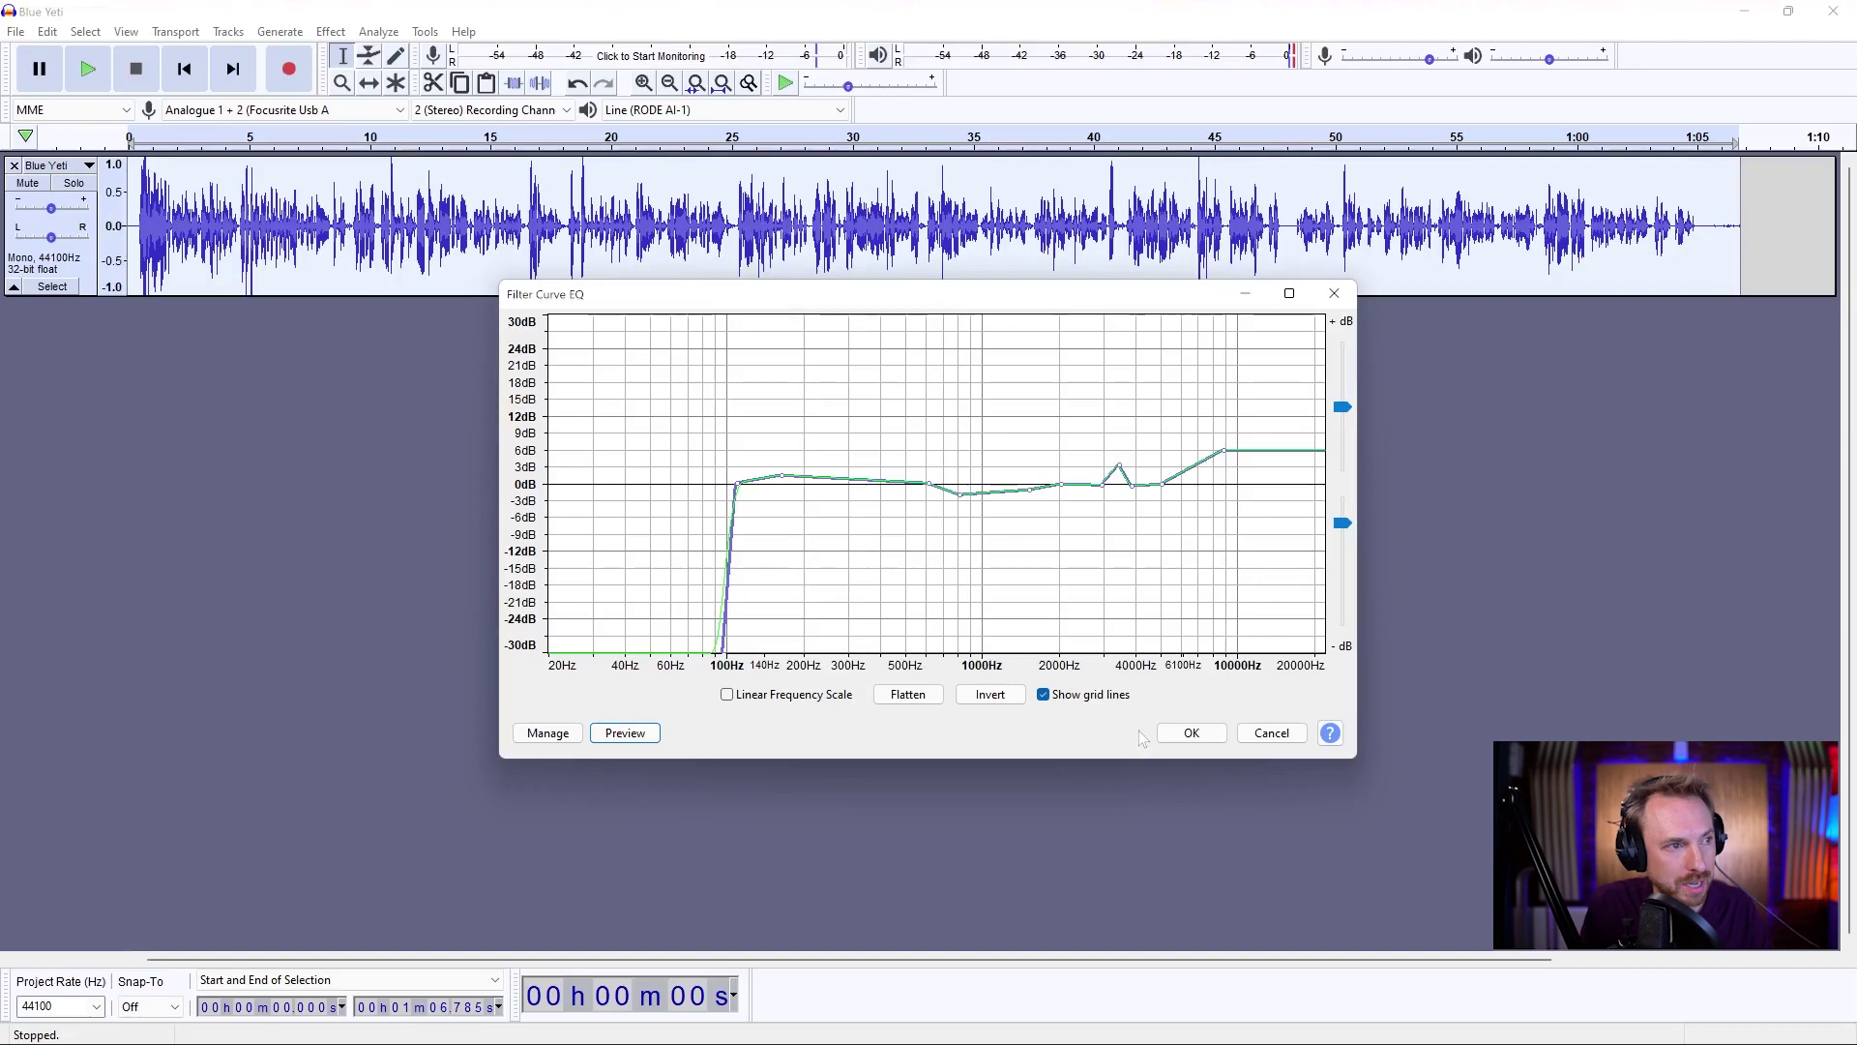
Step: Save the EQ curve as preset 'Blue Yeti', then cancel Filter Curve EQ unapplied
click(570, 734)
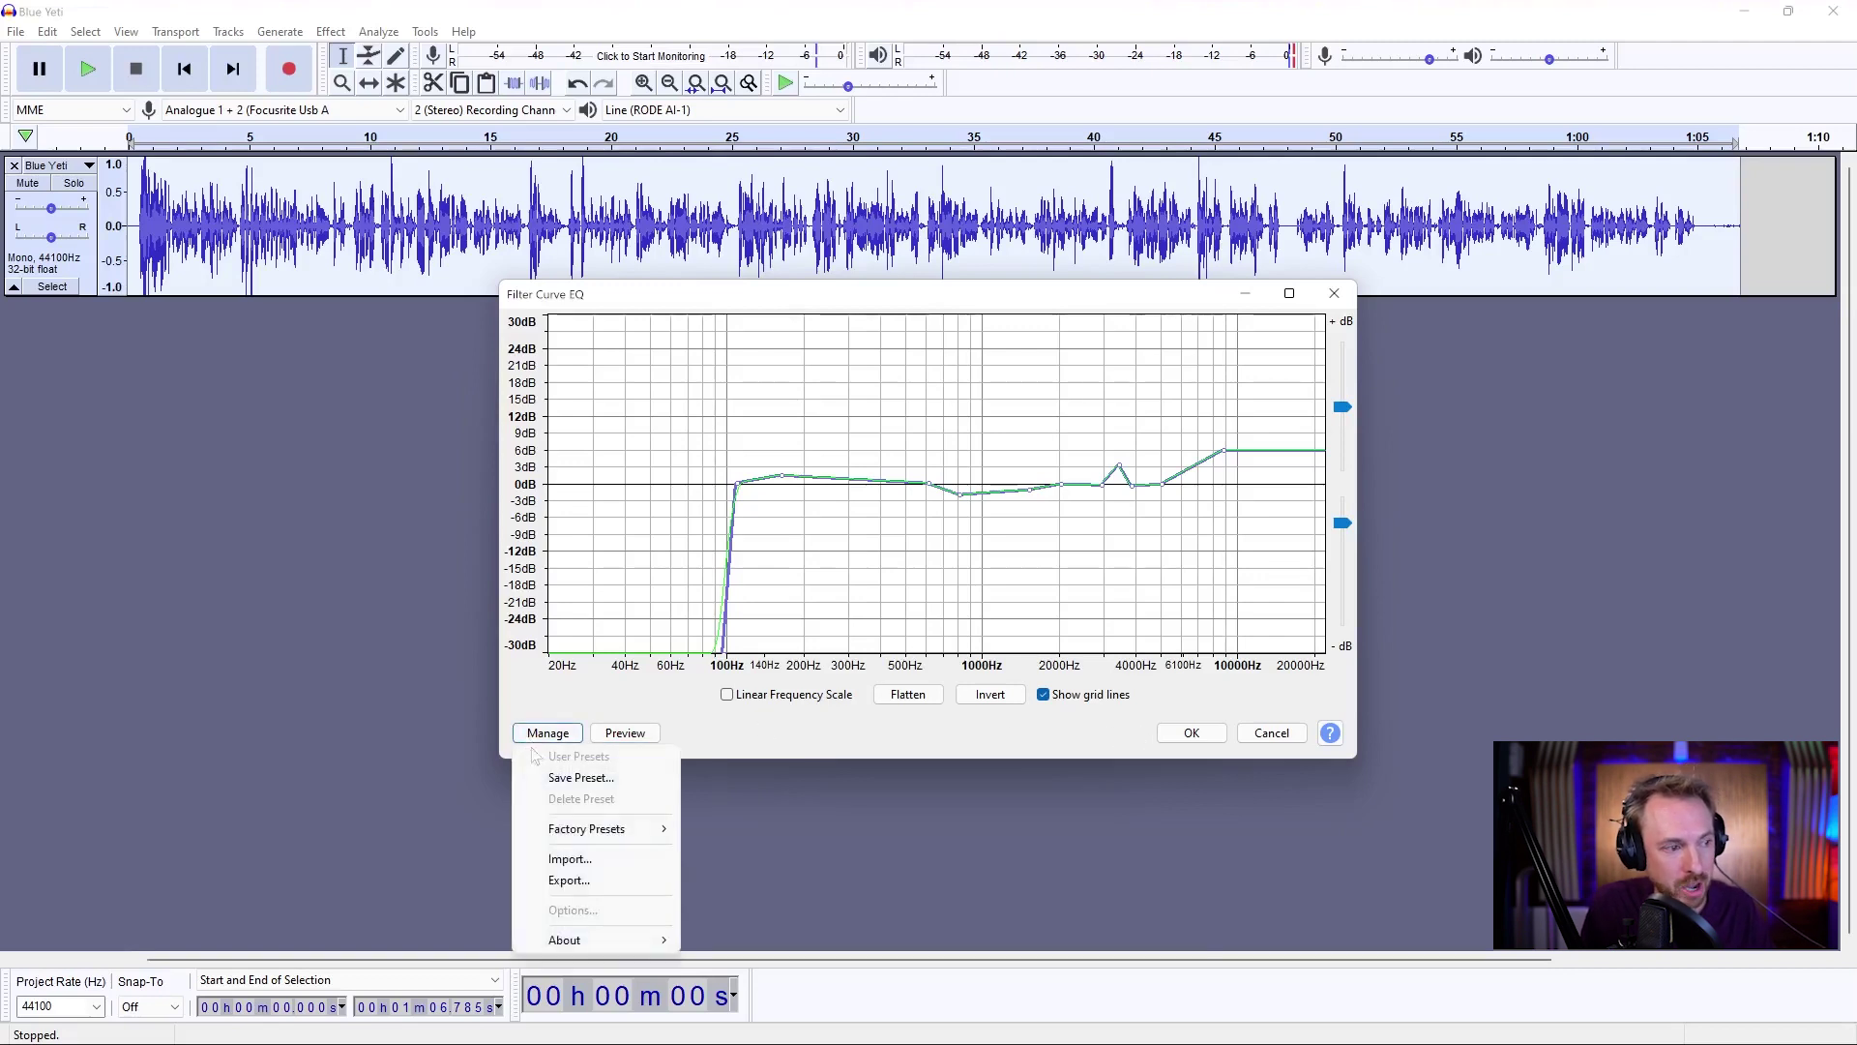
click(580, 776)
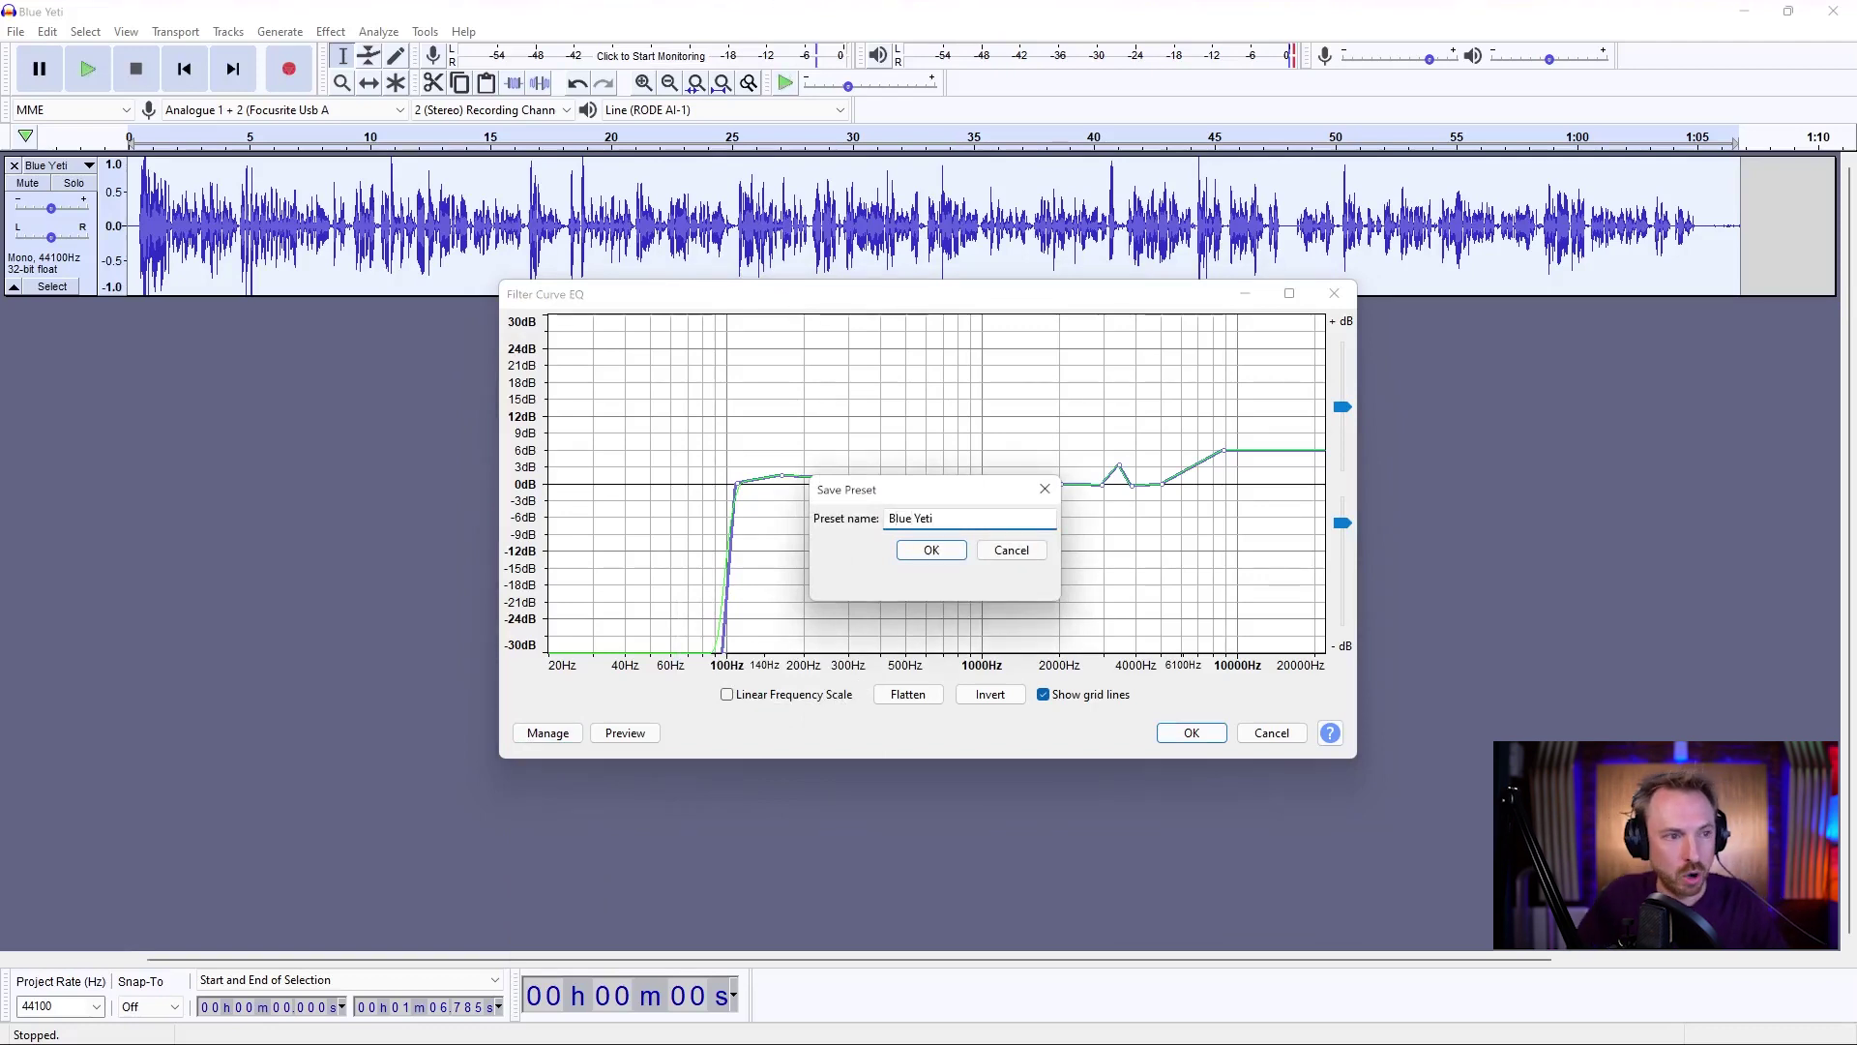
click(931, 551)
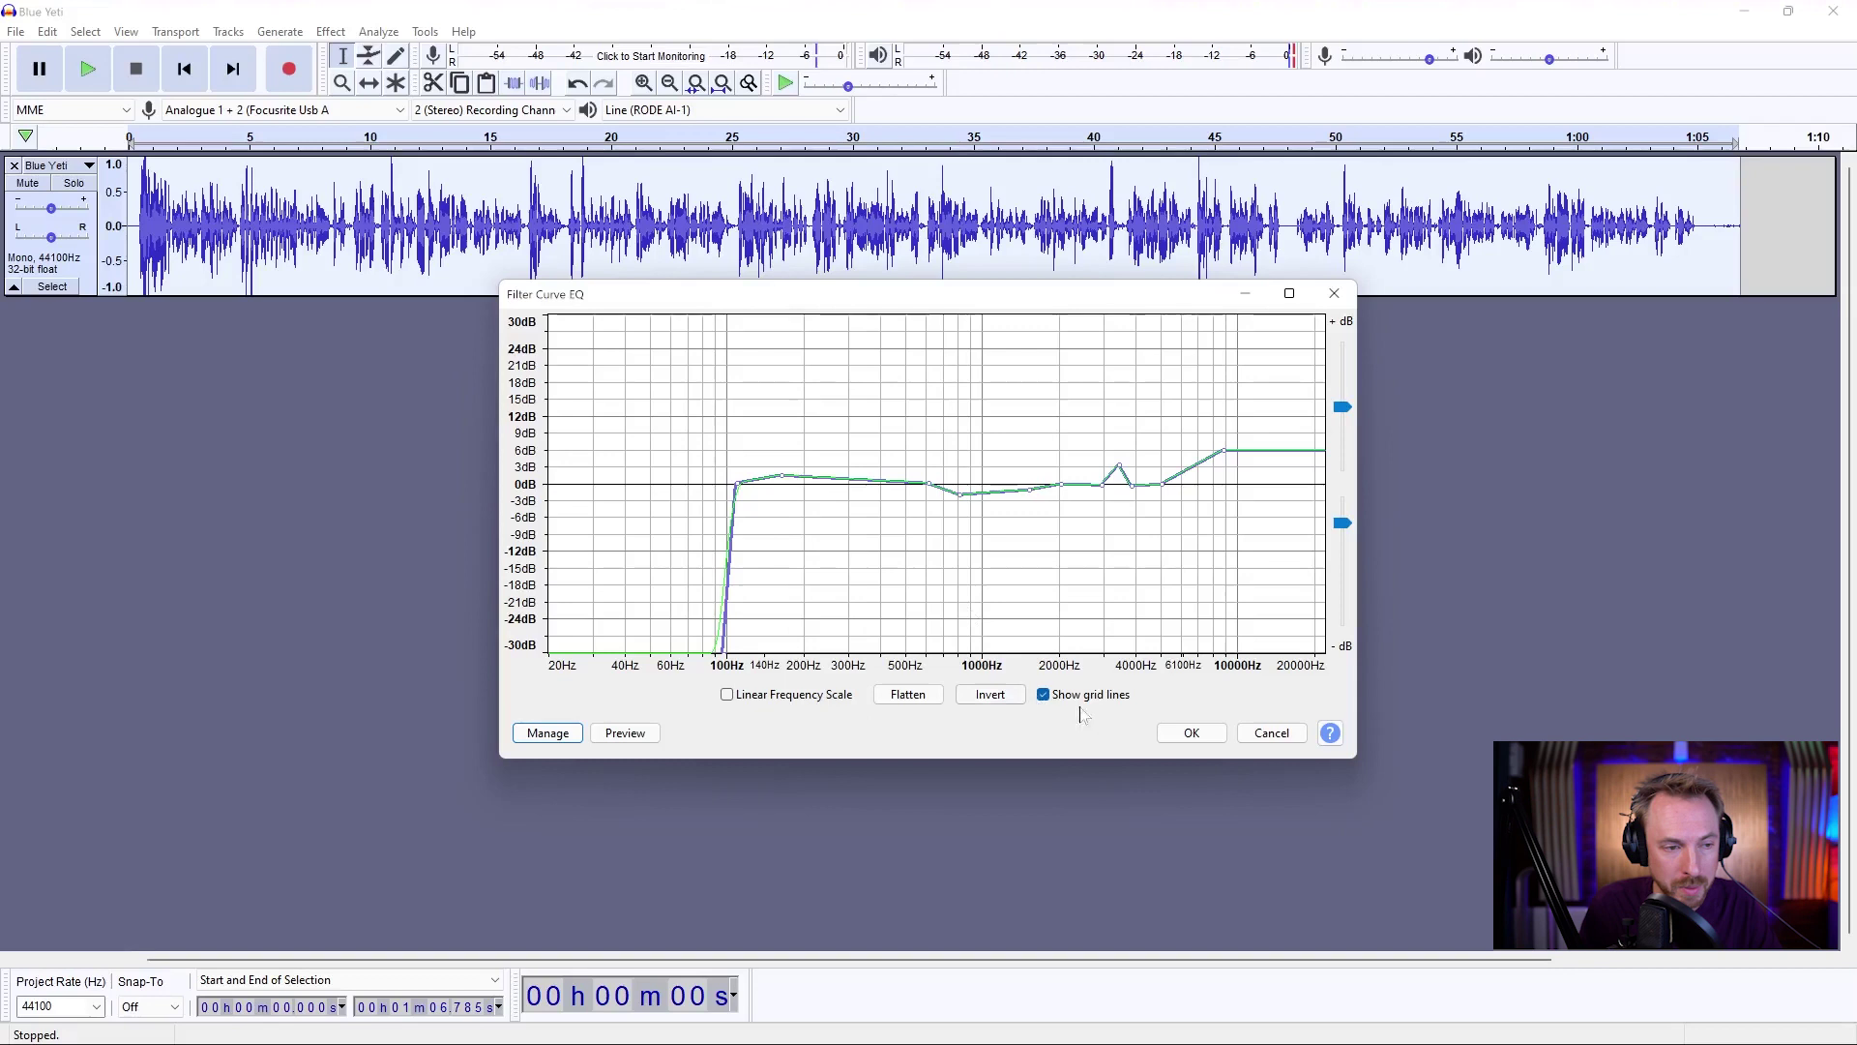
click(1256, 732)
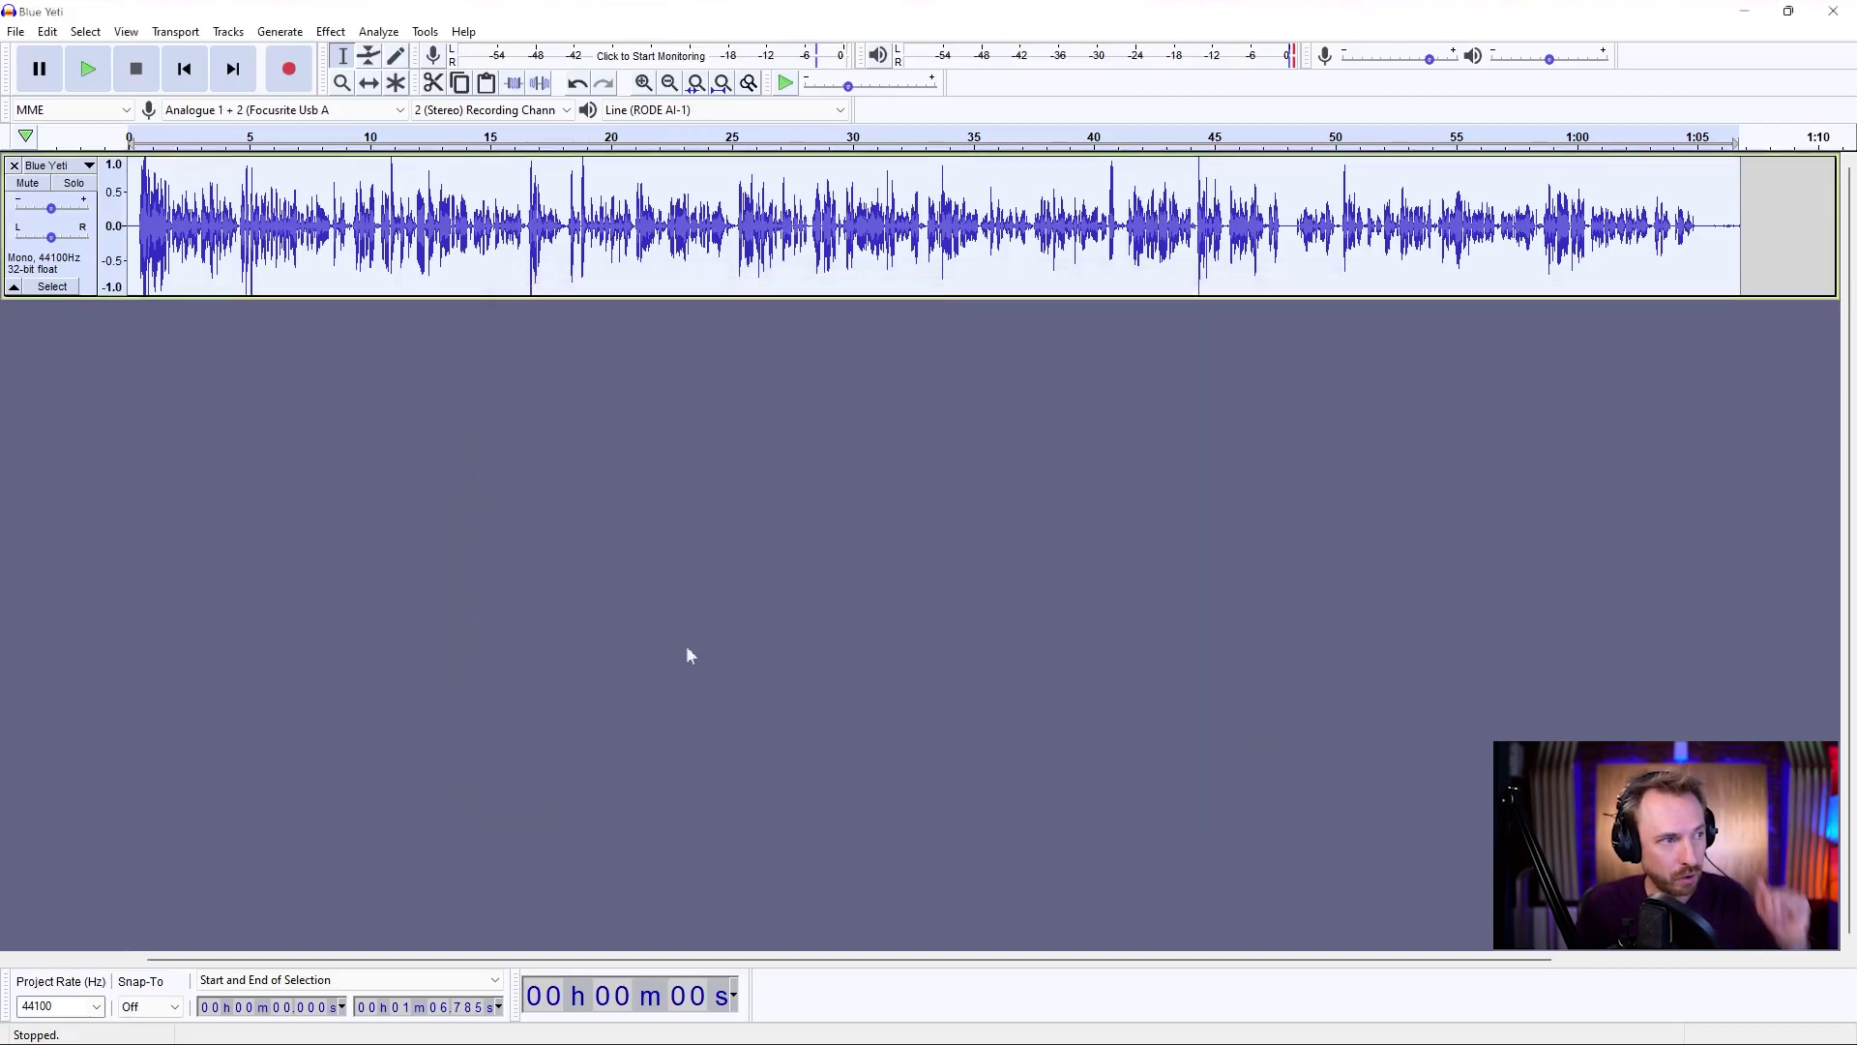
Step: Paste a copy of the recording into a new mono track, mute it, and reselect the original clip
key(ctrl+c)
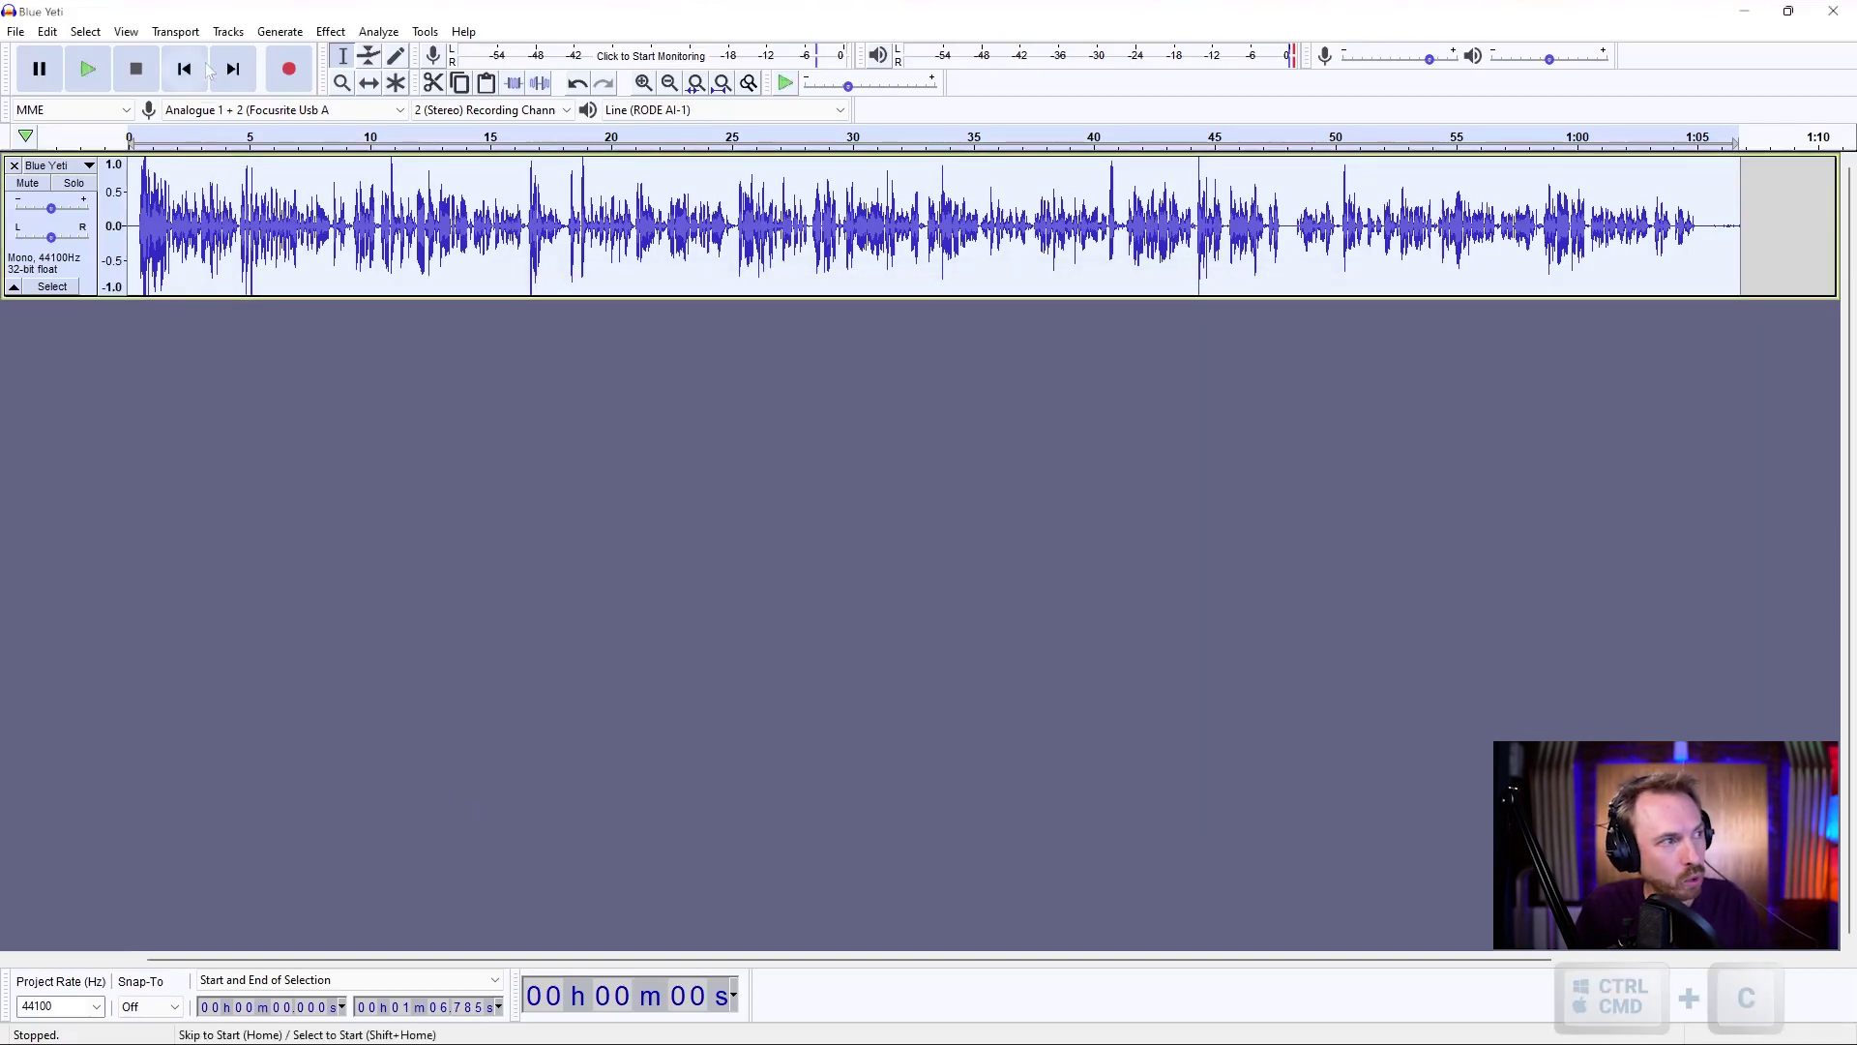
click(228, 31)
mouse_move(312, 57)
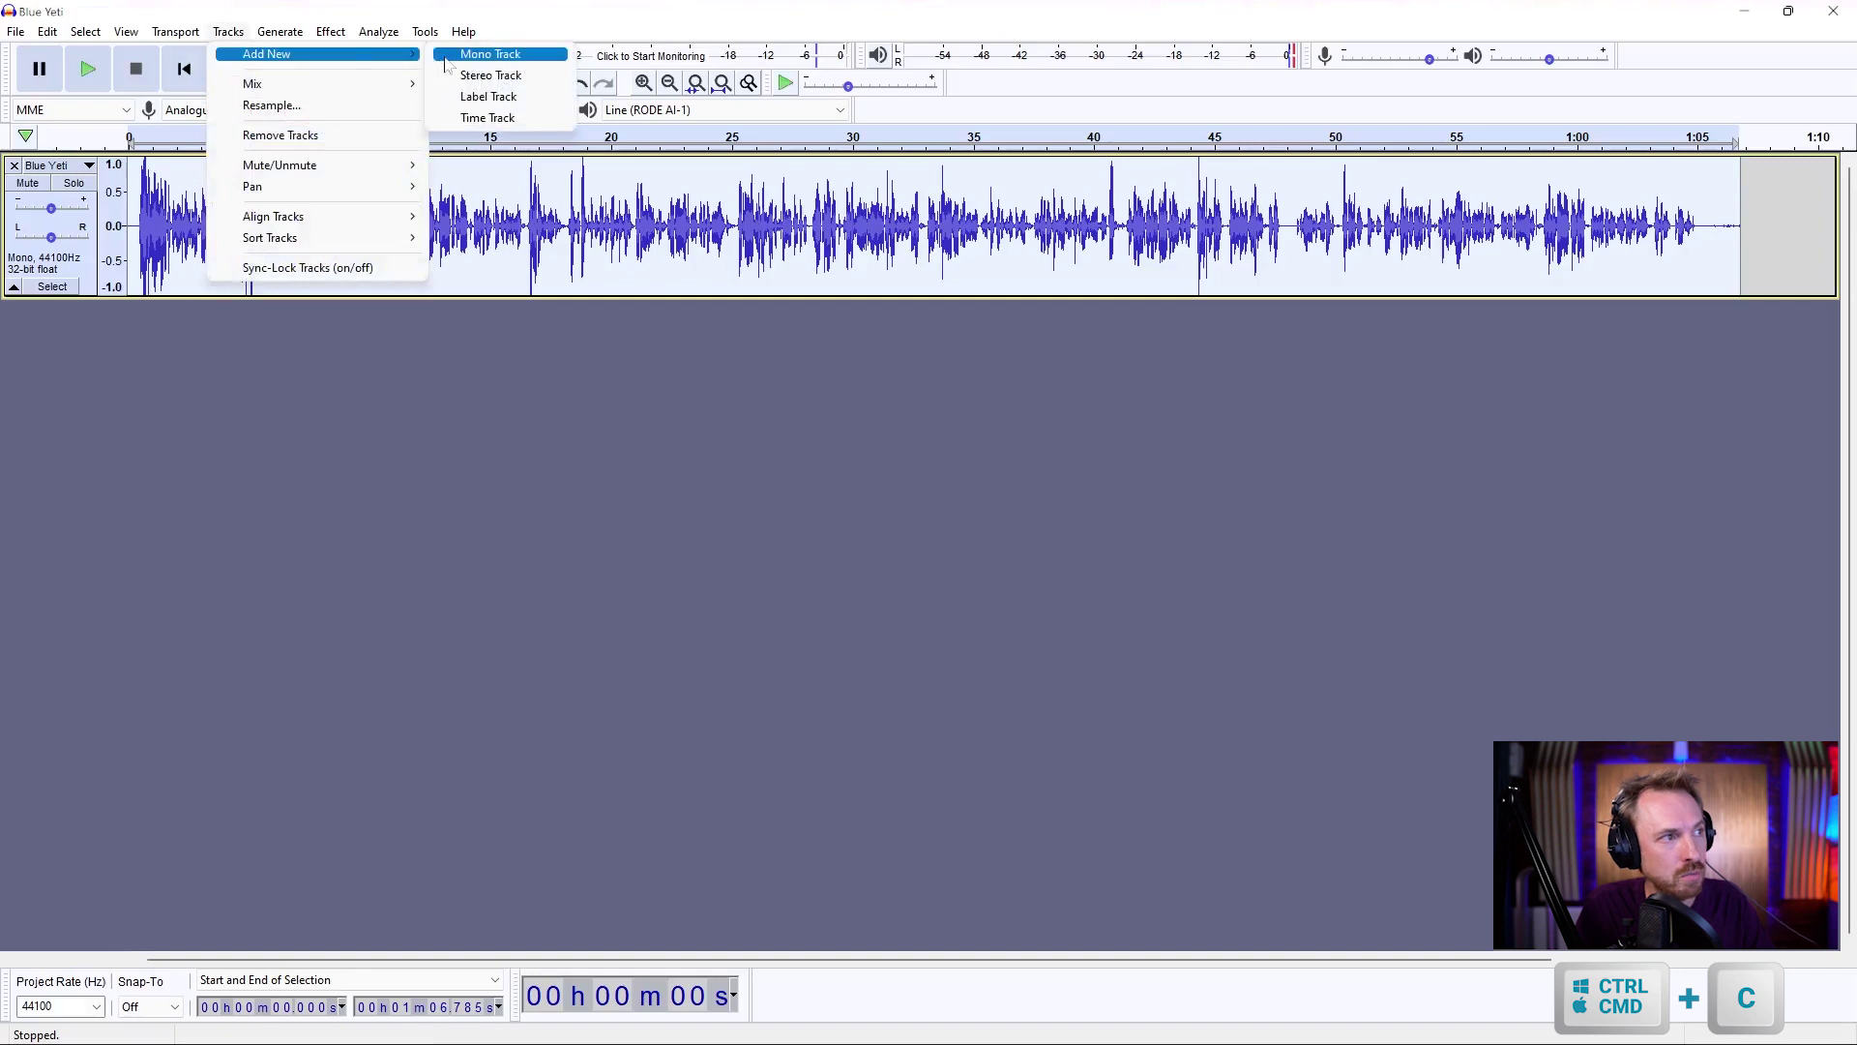
click(474, 55)
key(ctrl+v)
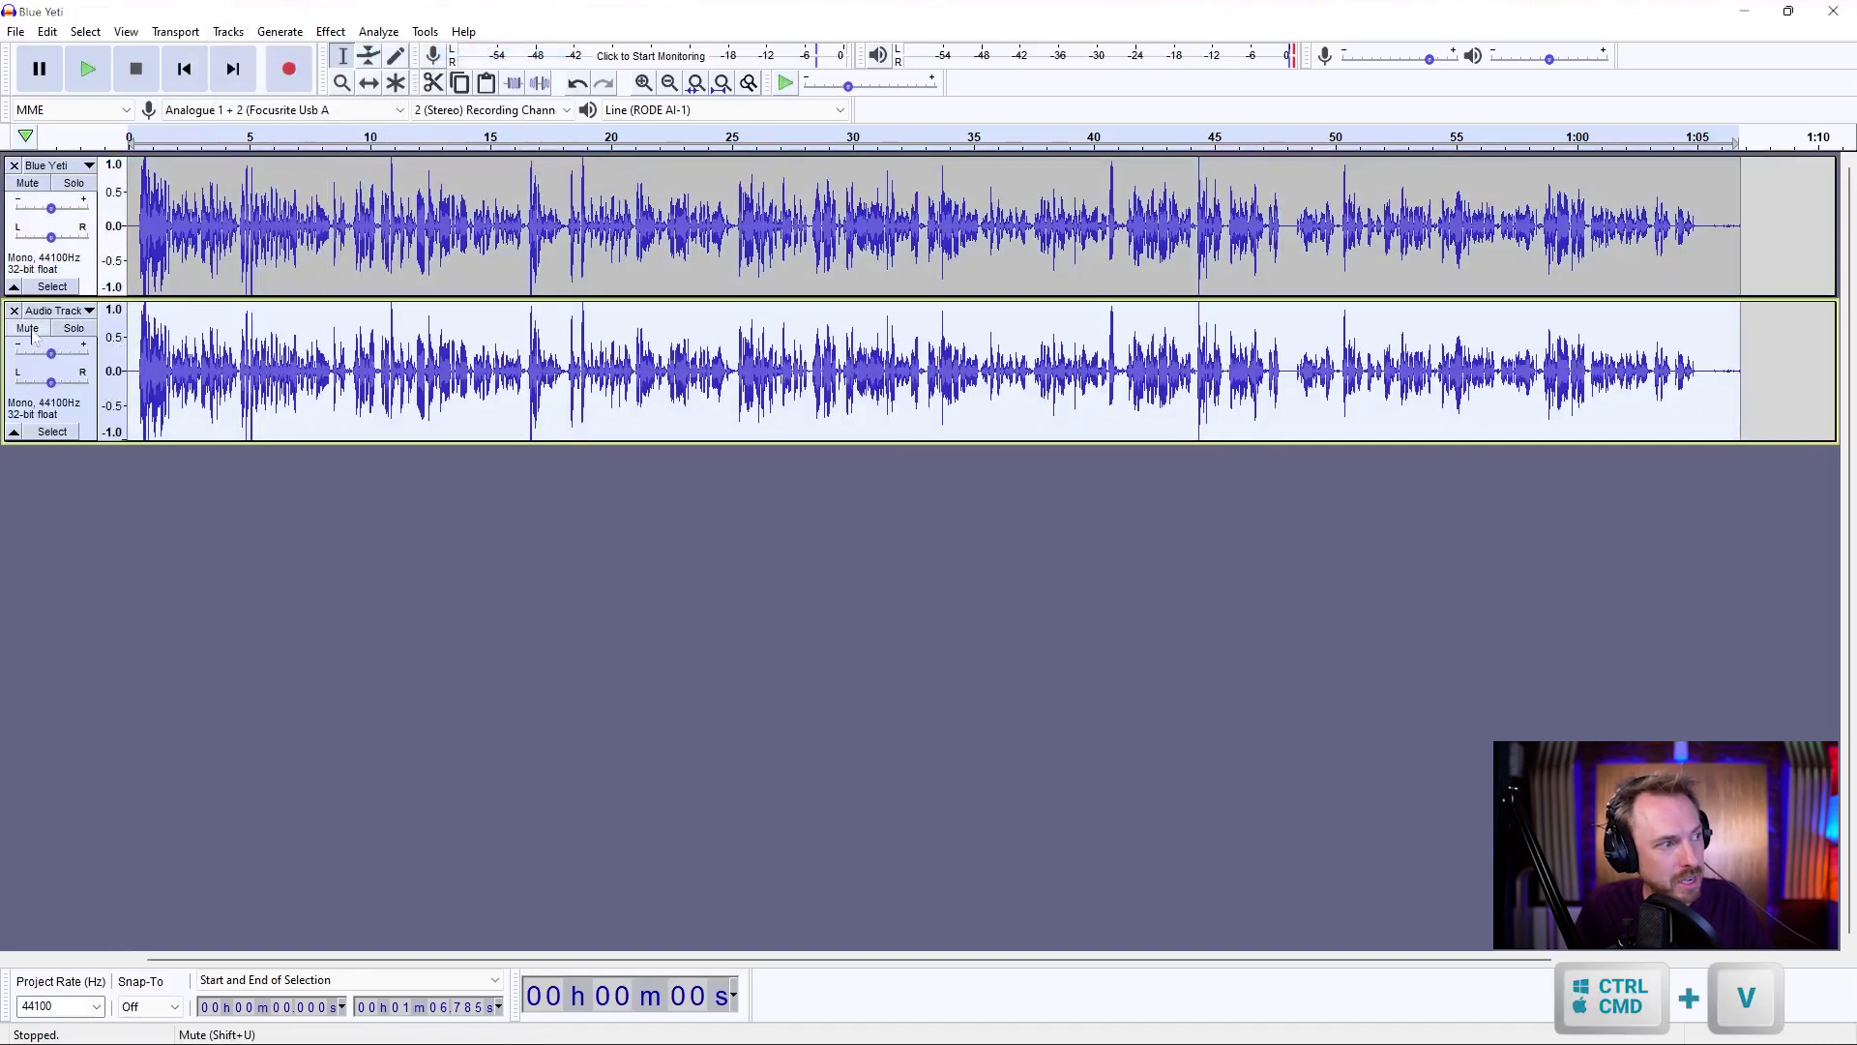
click(27, 328)
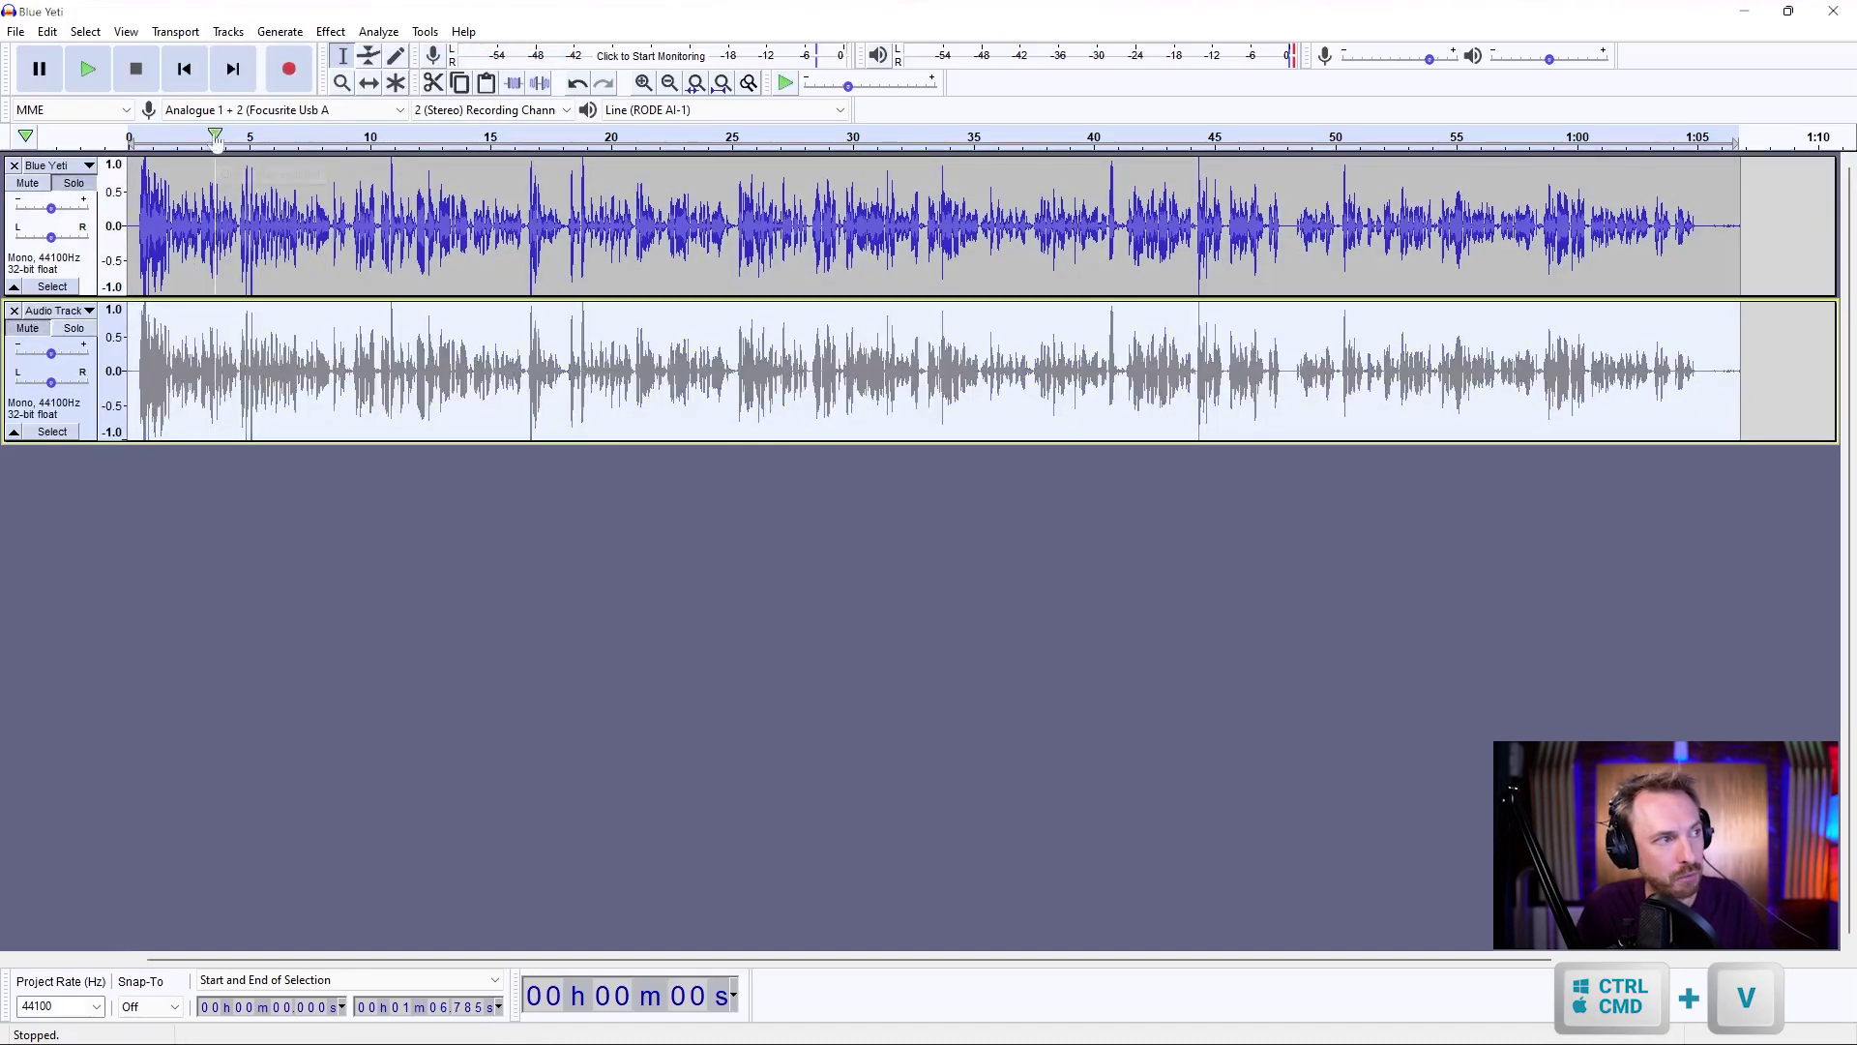
double_click(248, 176)
Step: Apply Filter Curve EQ with the saved Blue Yeti user preset to the original track
click(329, 32)
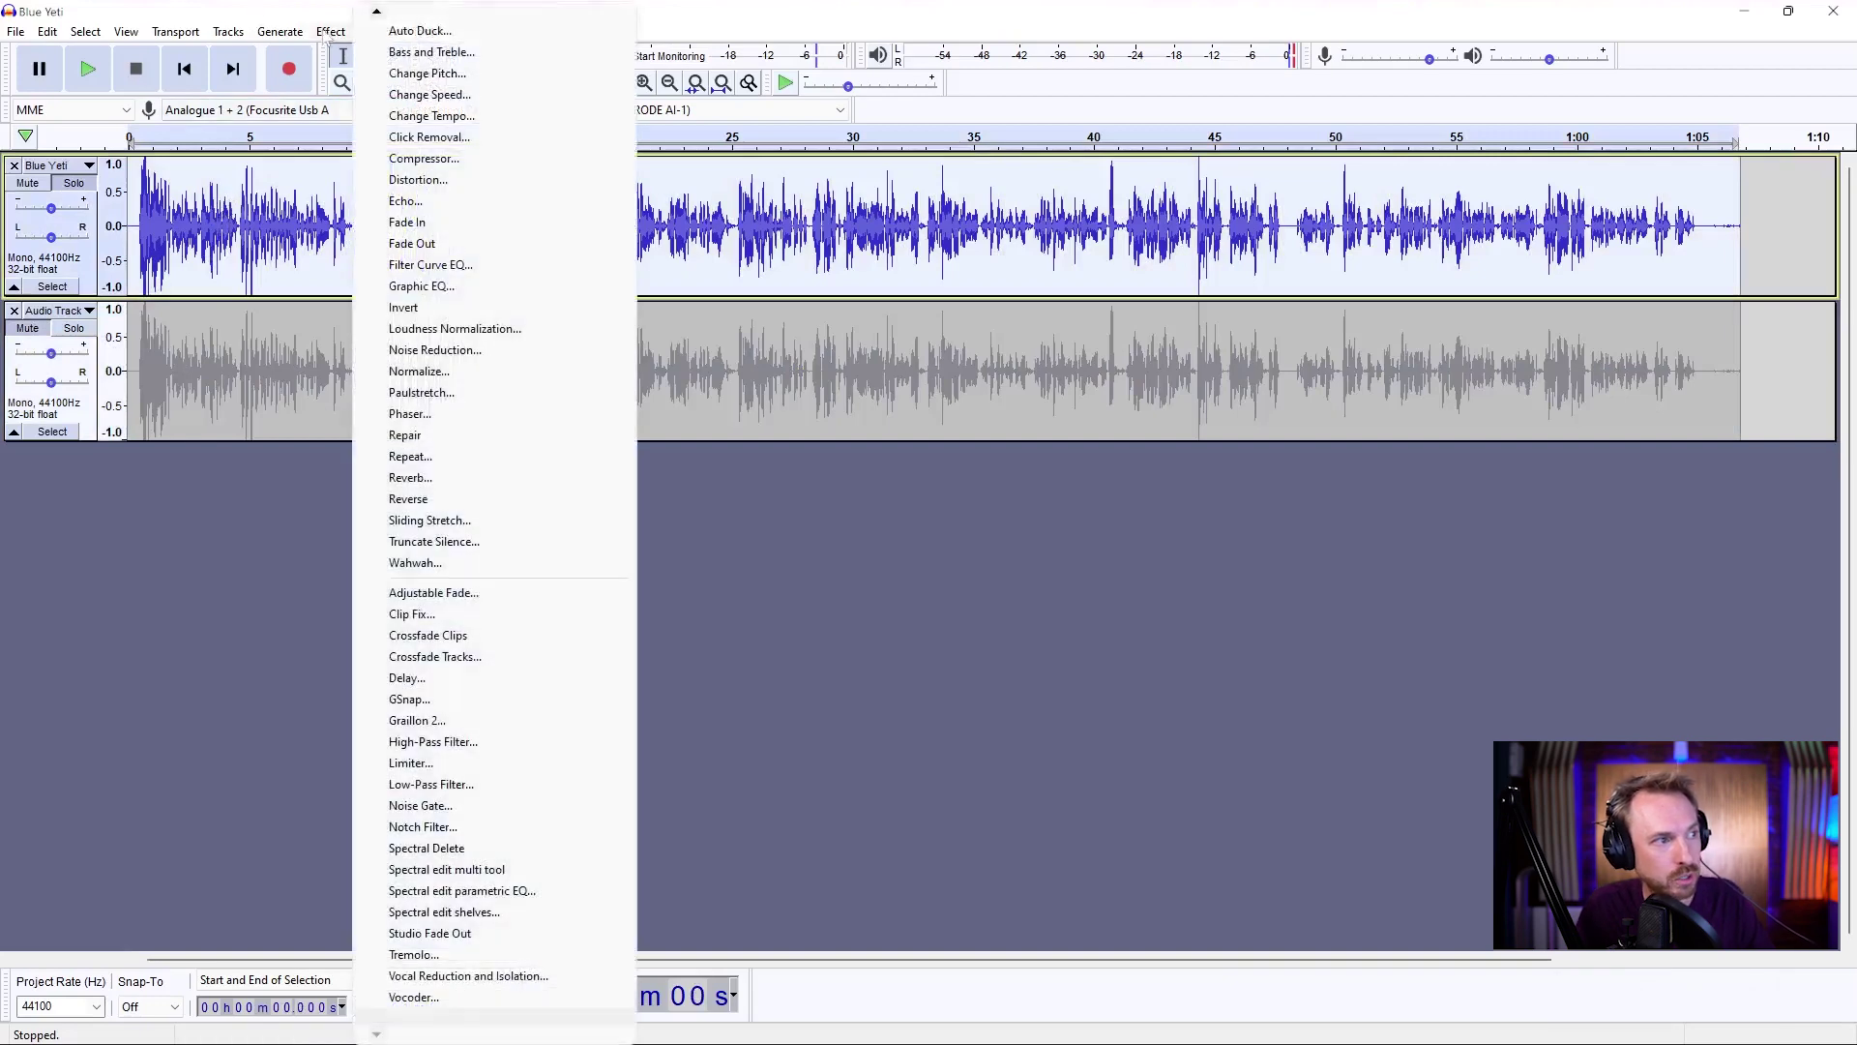
click(579, 350)
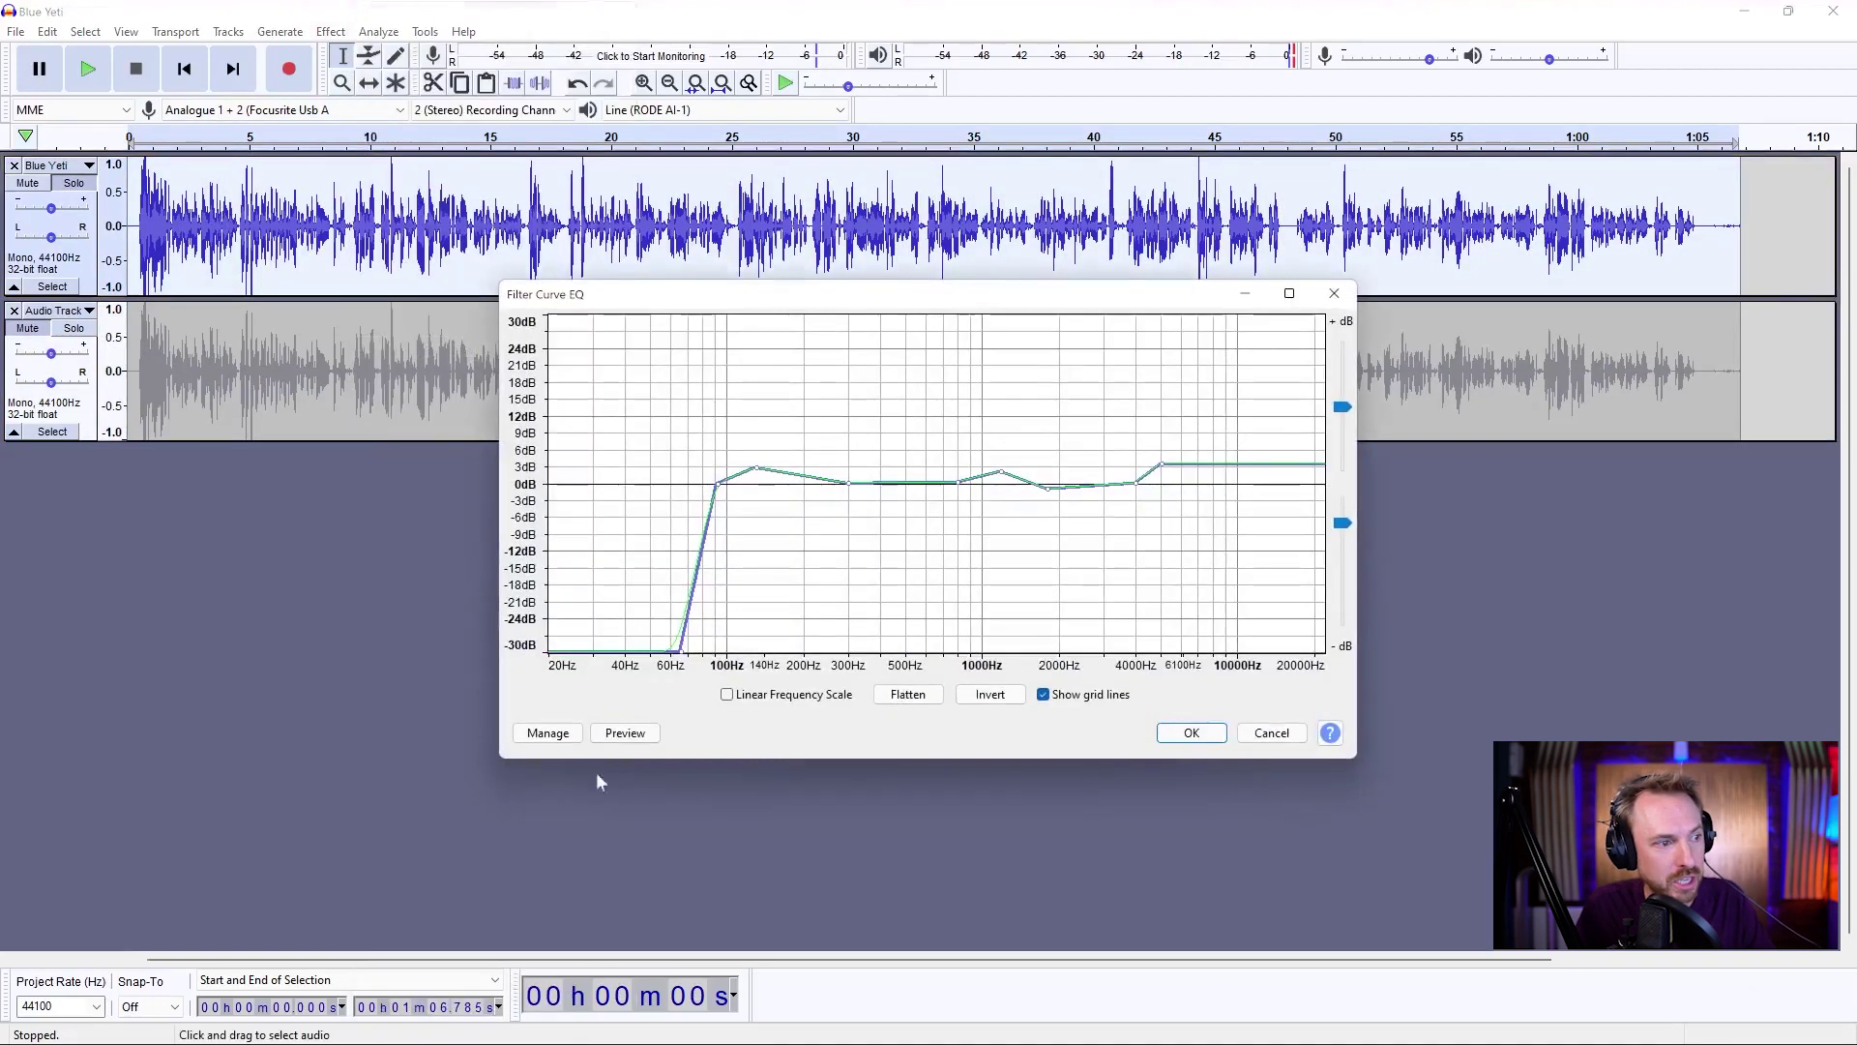
click(551, 737)
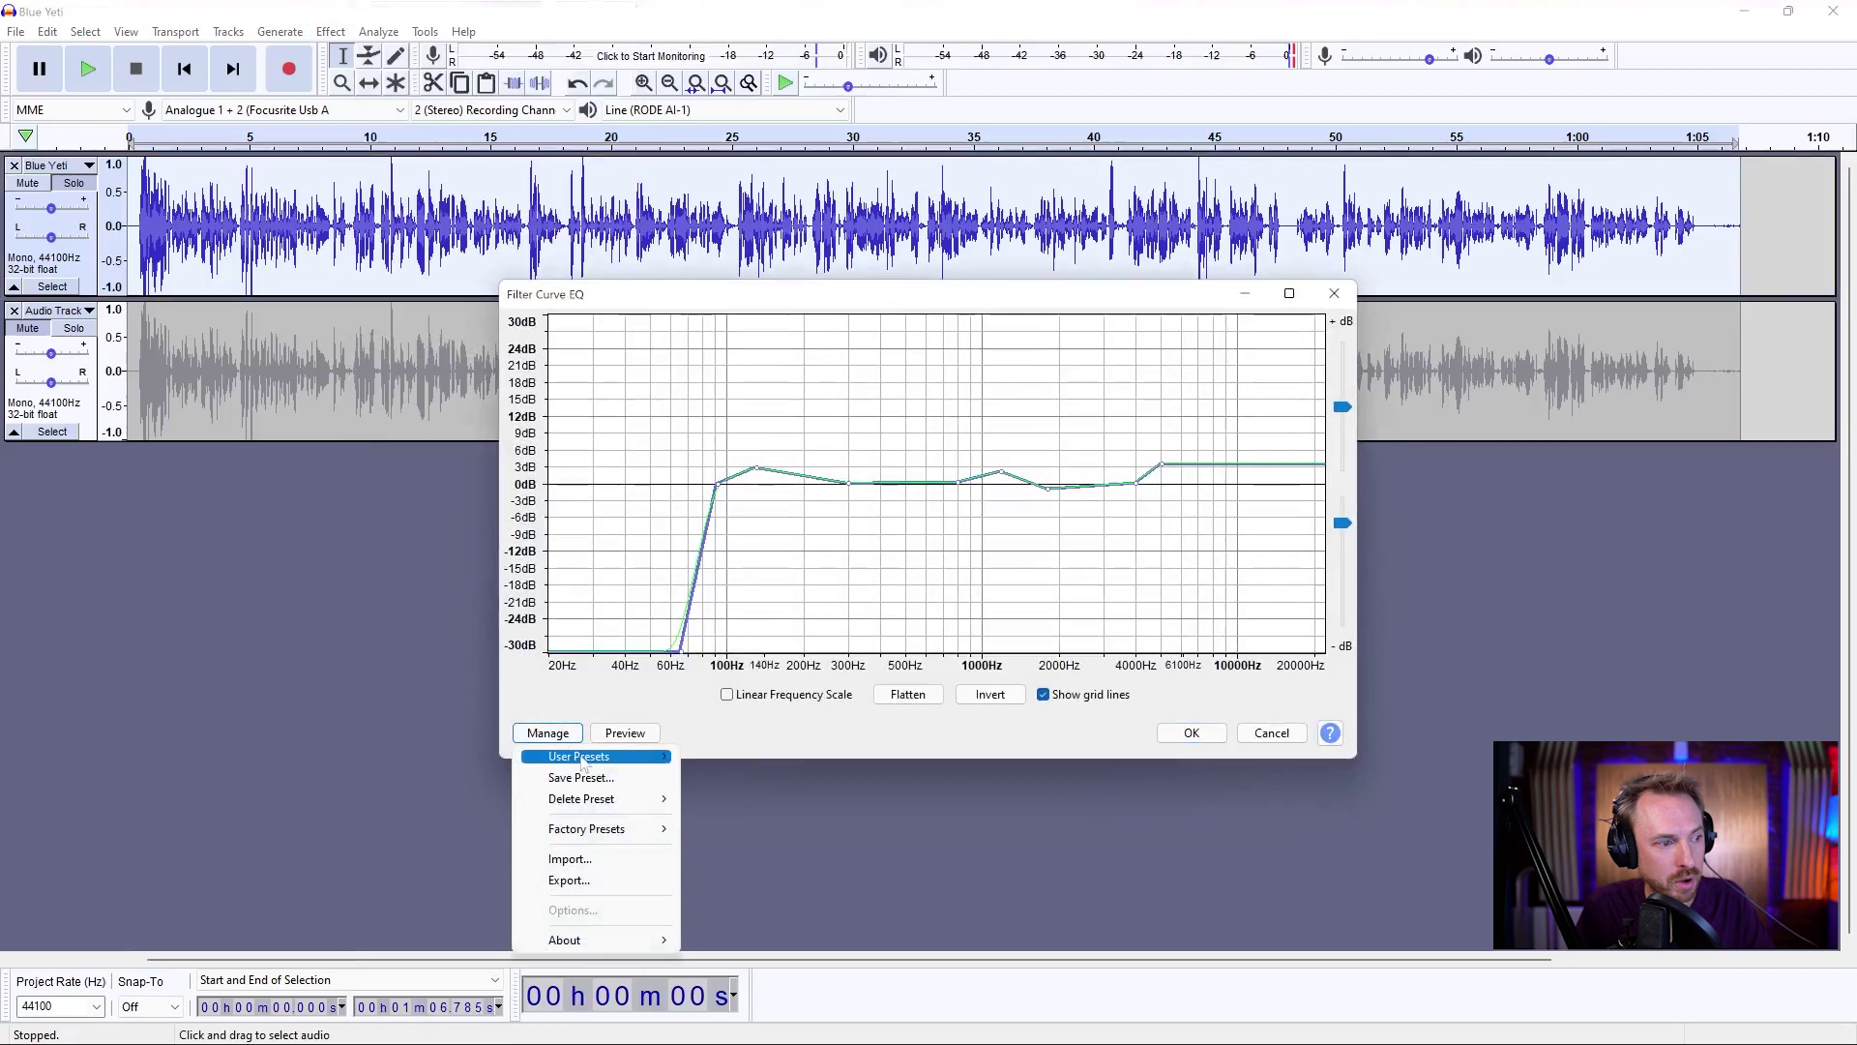
mouse_move(584, 761)
click(732, 756)
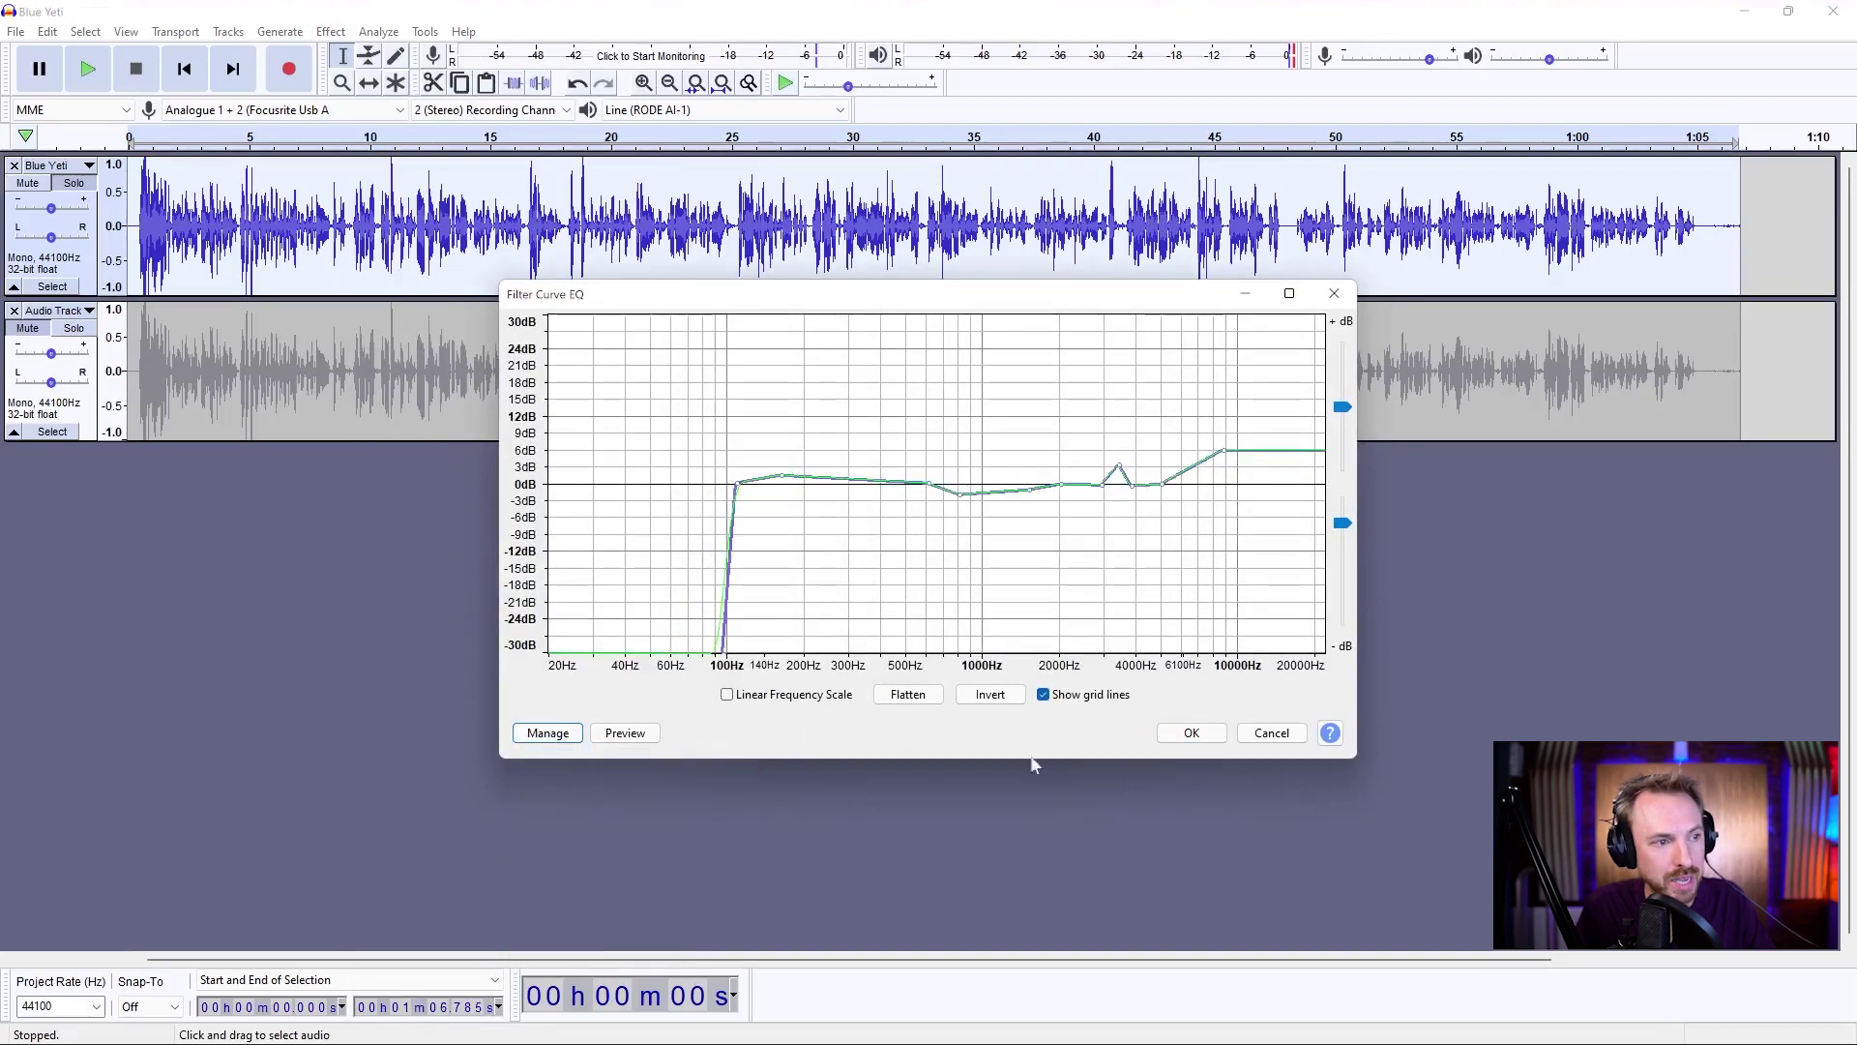
click(1191, 734)
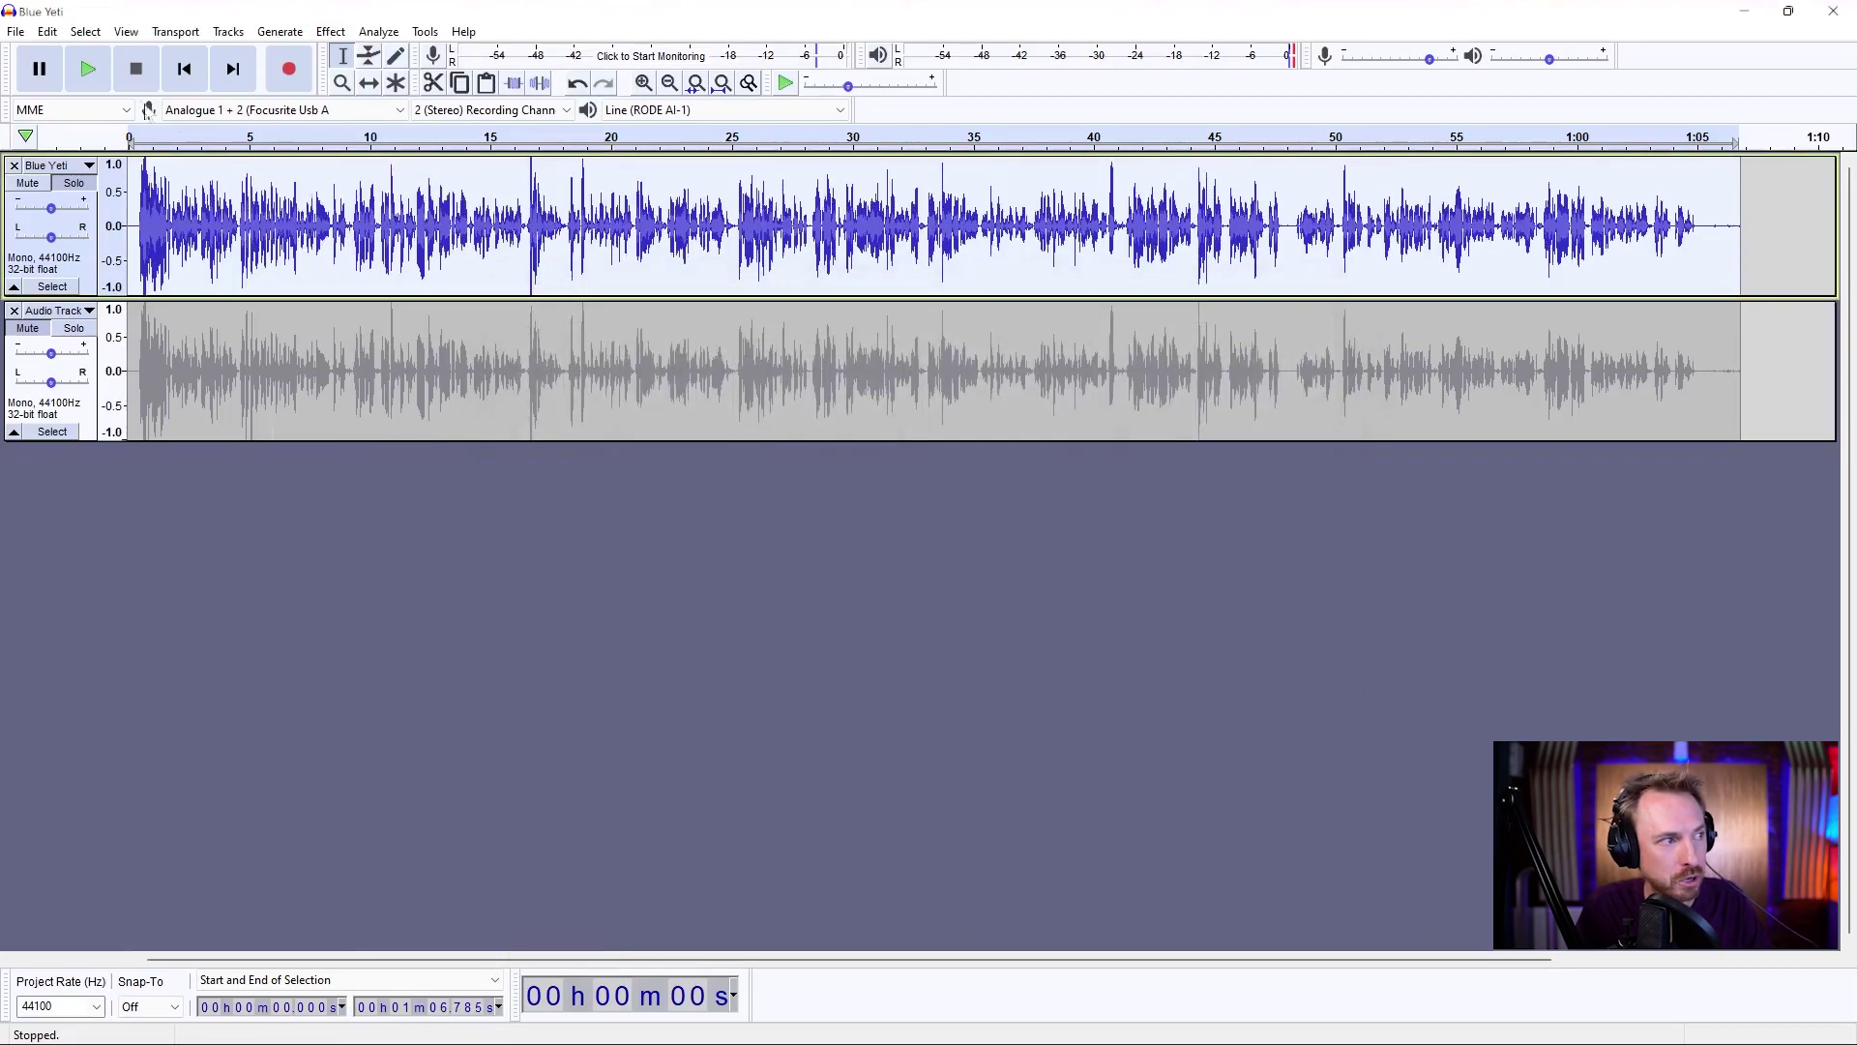
Step: Compare playback by soloing the unprocessed copy, then the EQ'd Blue Yeti track
key(space)
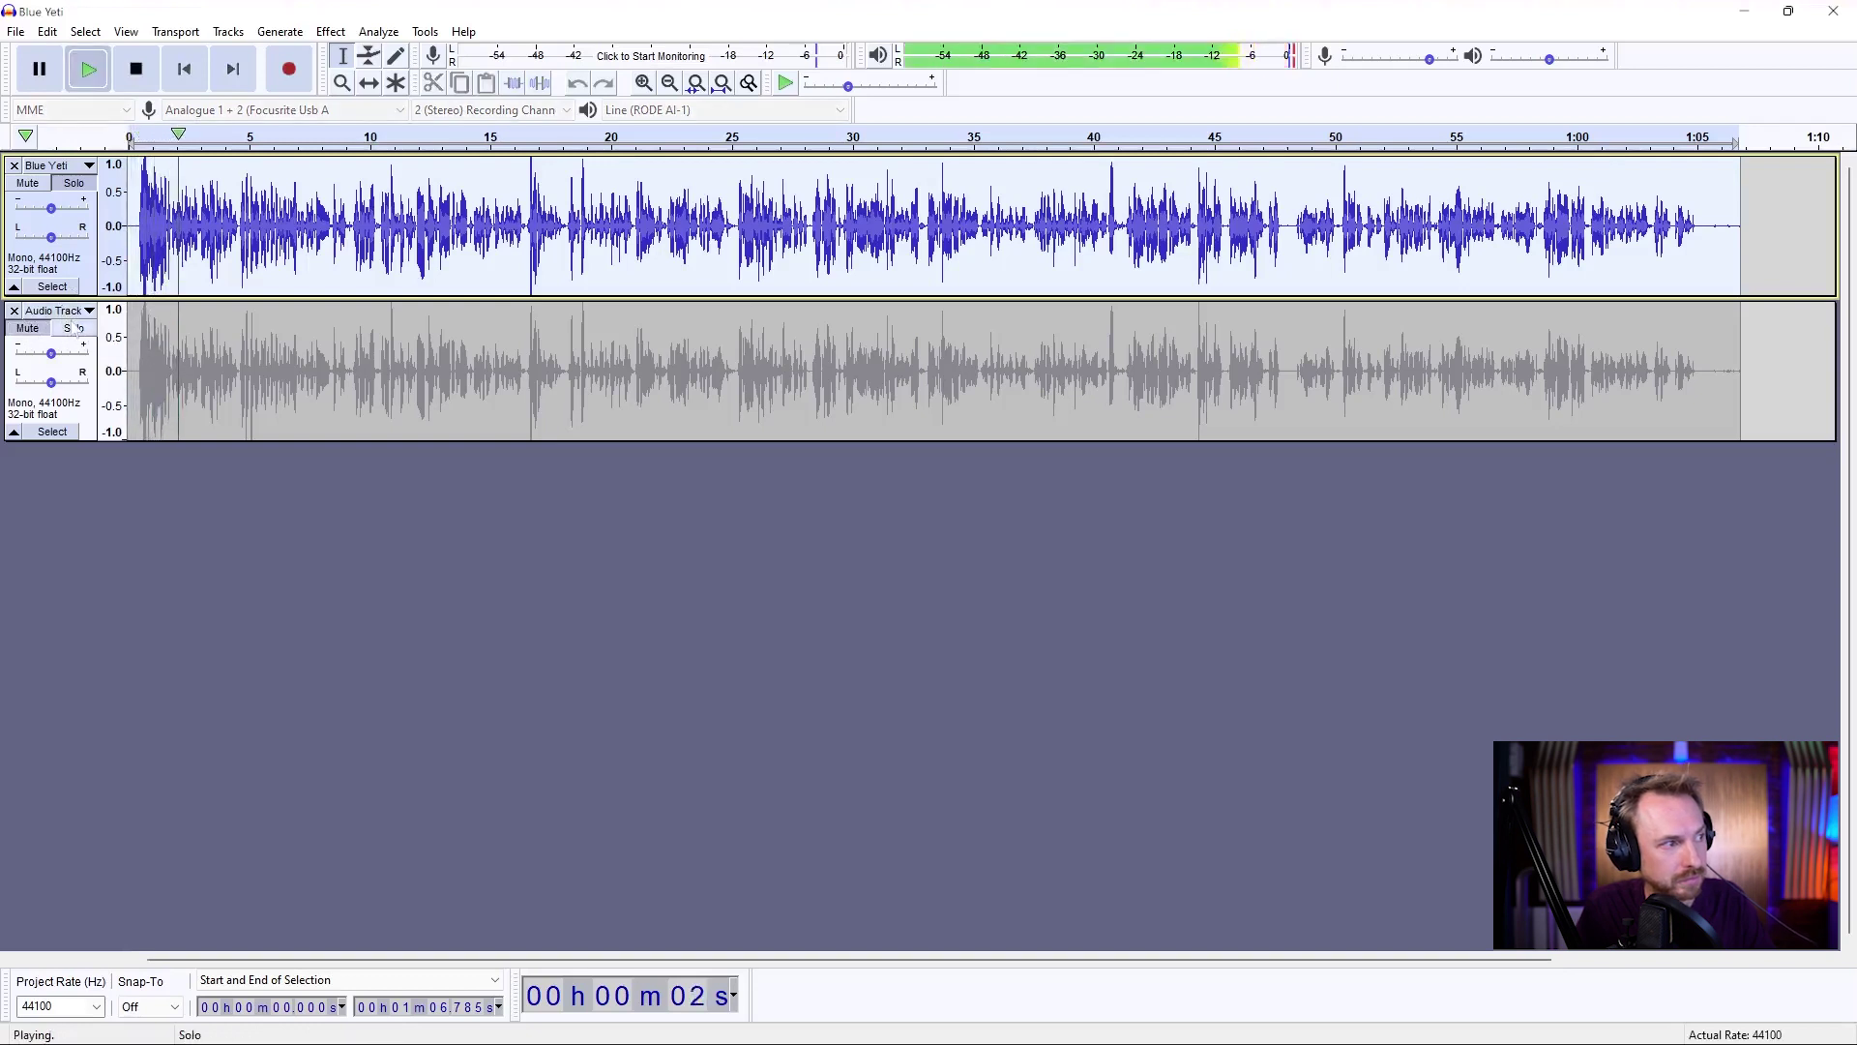
click(72, 329)
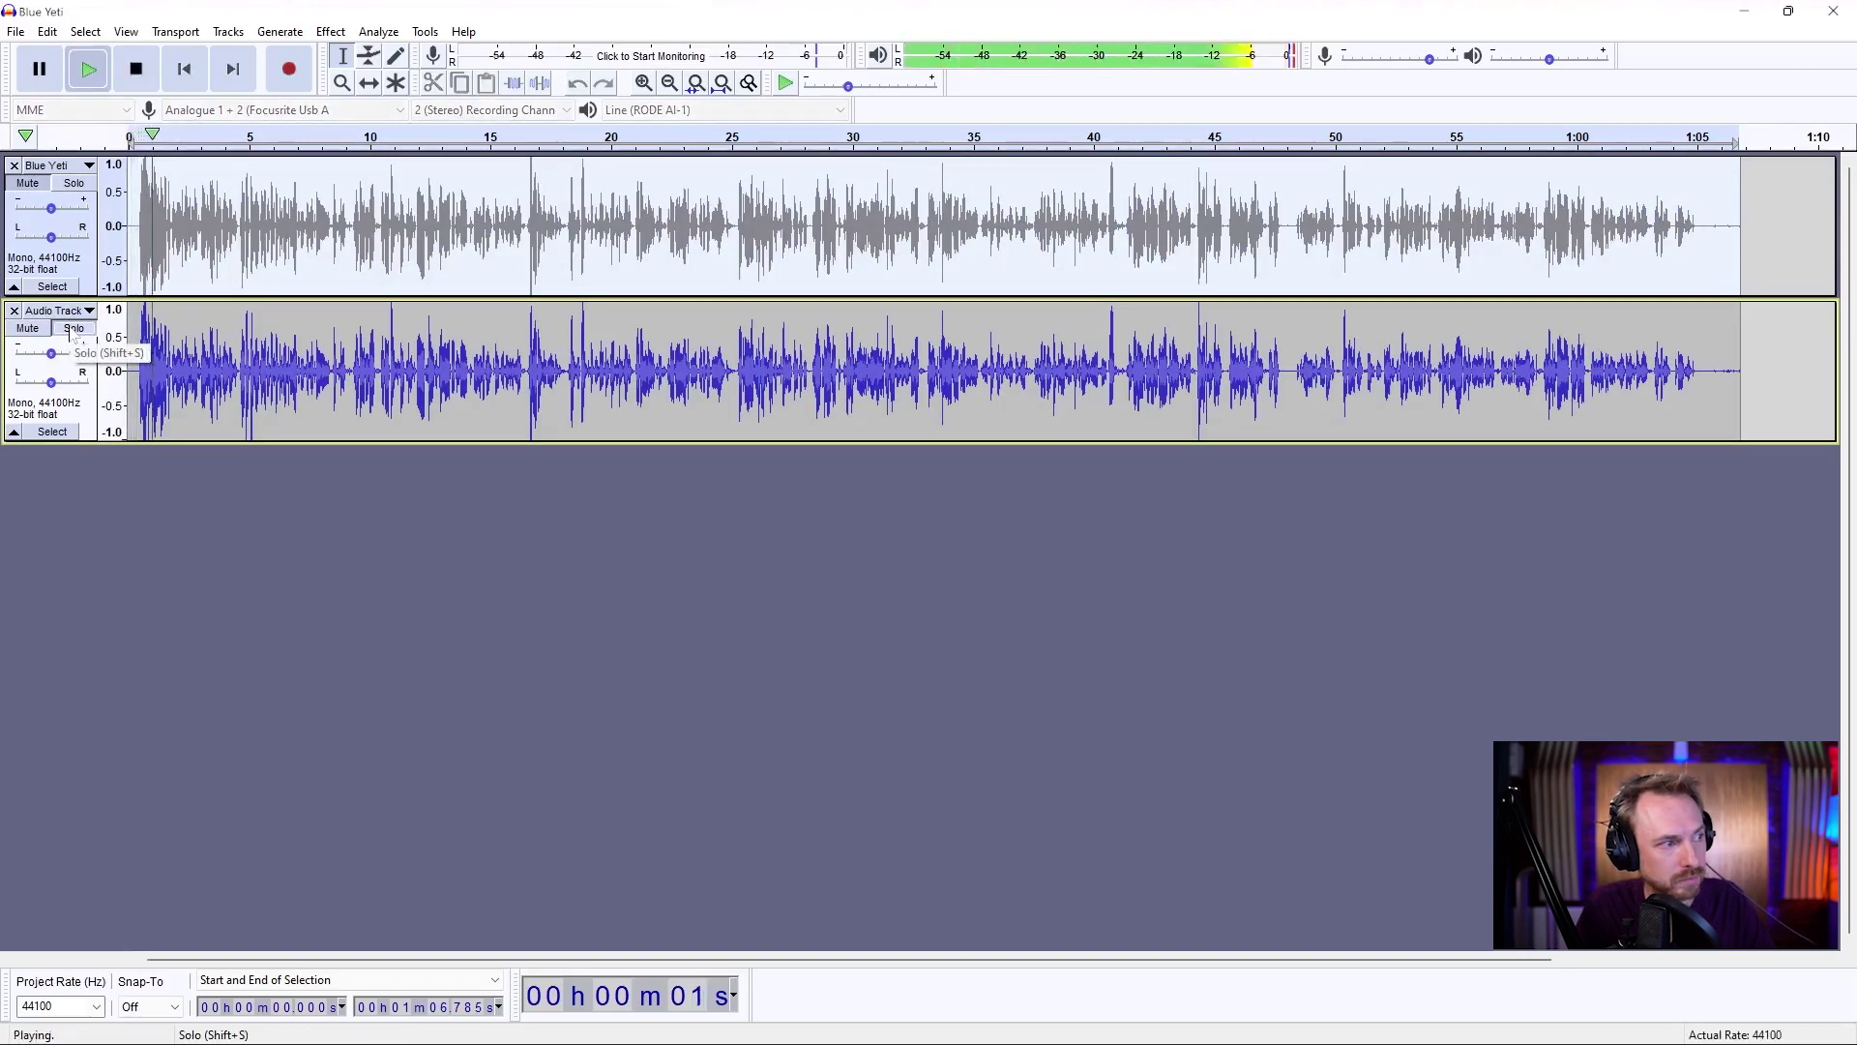
key(space)
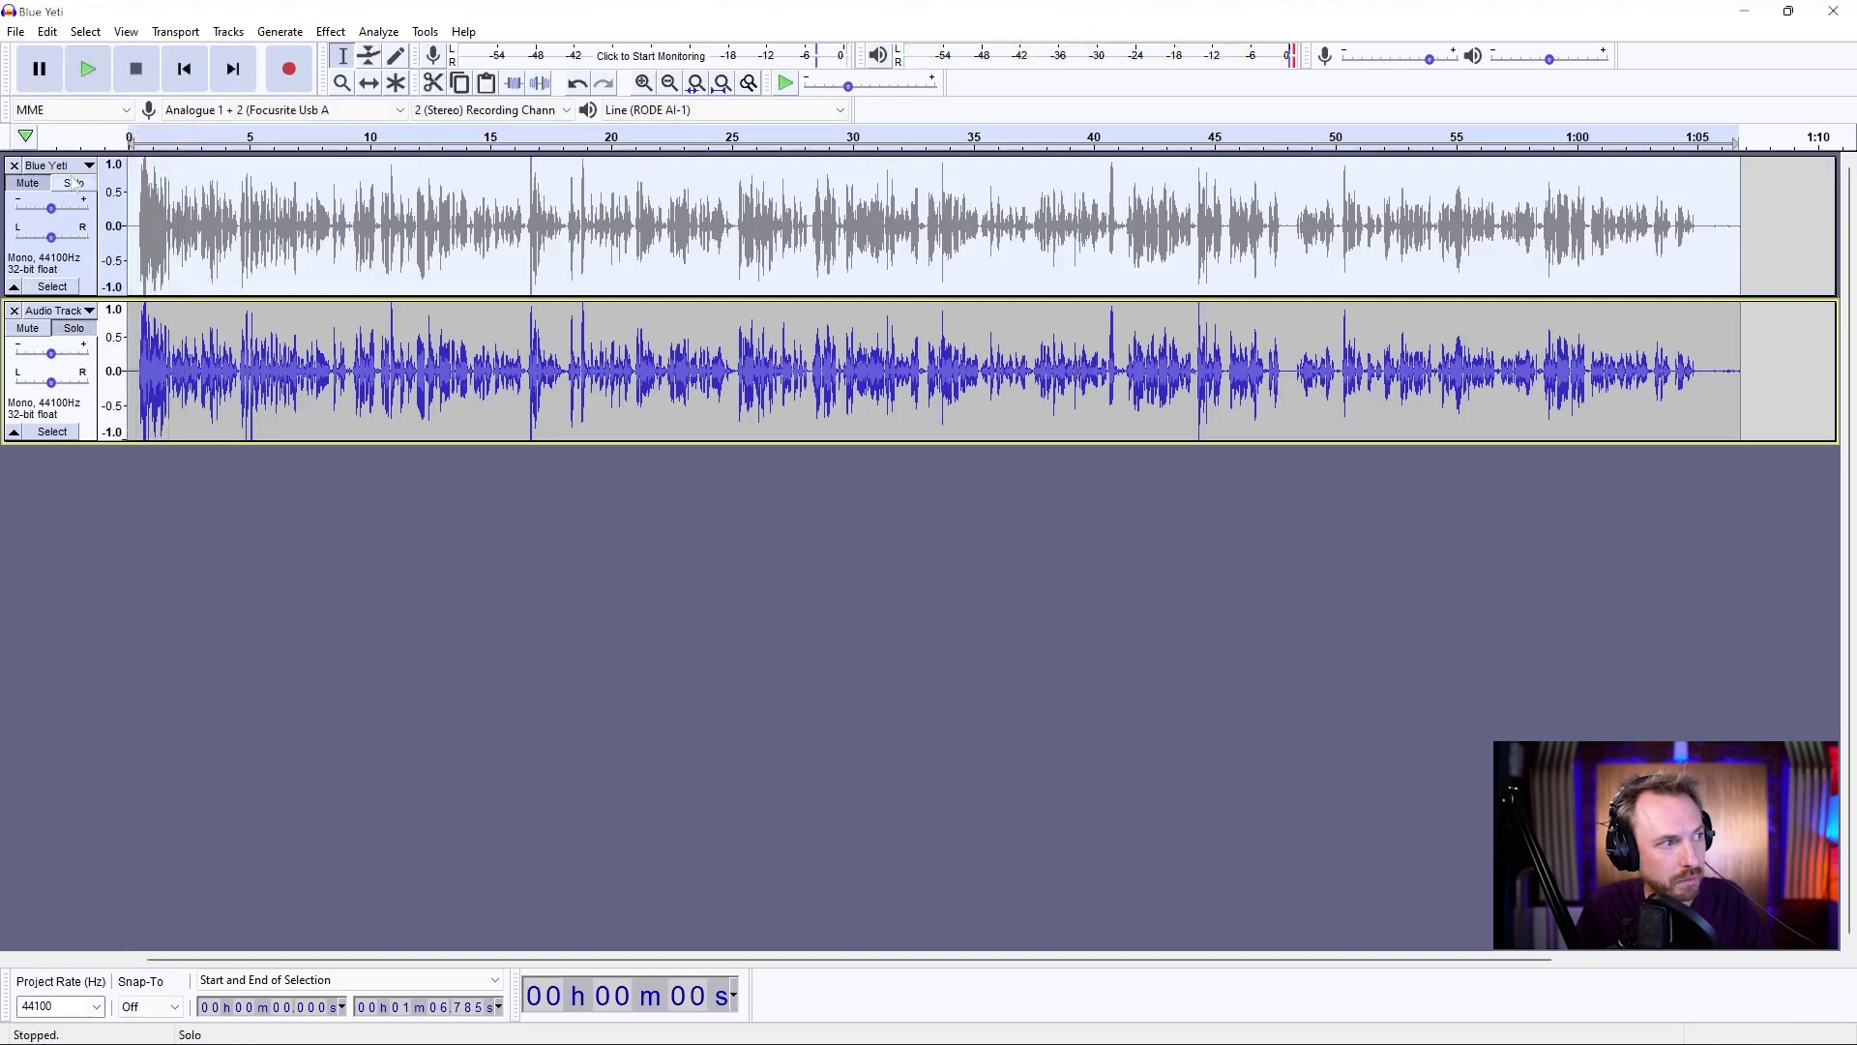
click(73, 184)
key(space)
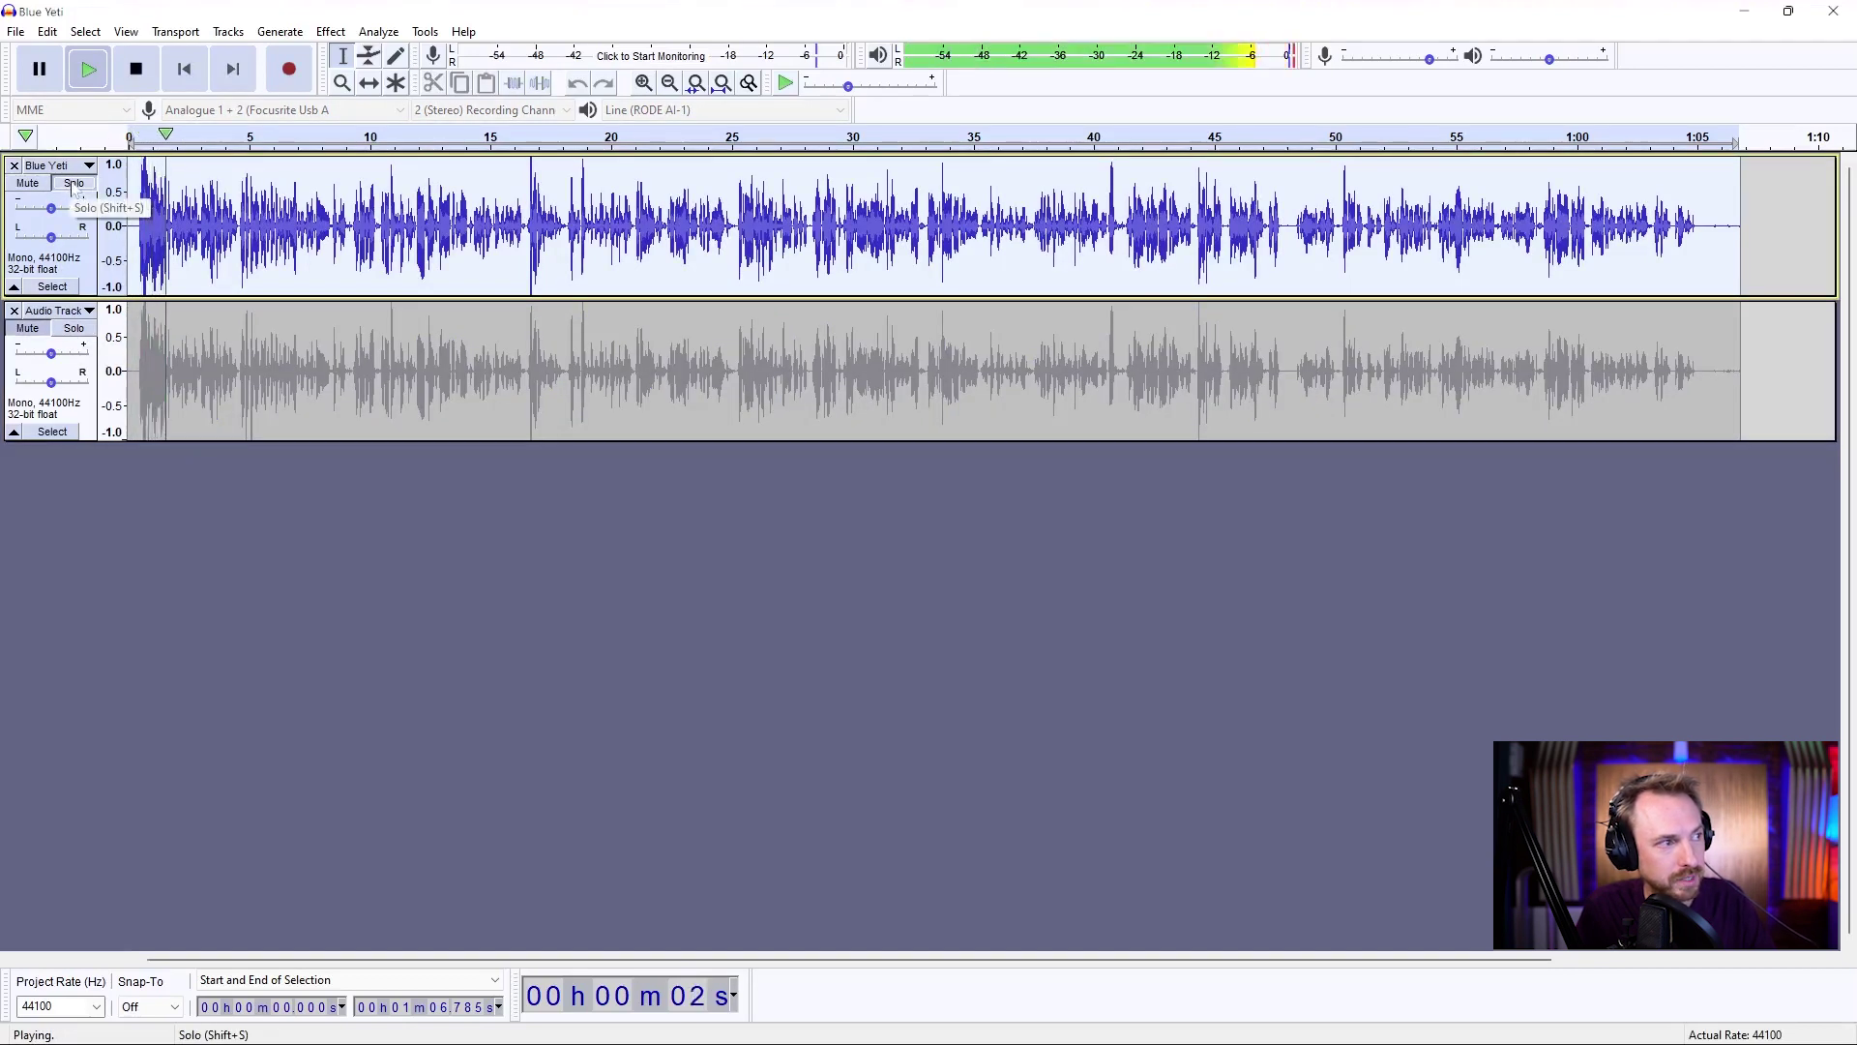
key(space)
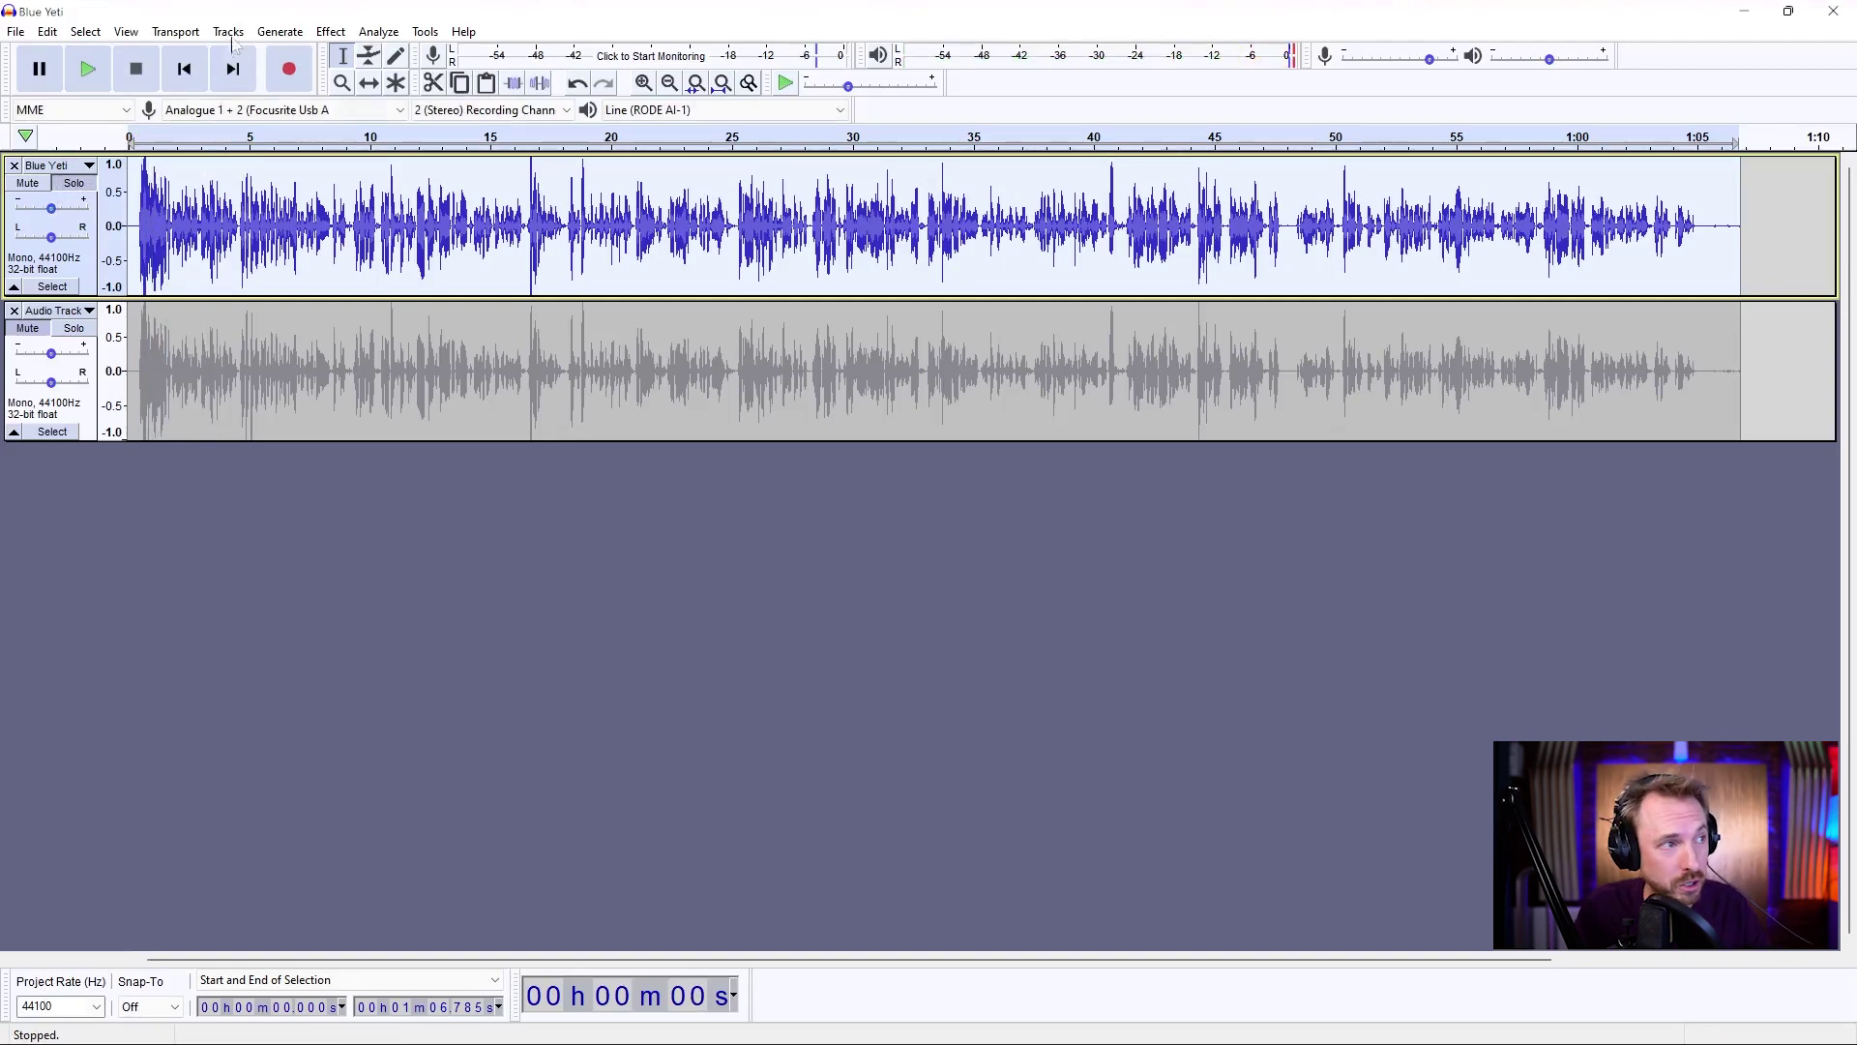
Step: Apply the Compressor to Blue Yeti at a 2.5:1 ratio with a -20 dB threshold
click(329, 31)
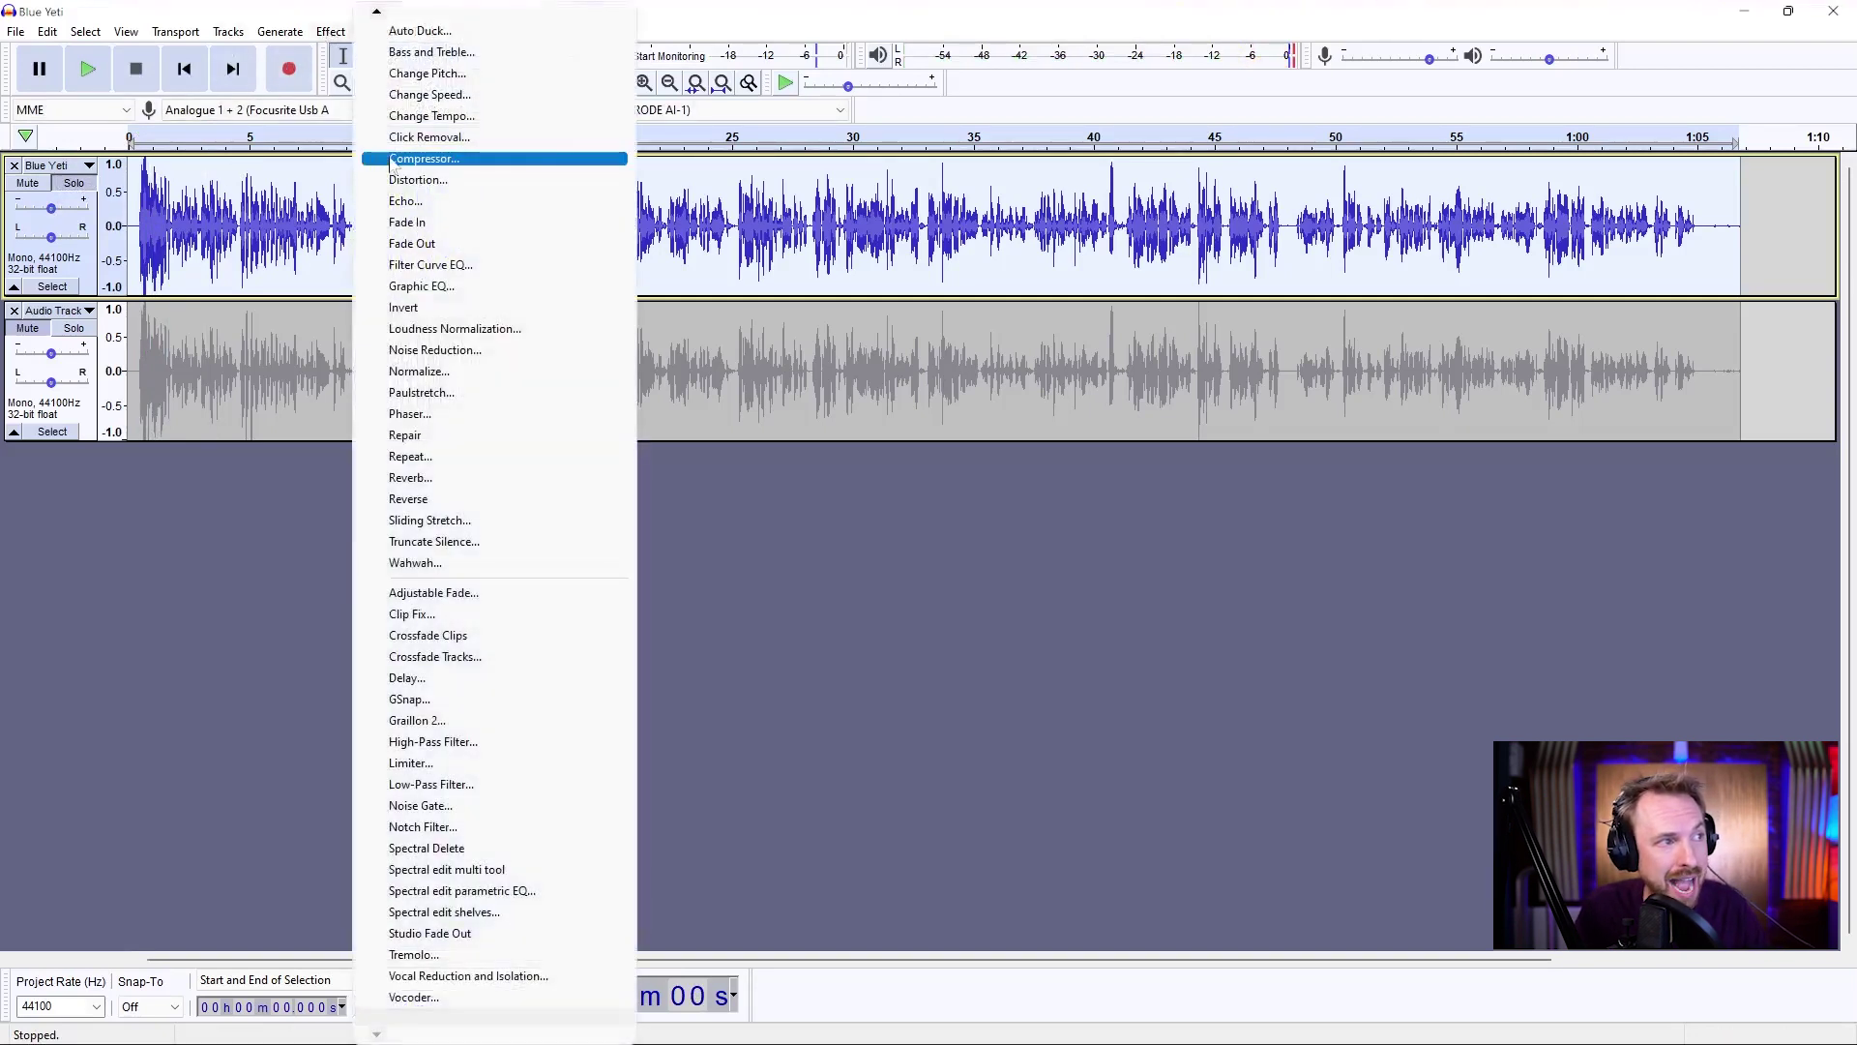
click(422, 158)
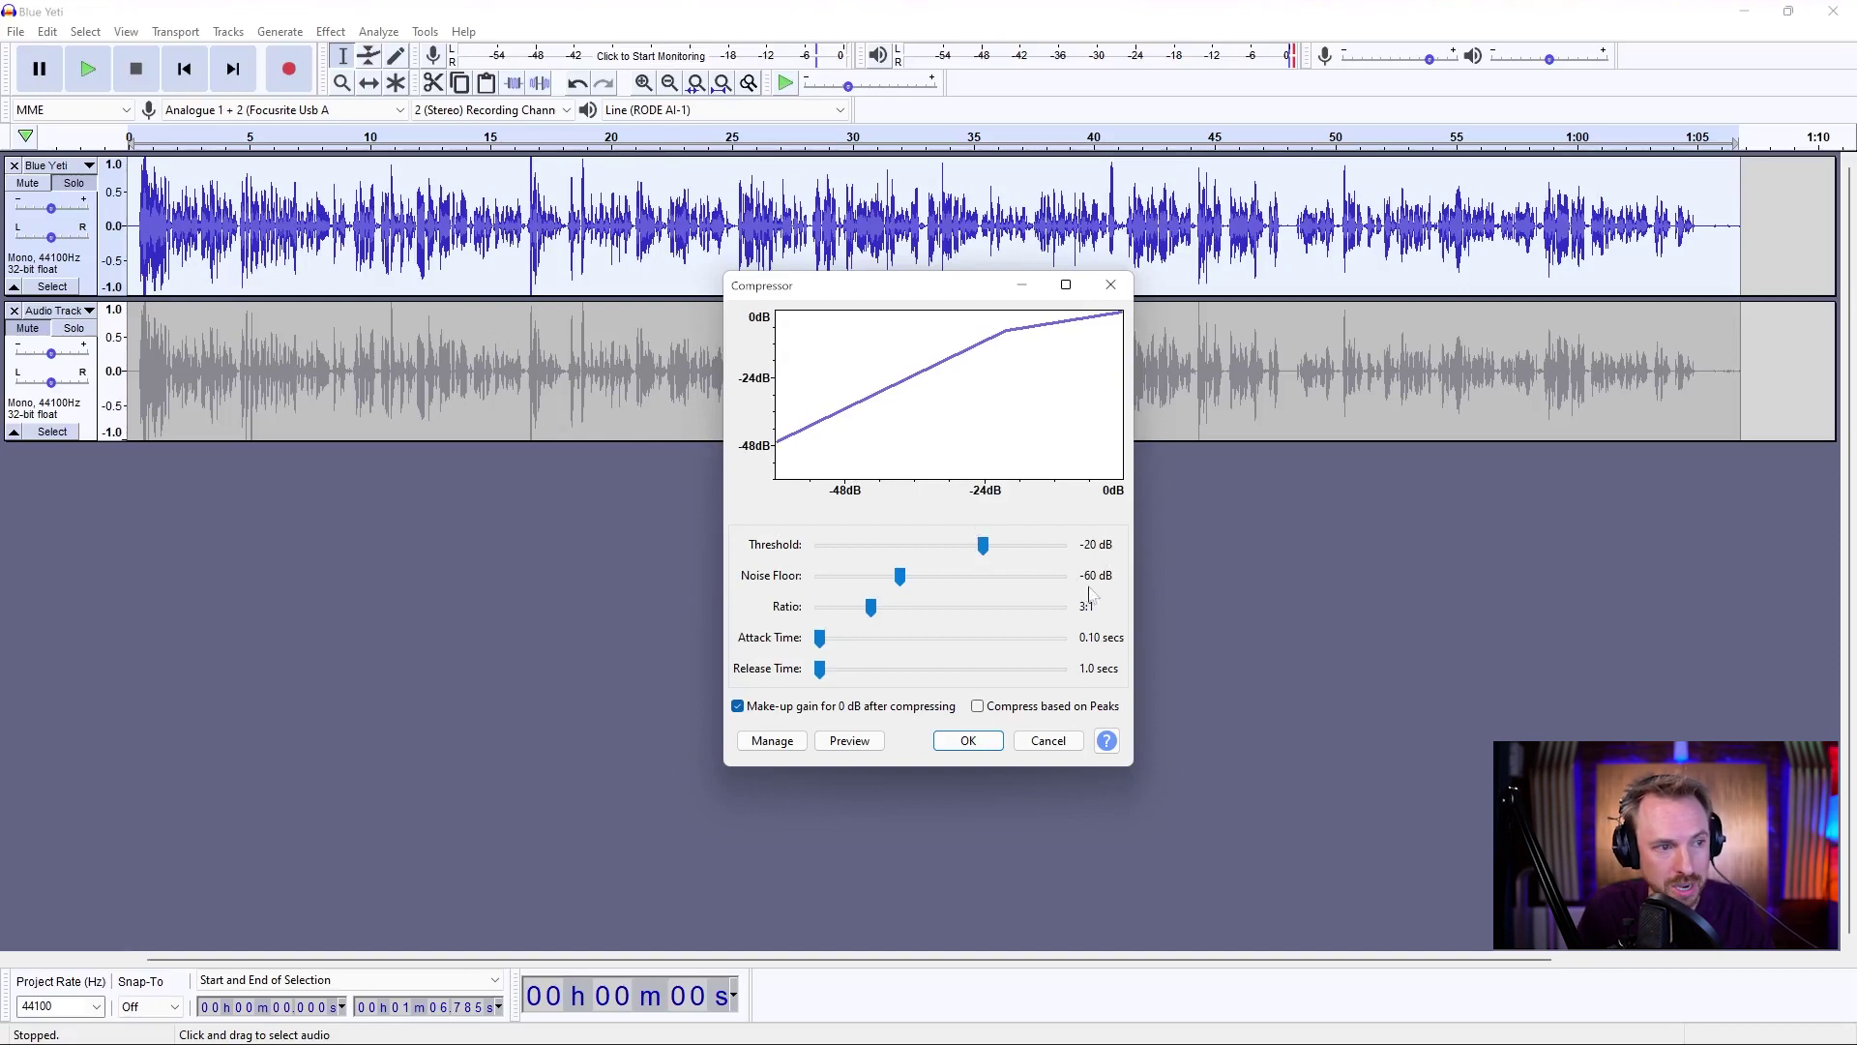
drag(873, 612, 862, 619)
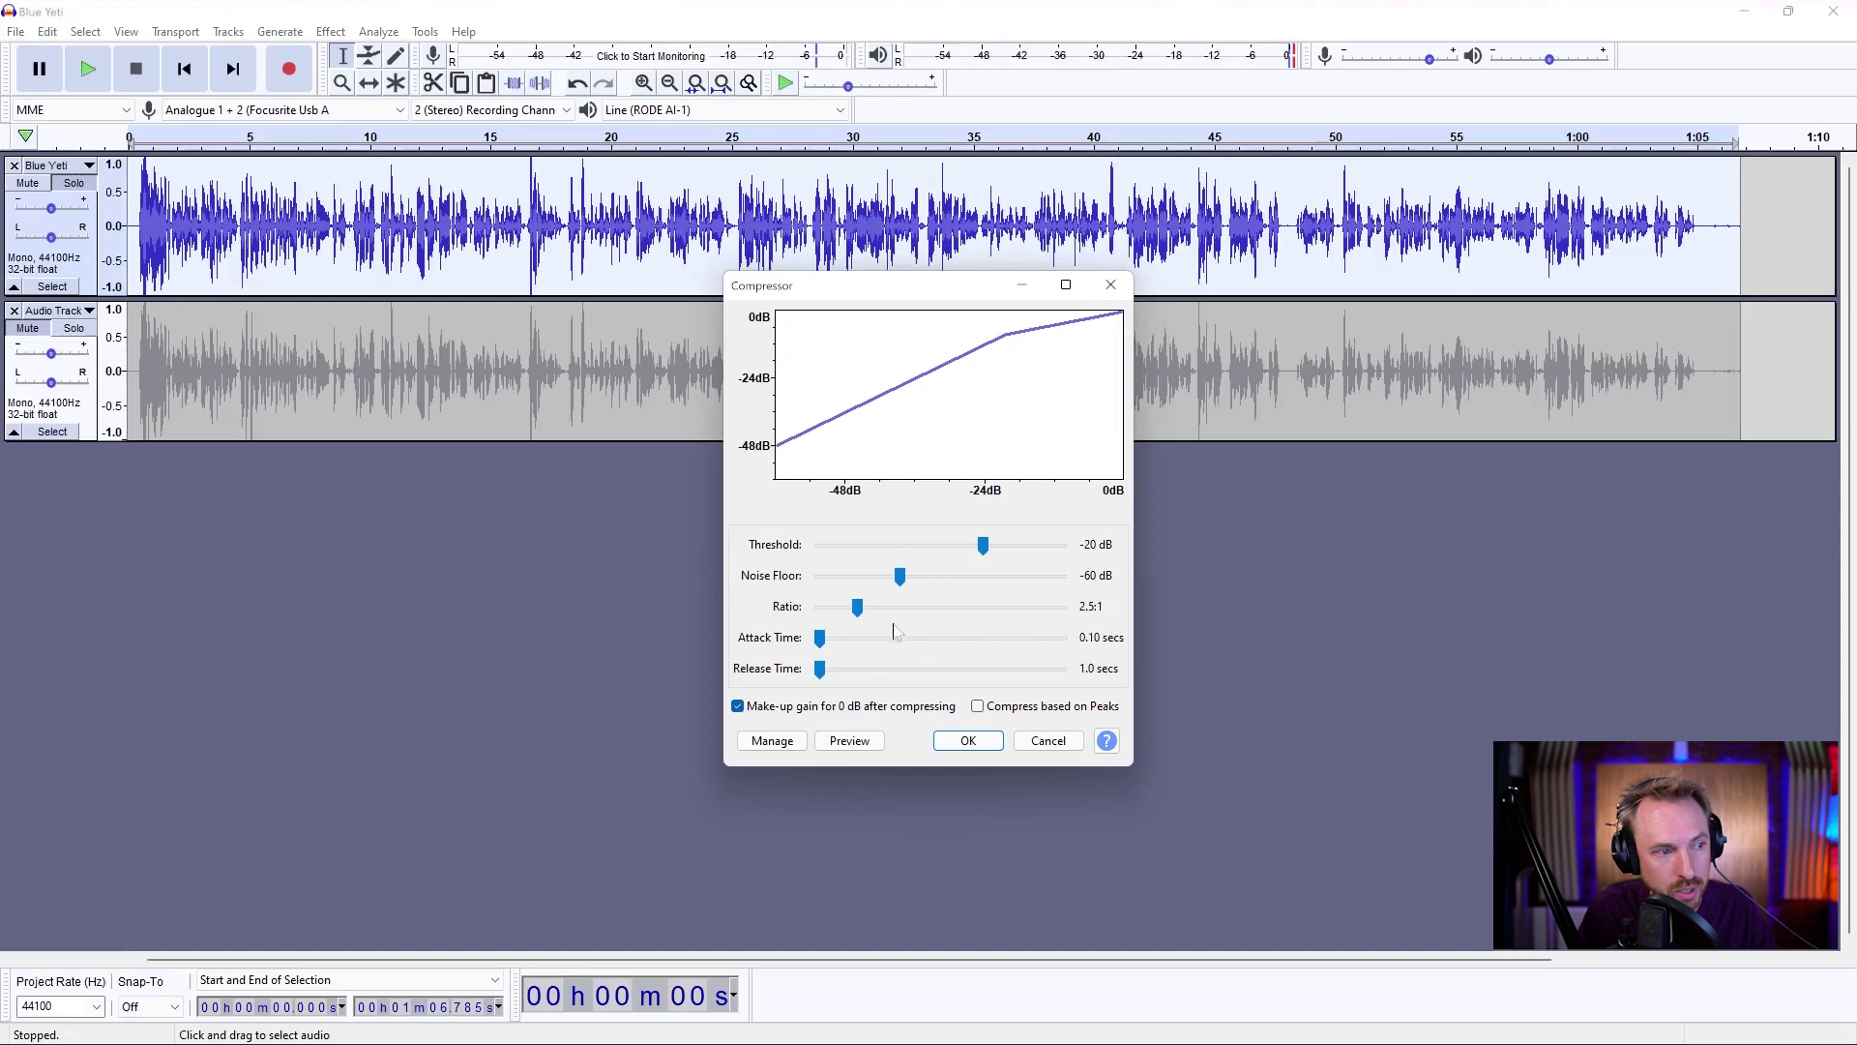
click(963, 743)
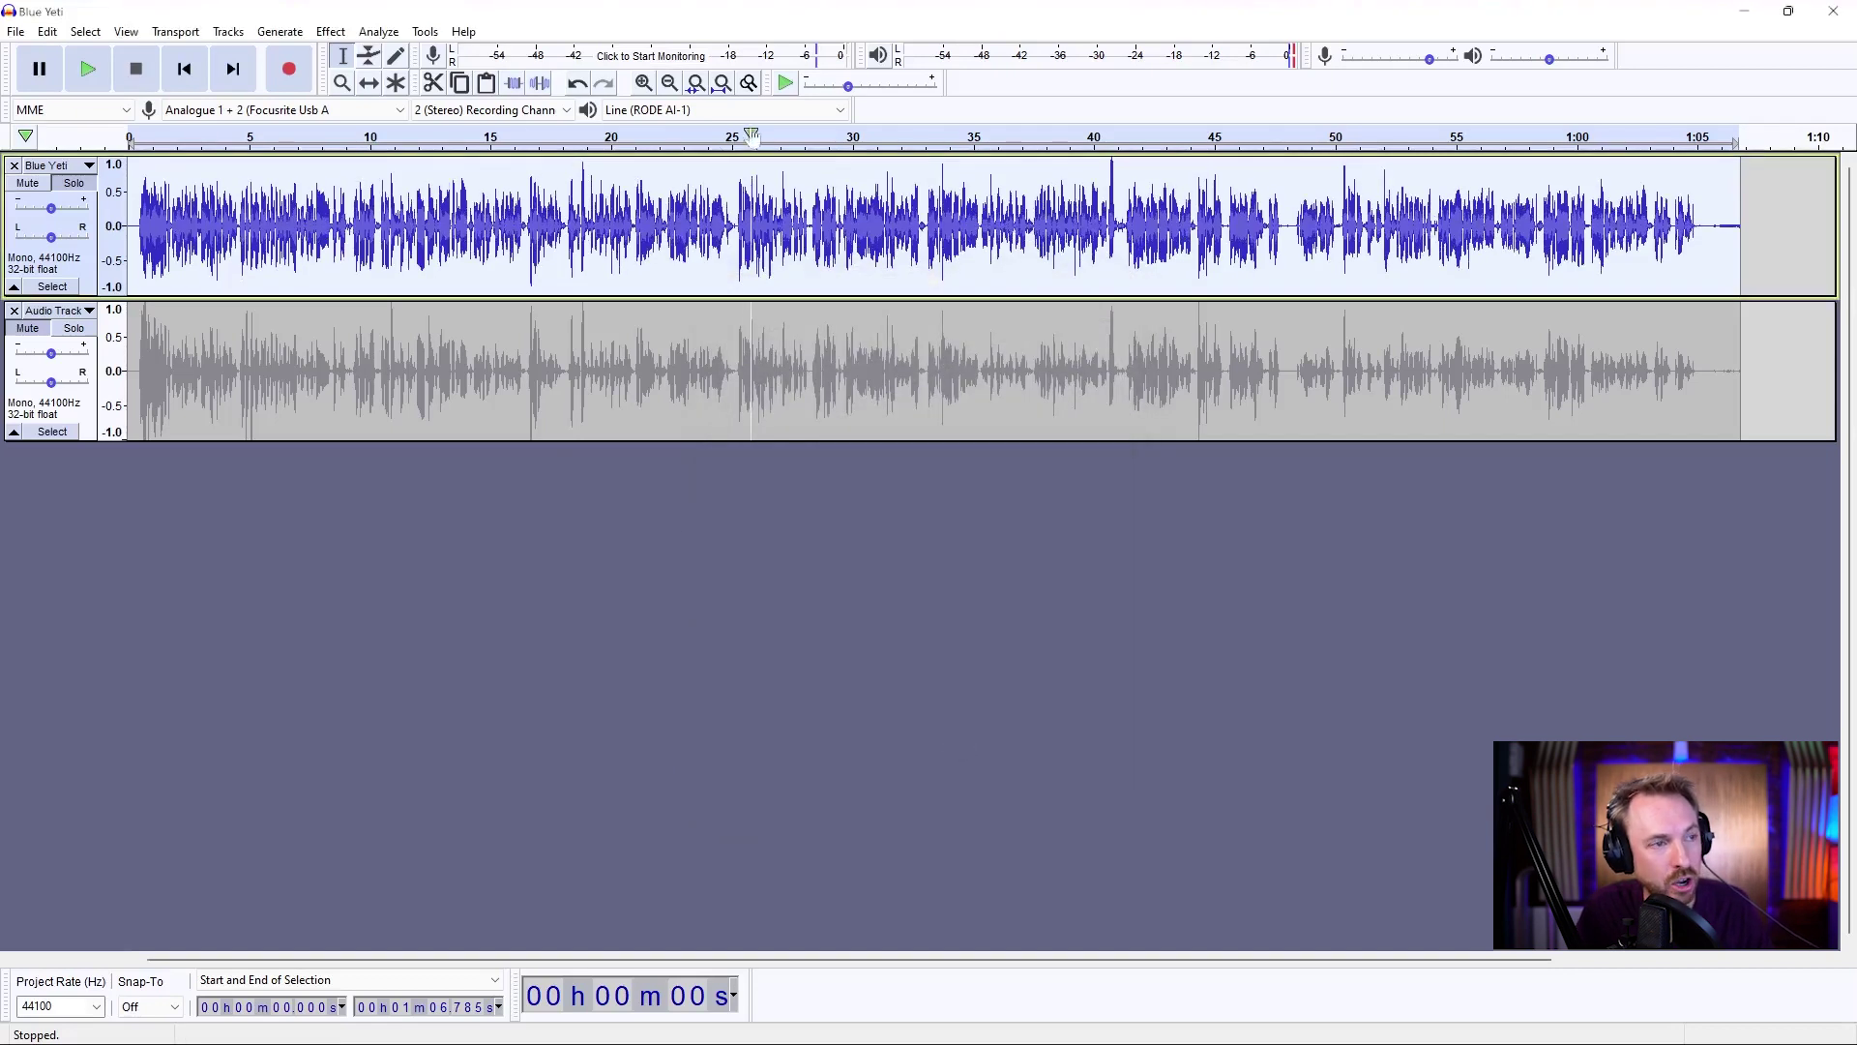
click(81, 333)
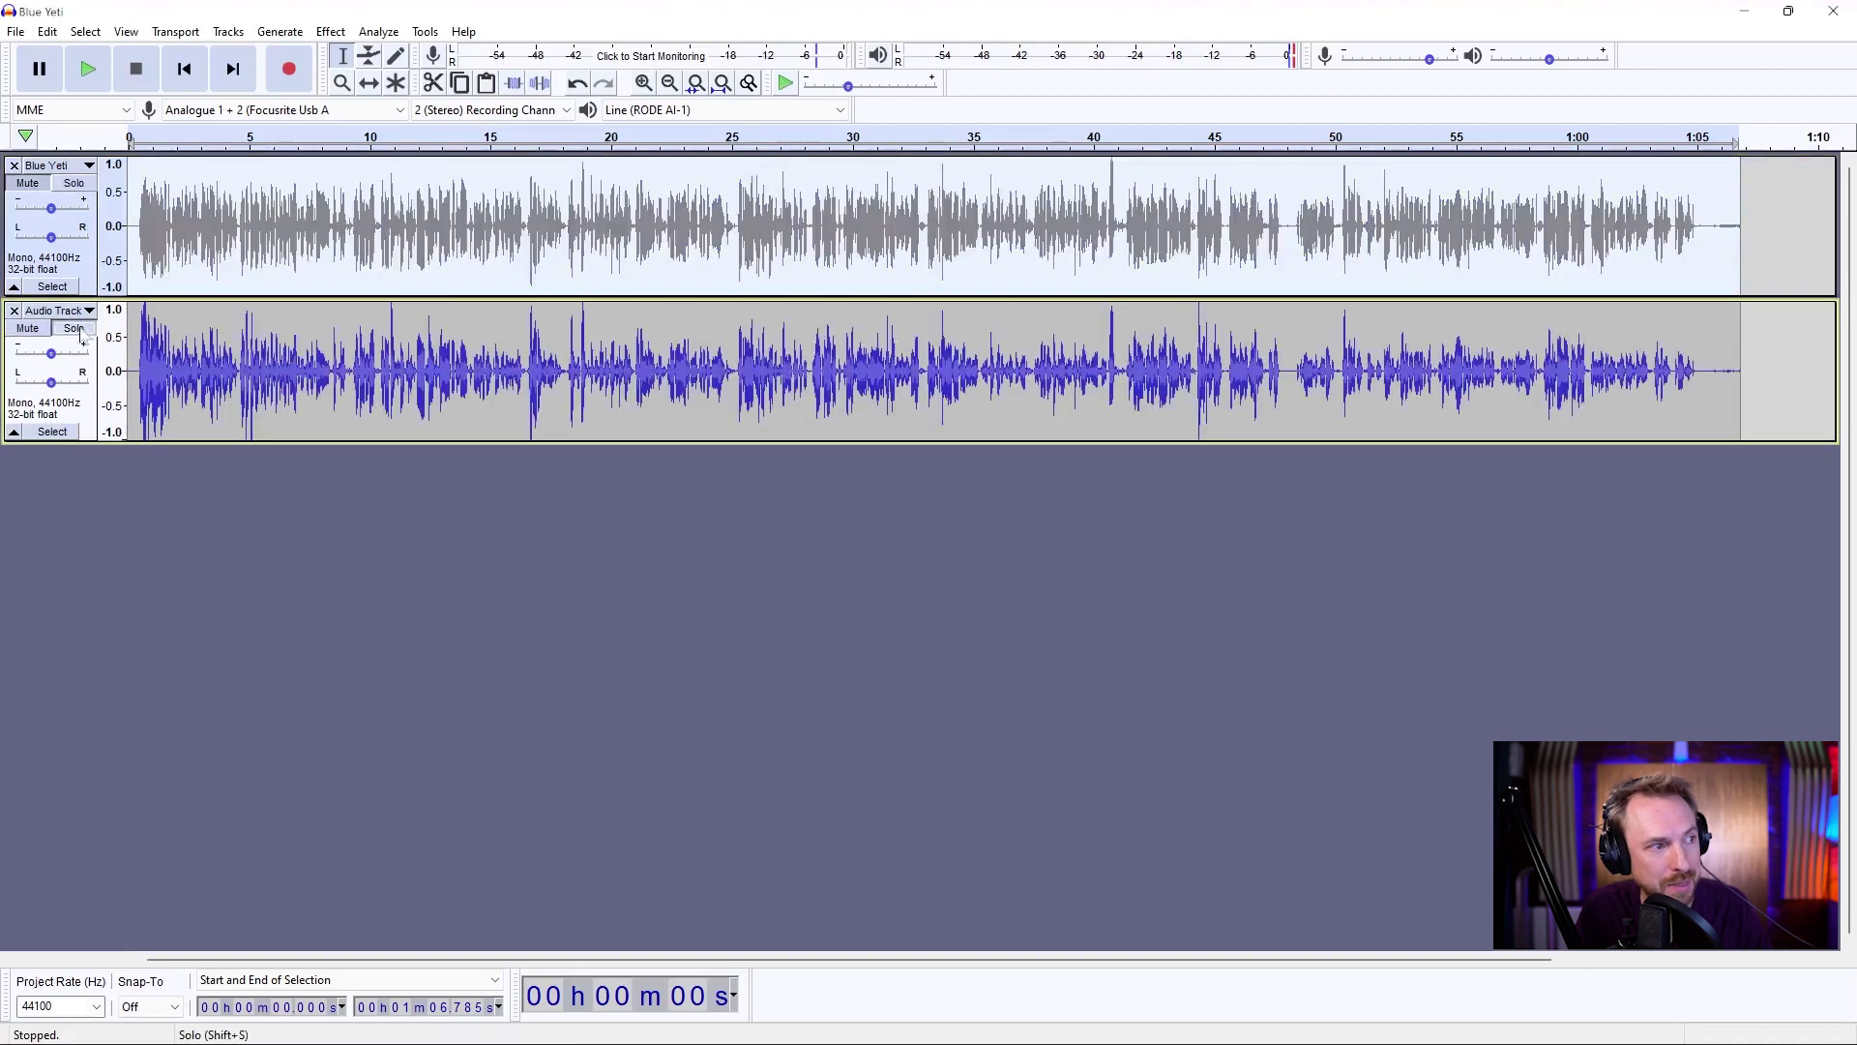
click(77, 193)
key(space)
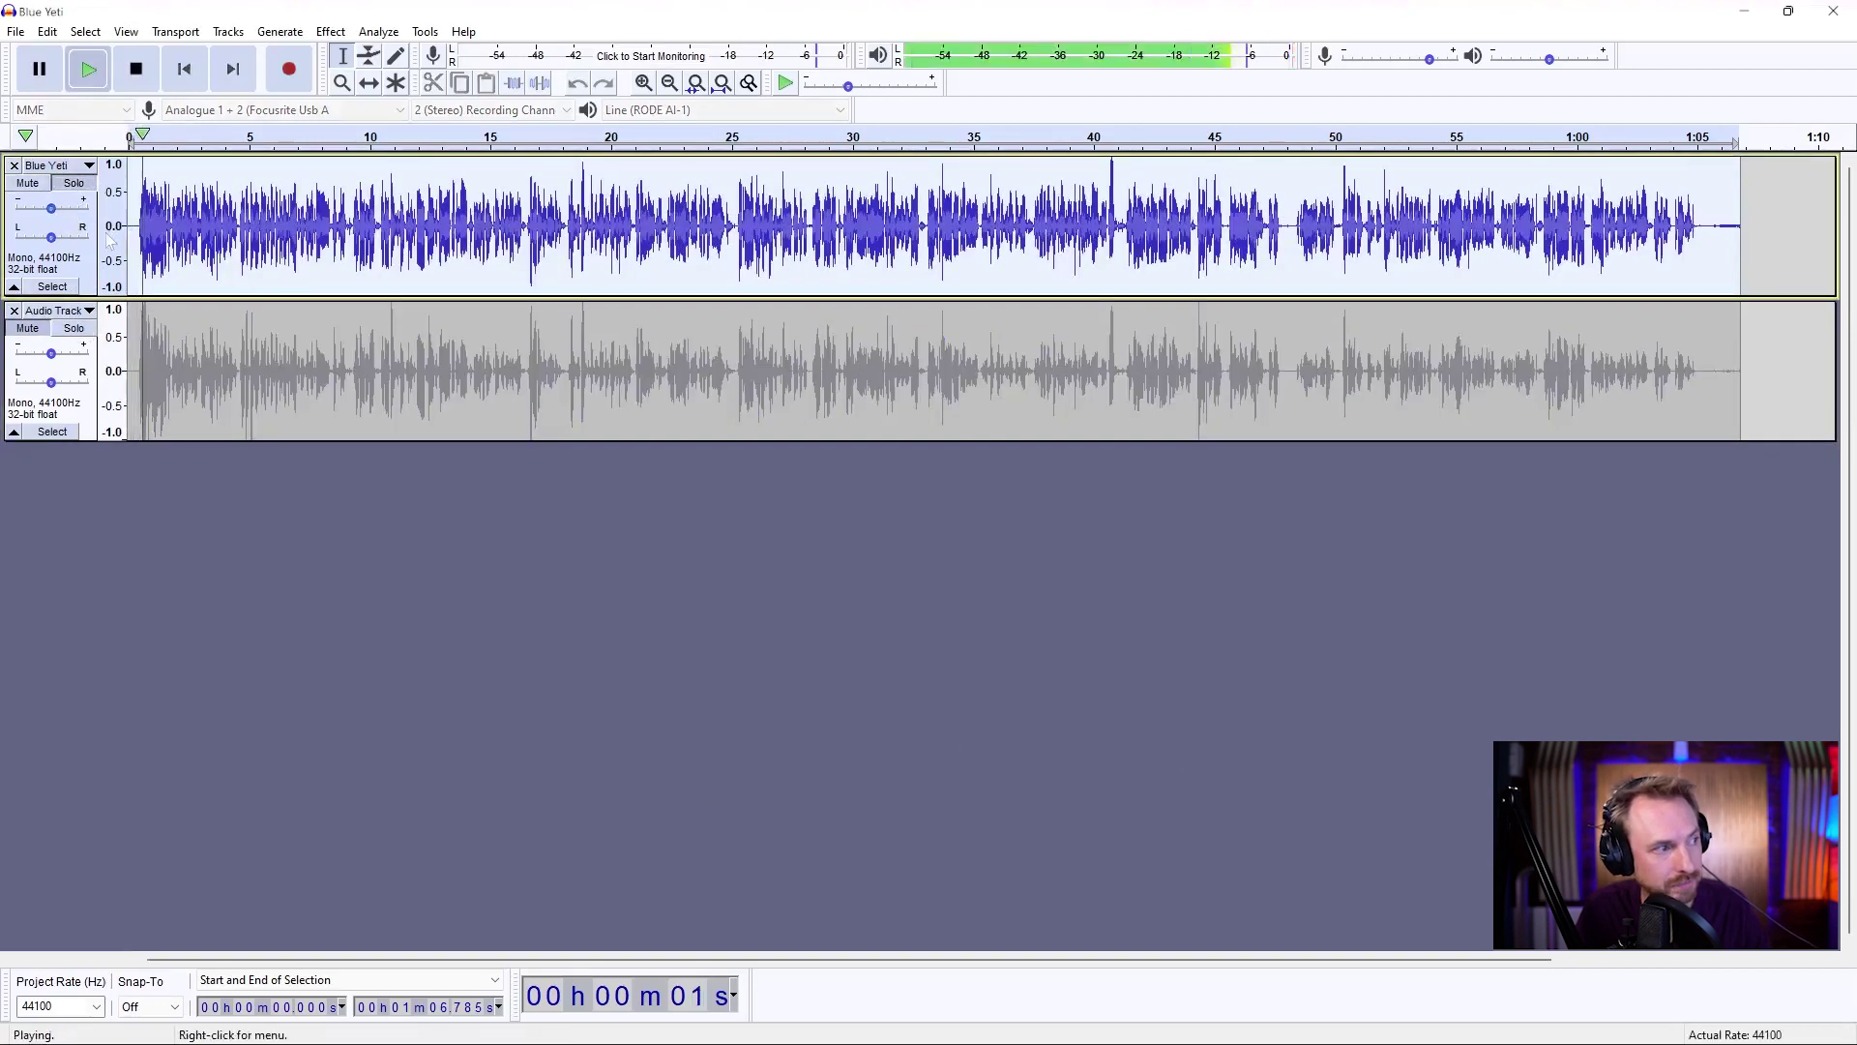
click(86, 333)
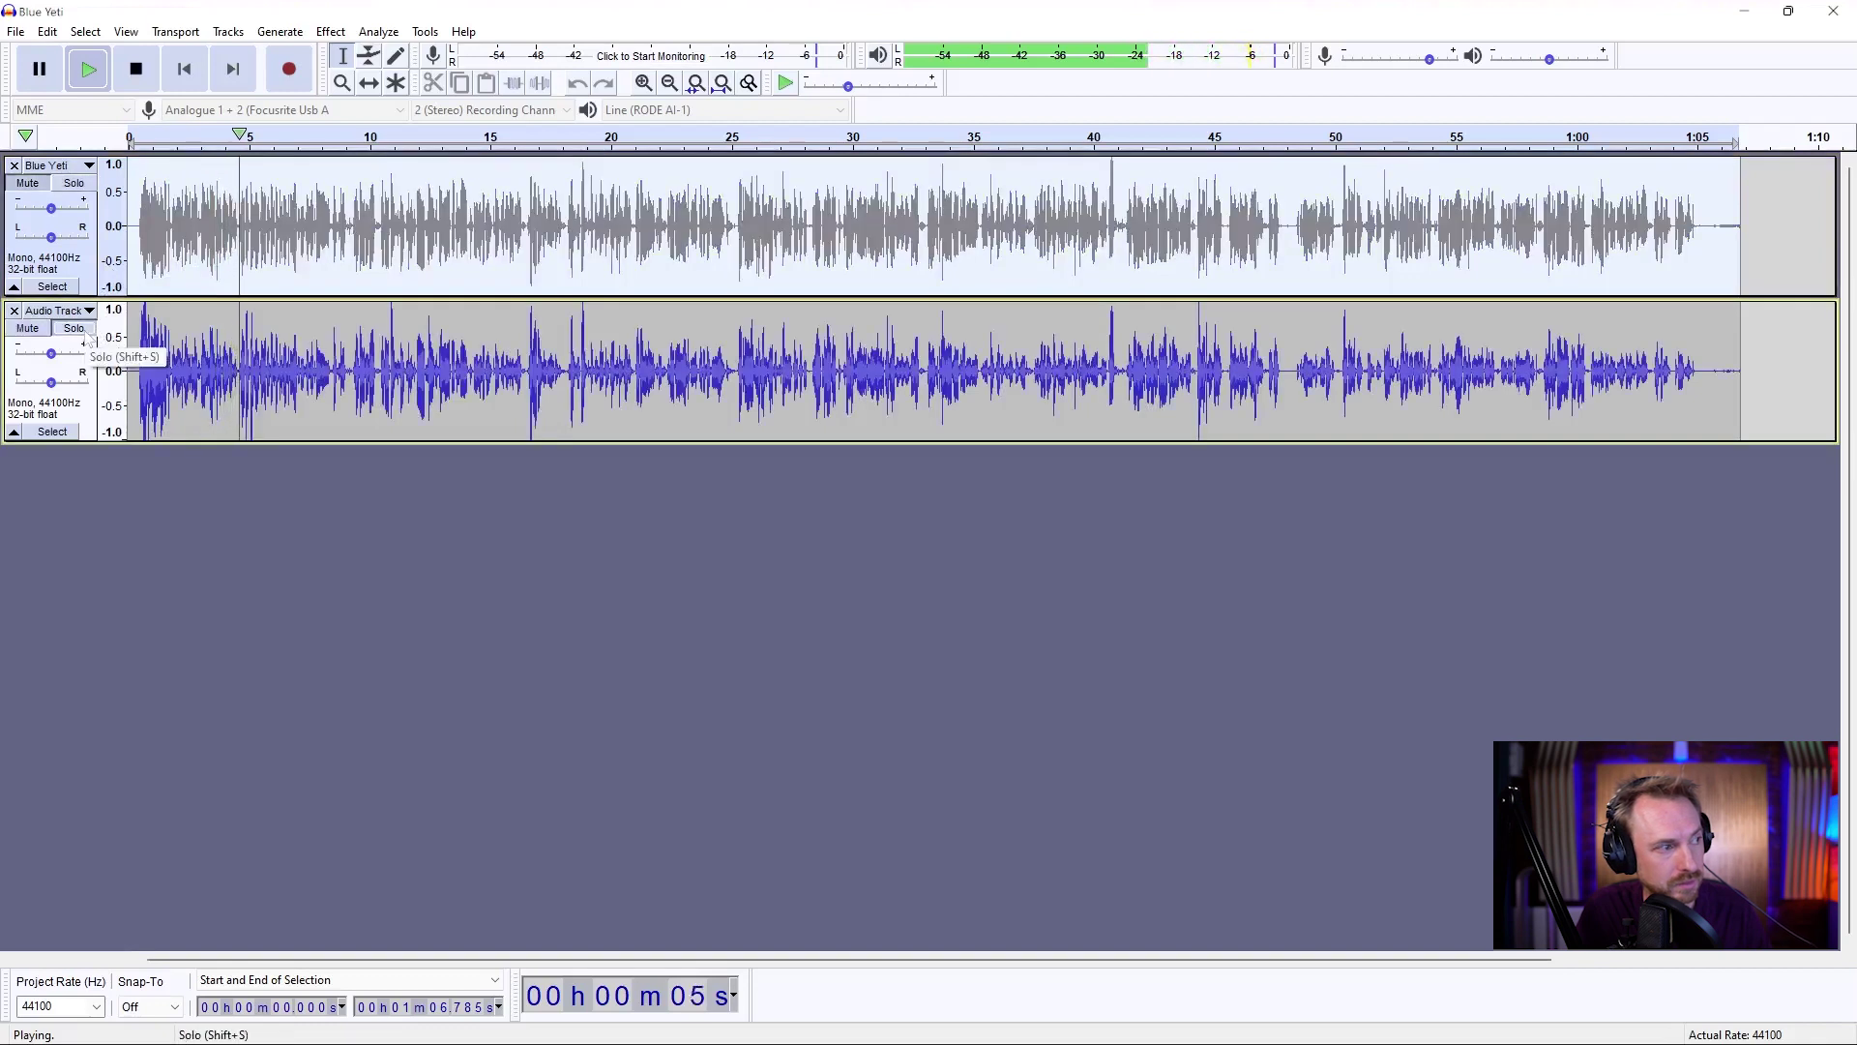
key(space)
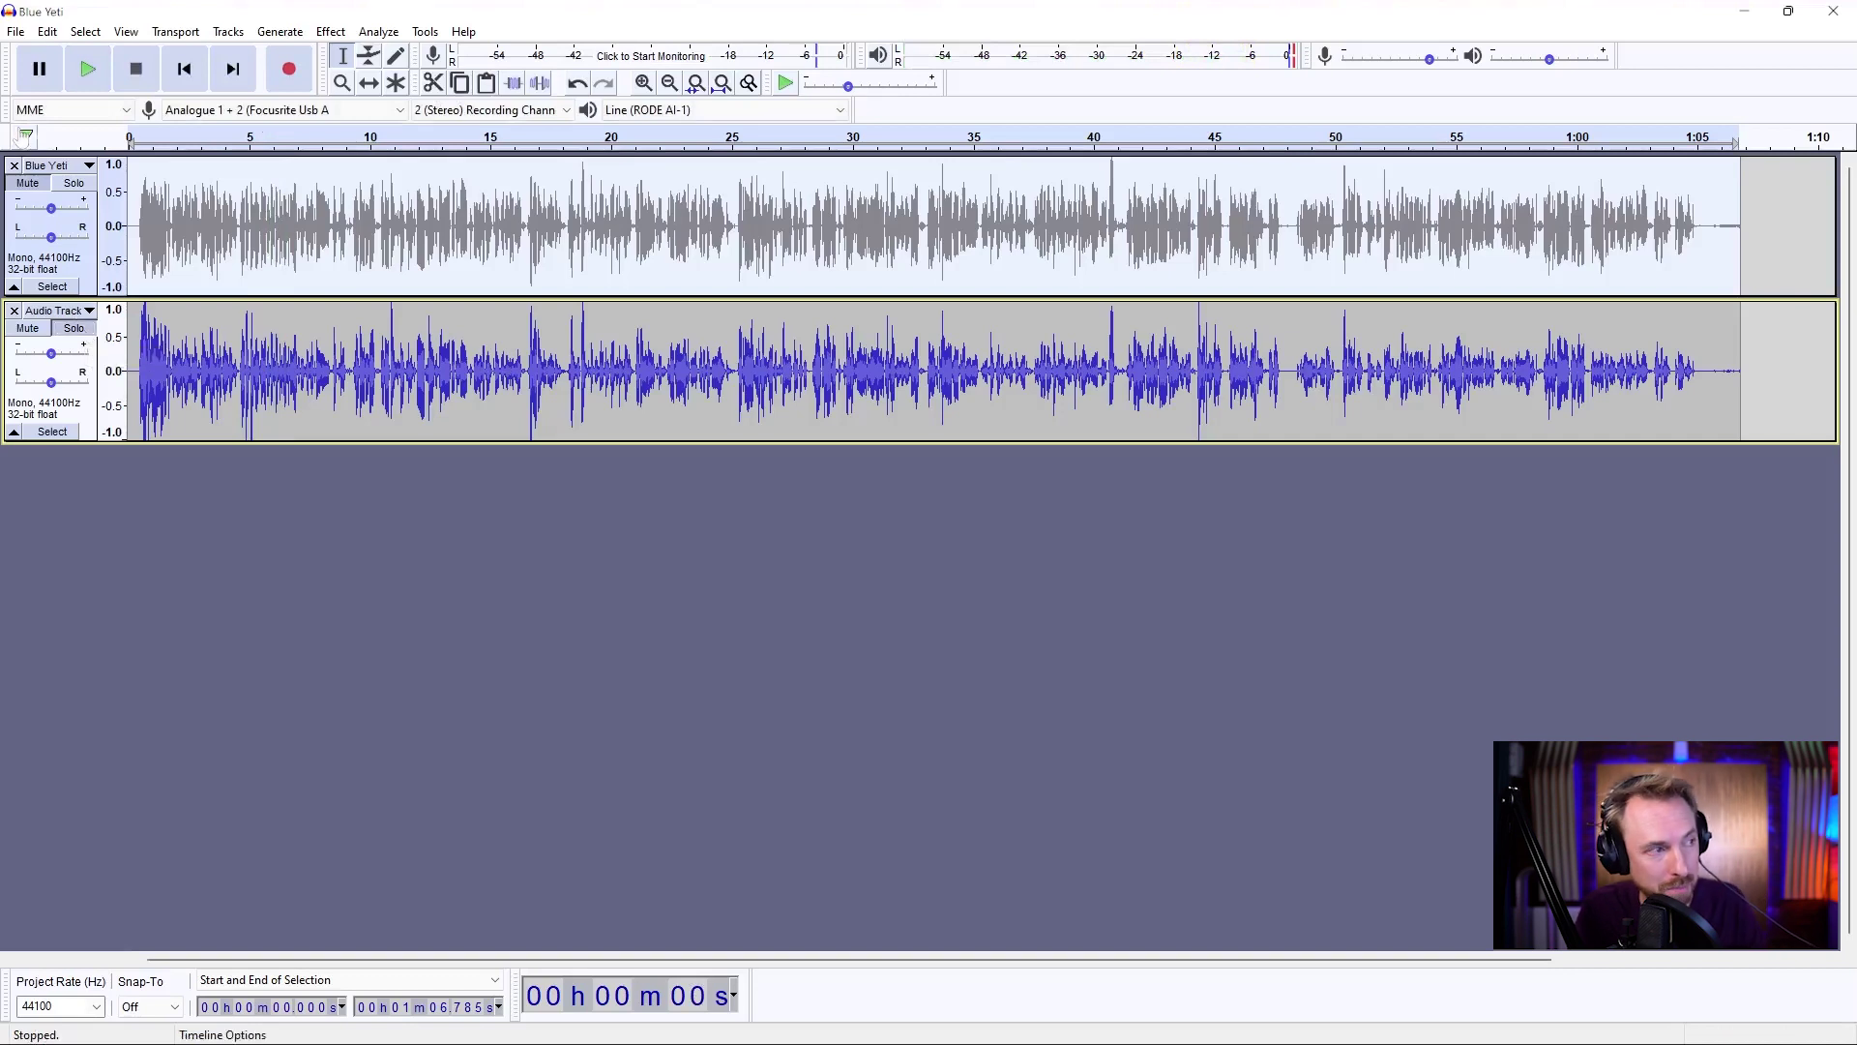
click(74, 183)
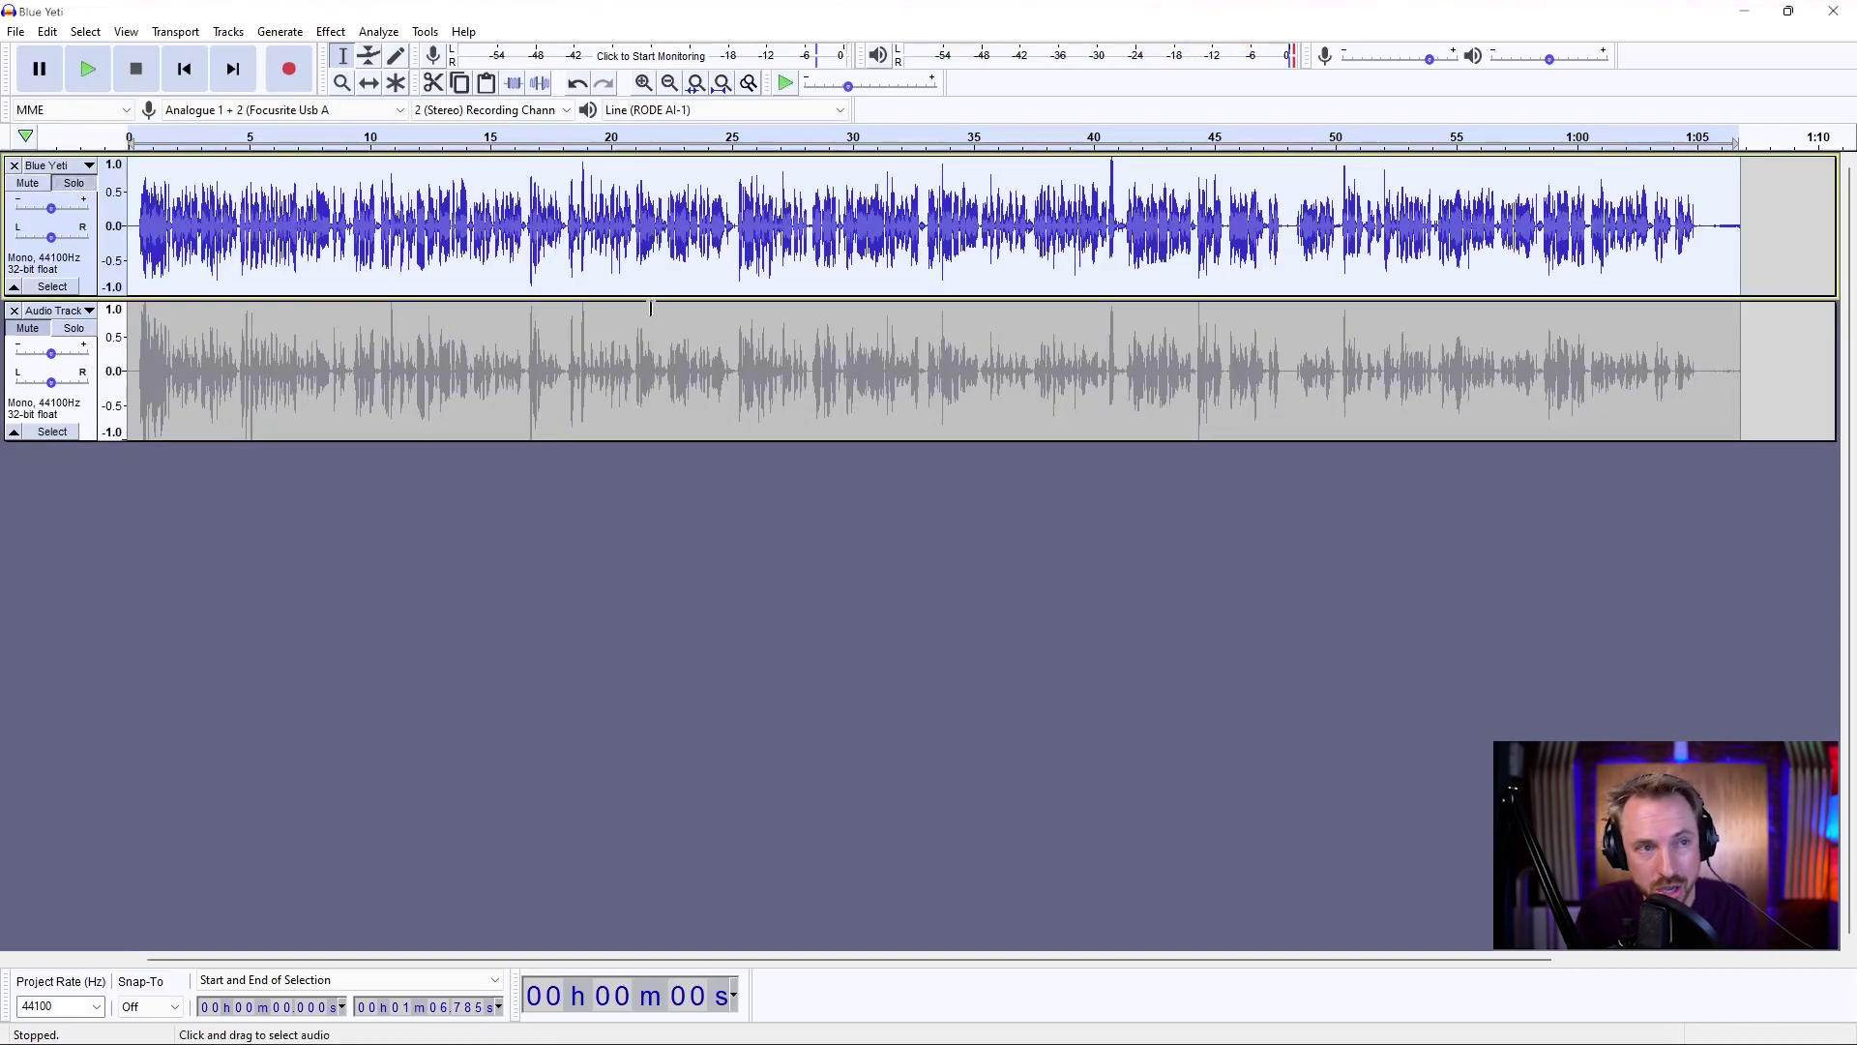
Step: Apply a Noise Gate with a -36.60 dB threshold to Blue Yeti after previewing it
click(330, 32)
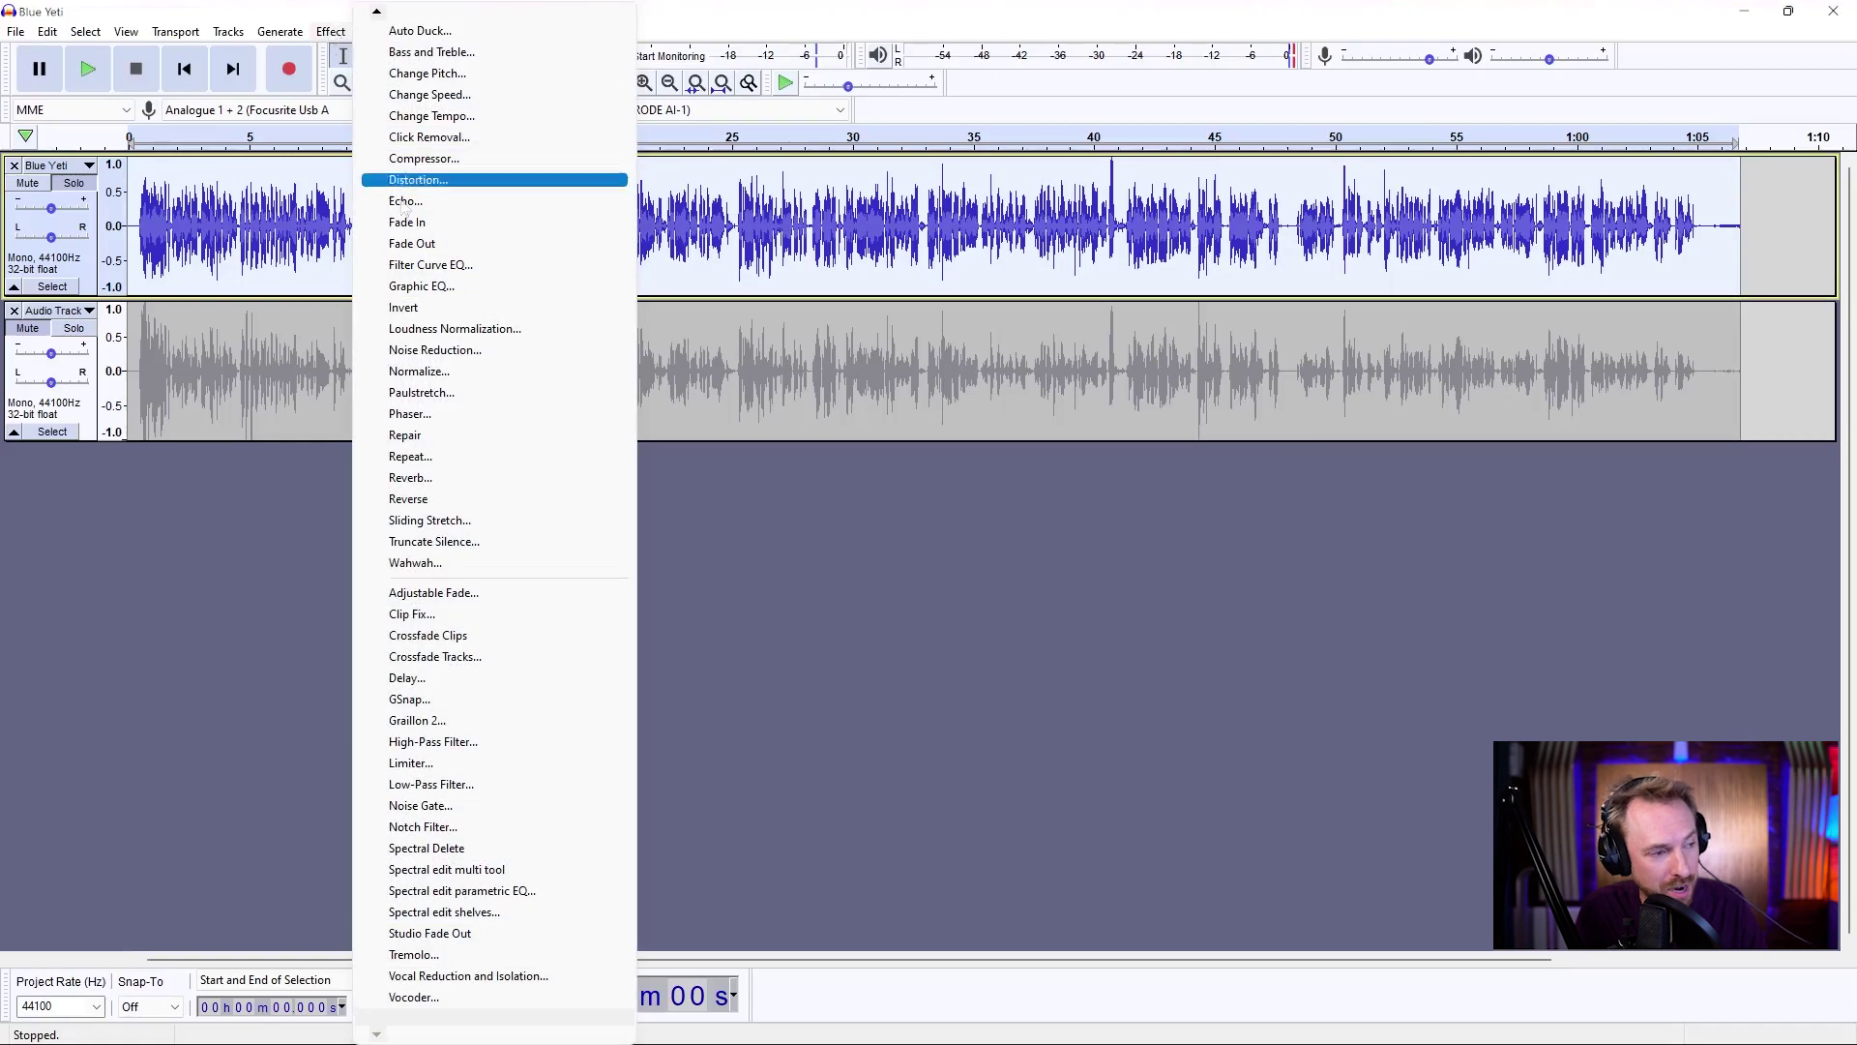
click(470, 809)
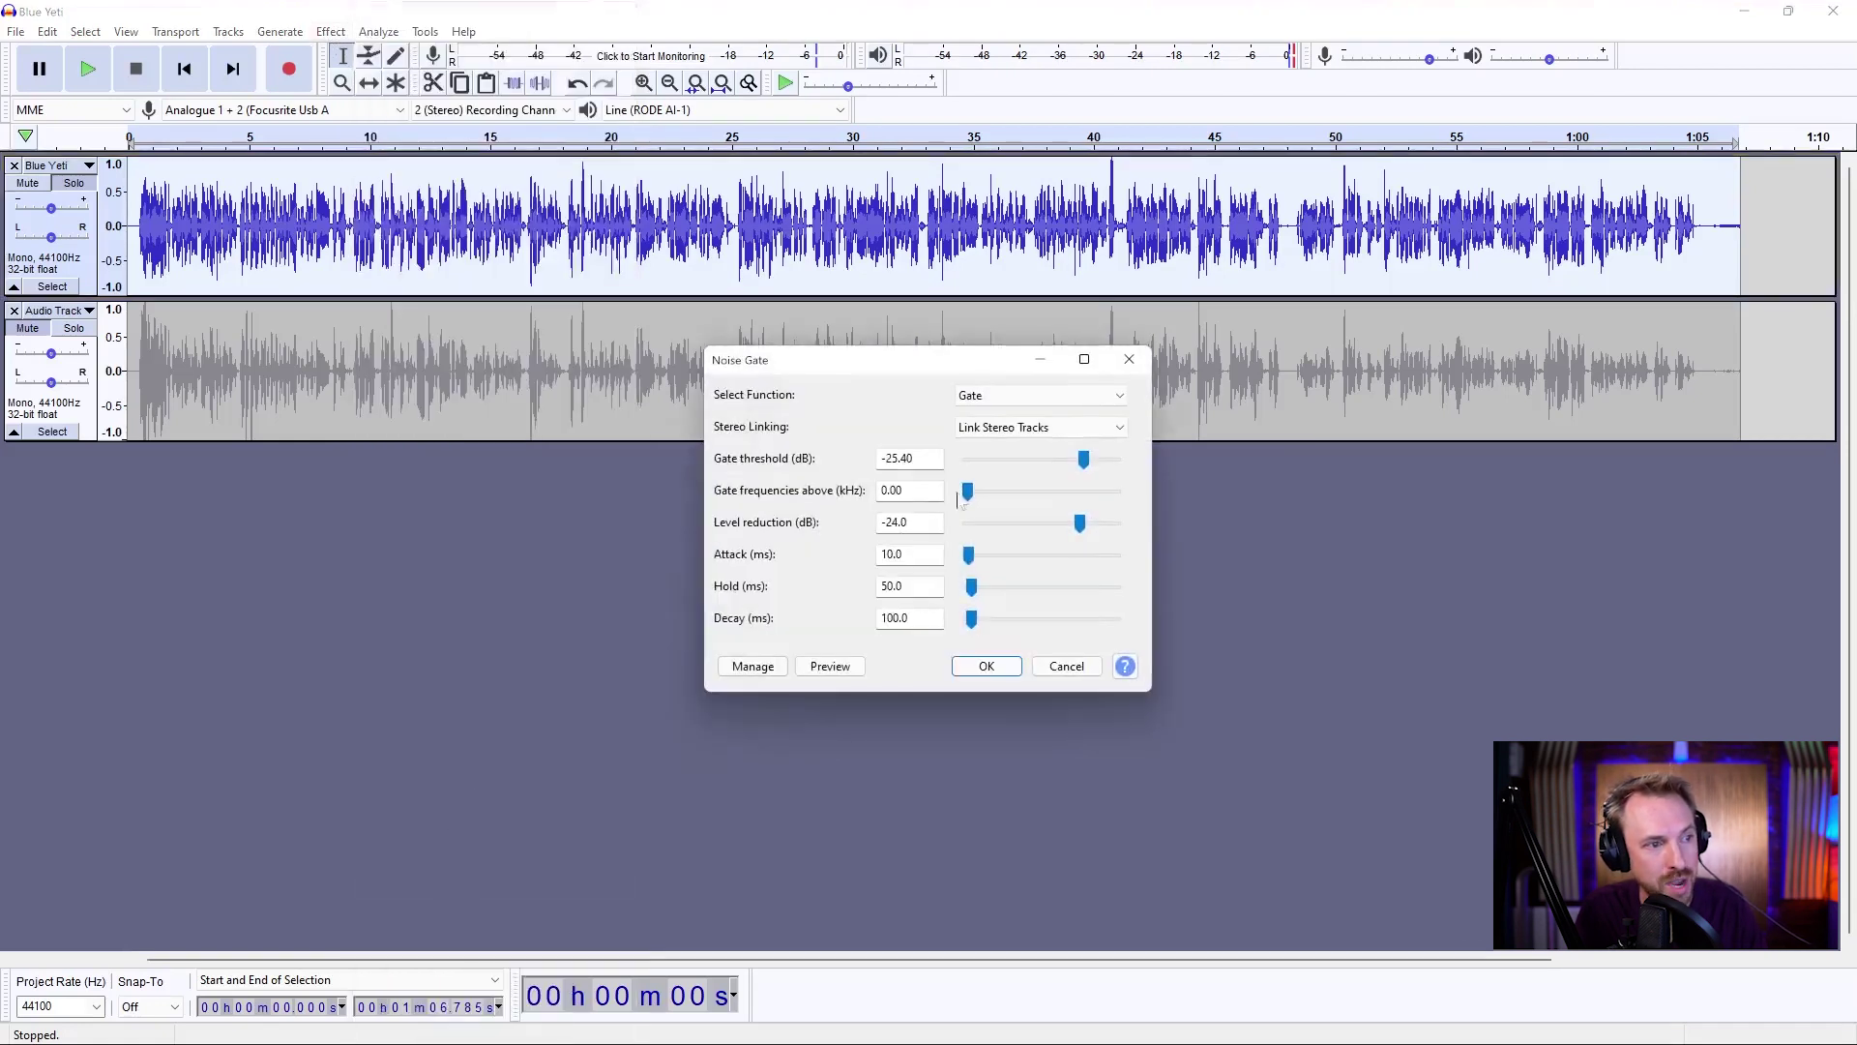
drag(1081, 463, 1062, 466)
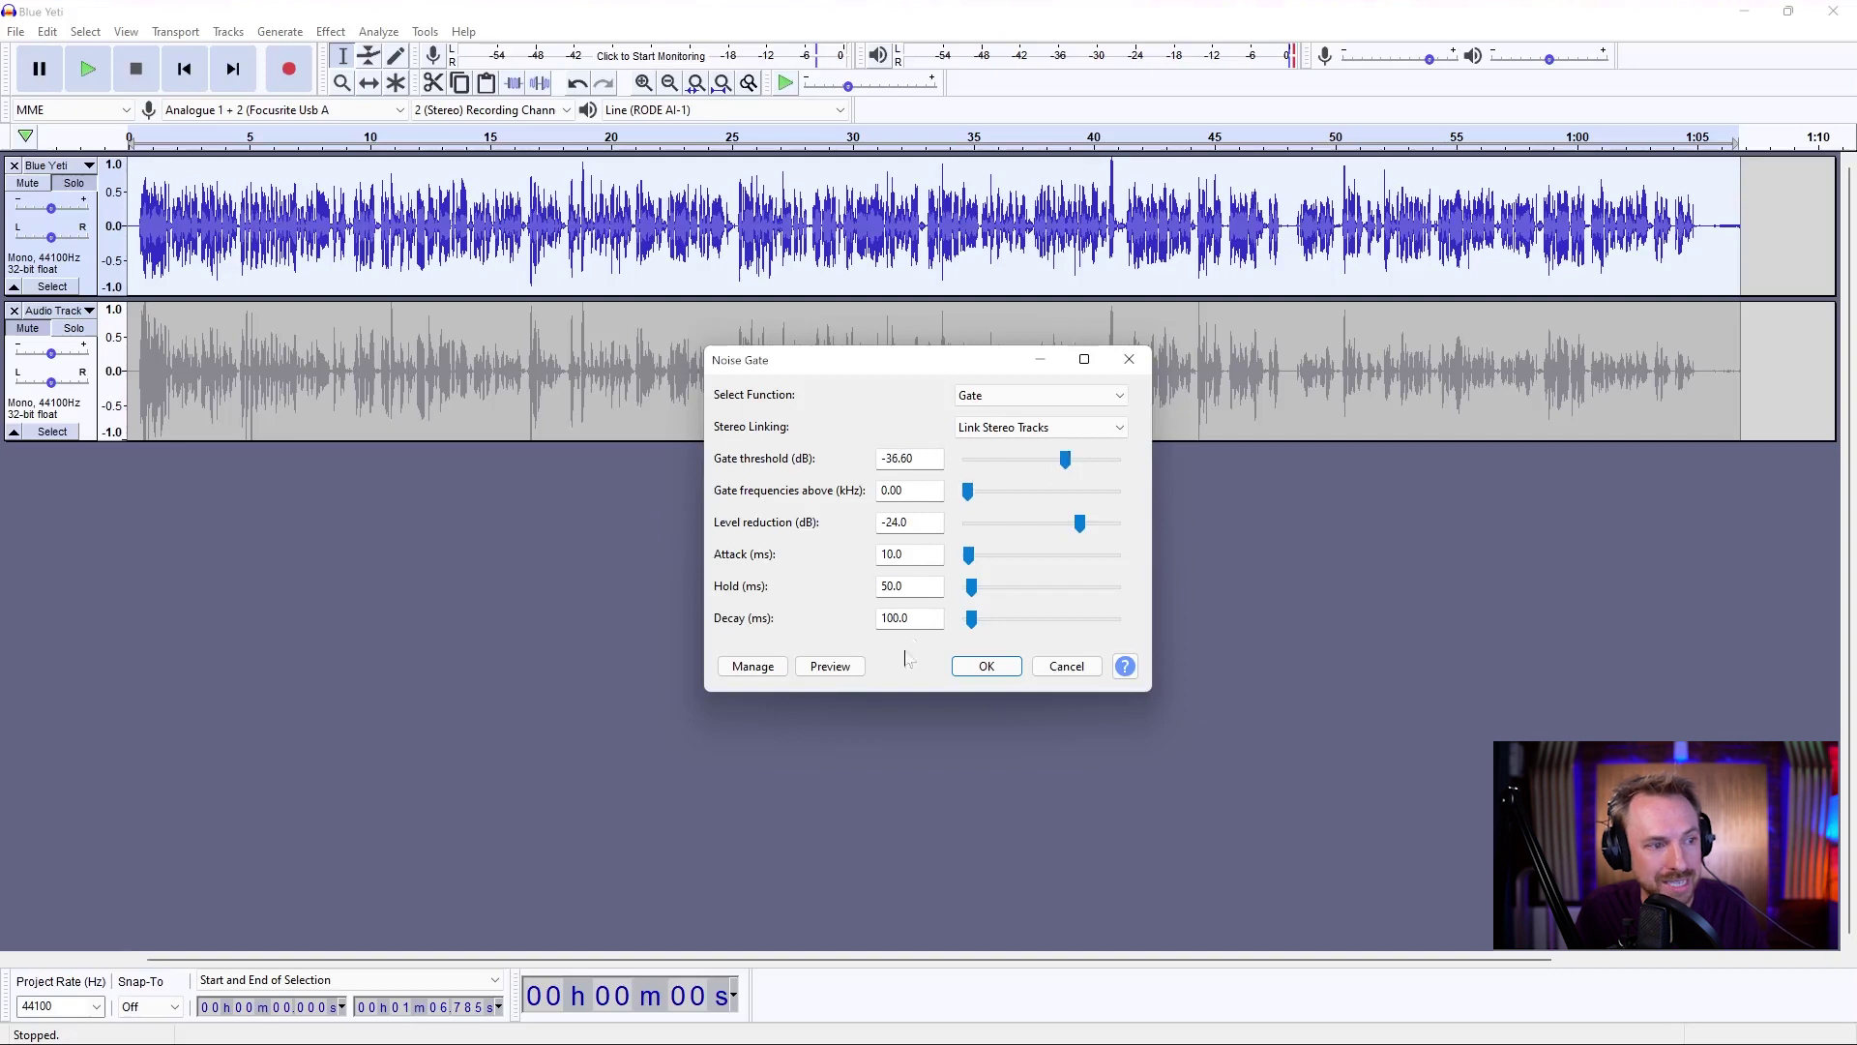
click(830, 668)
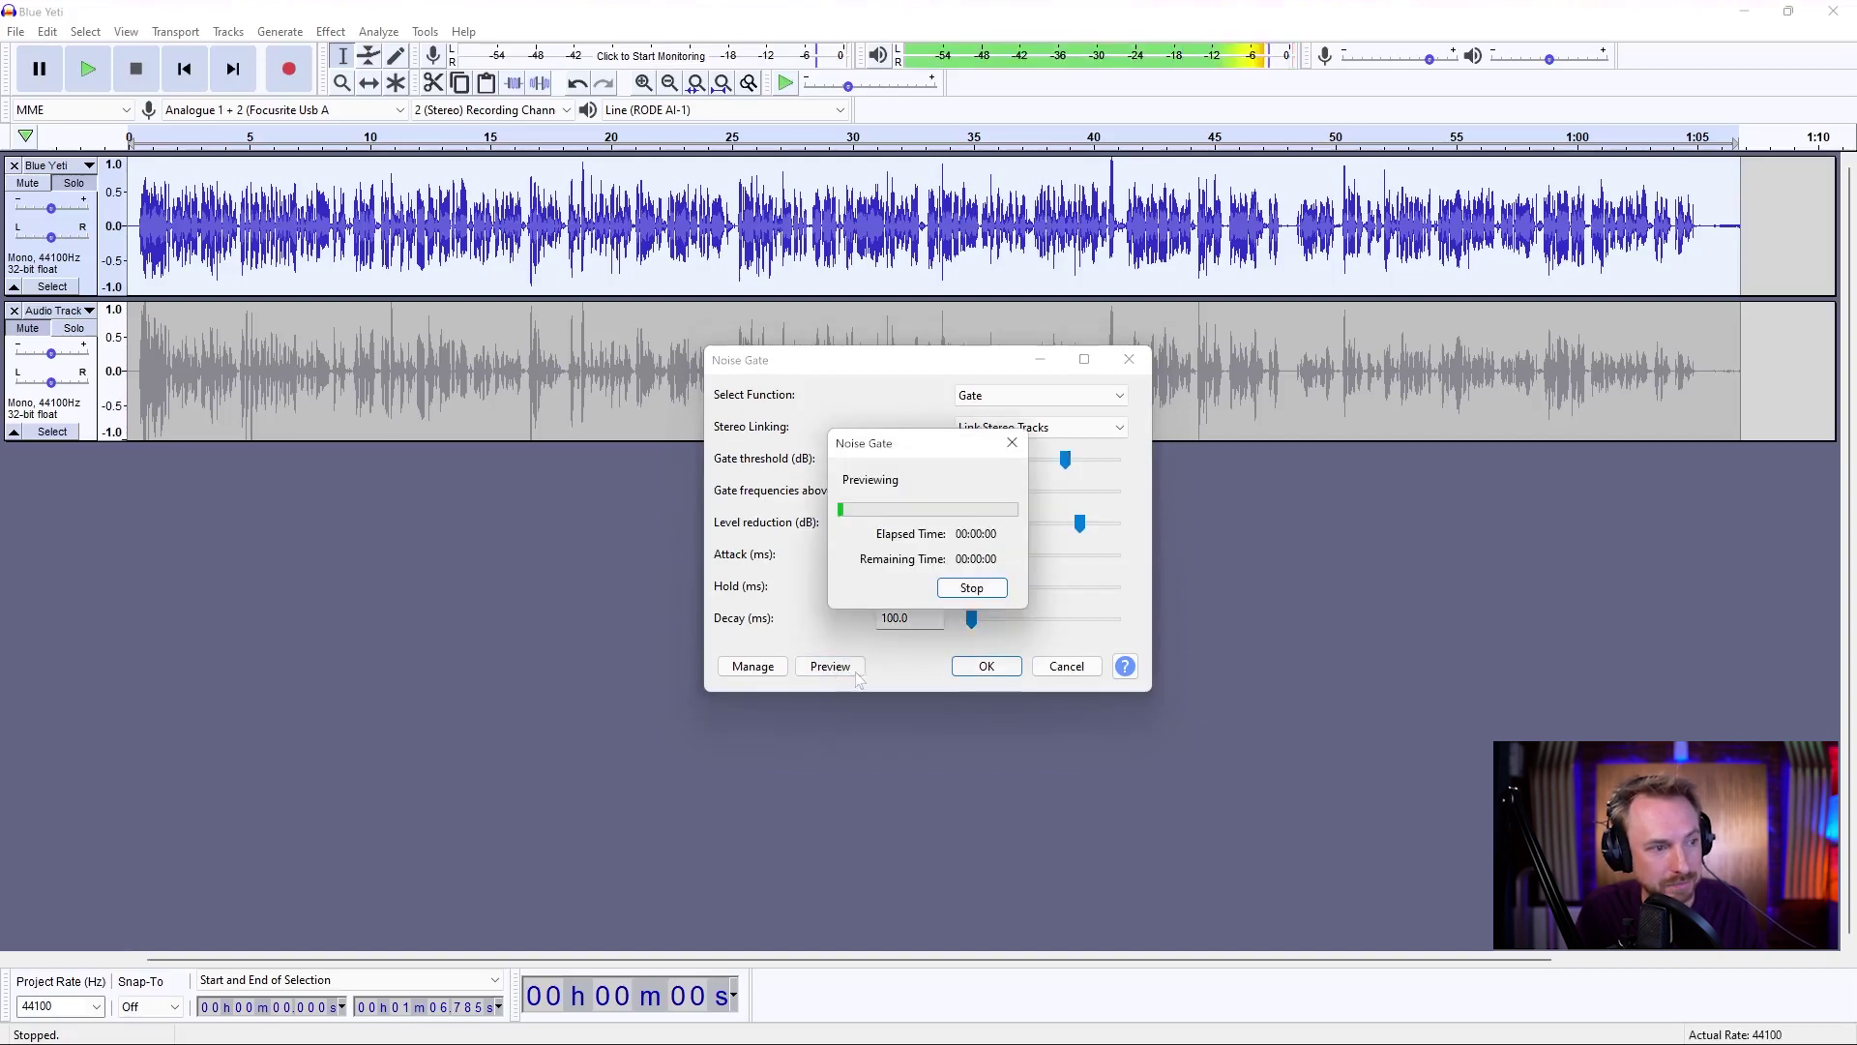
click(971, 589)
click(979, 665)
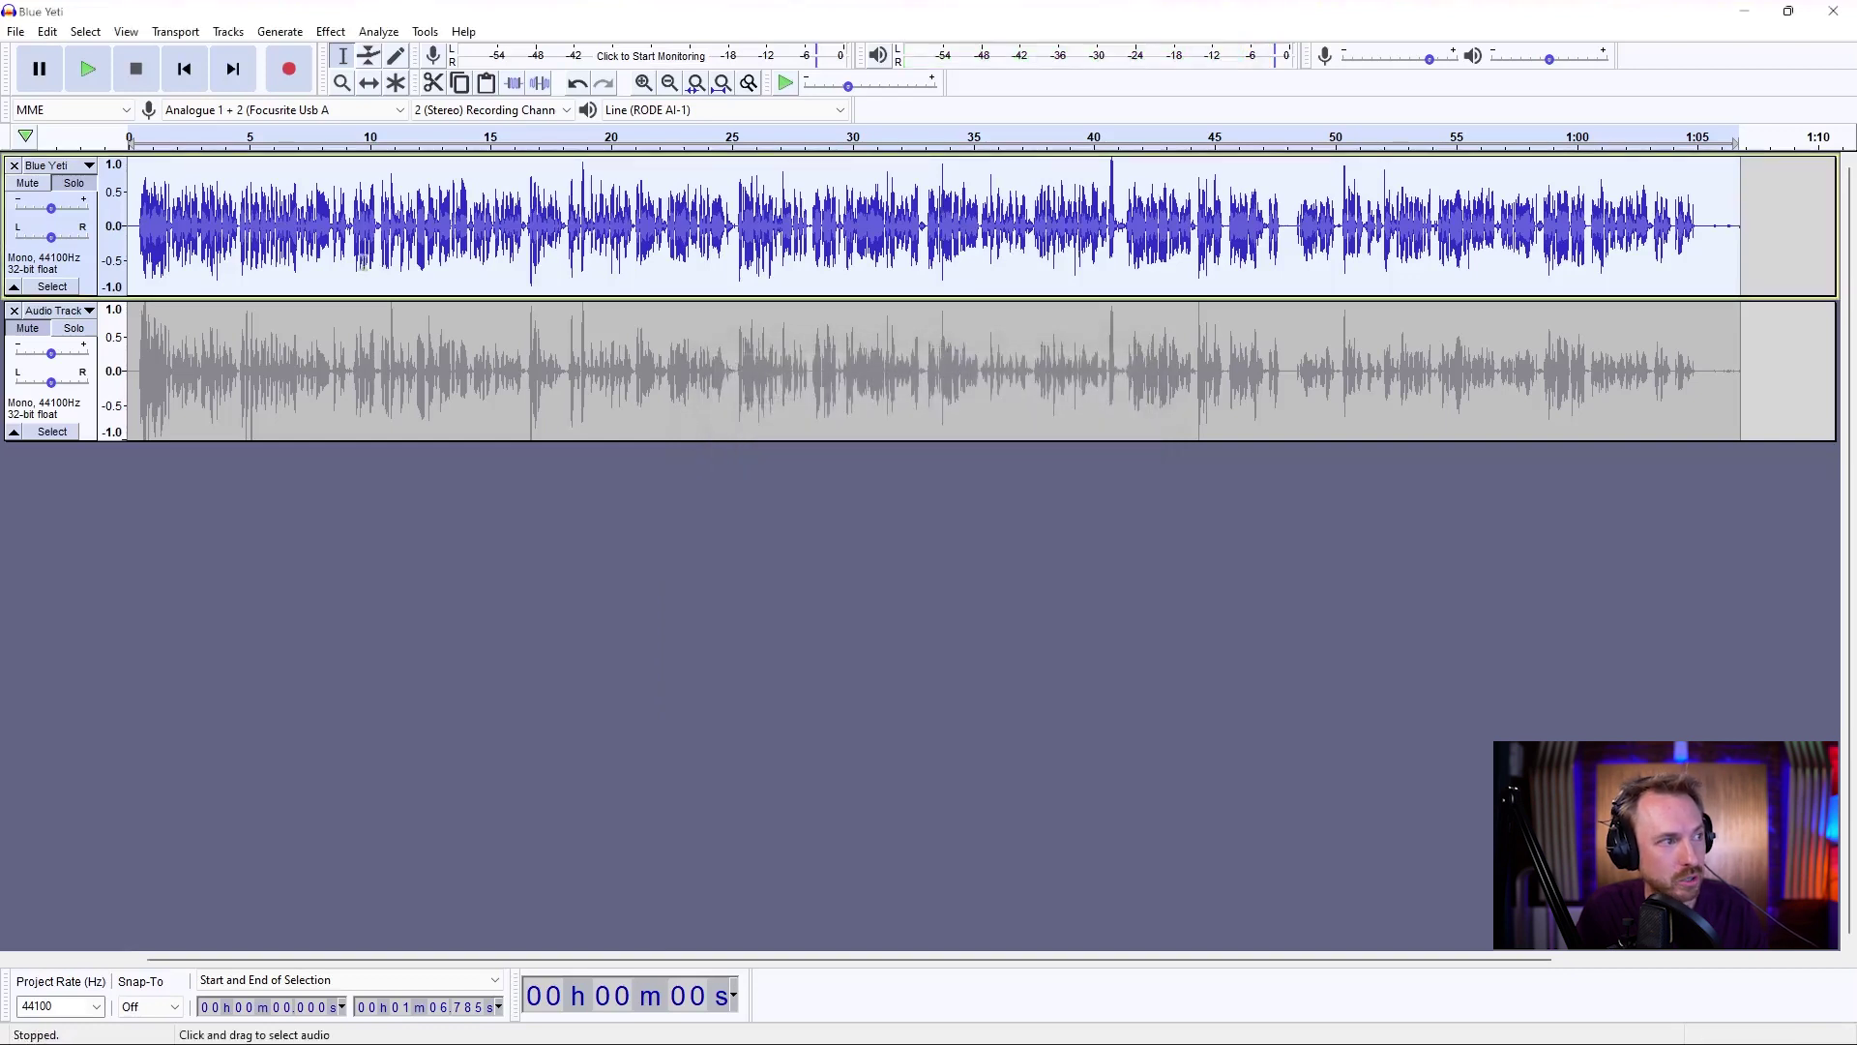